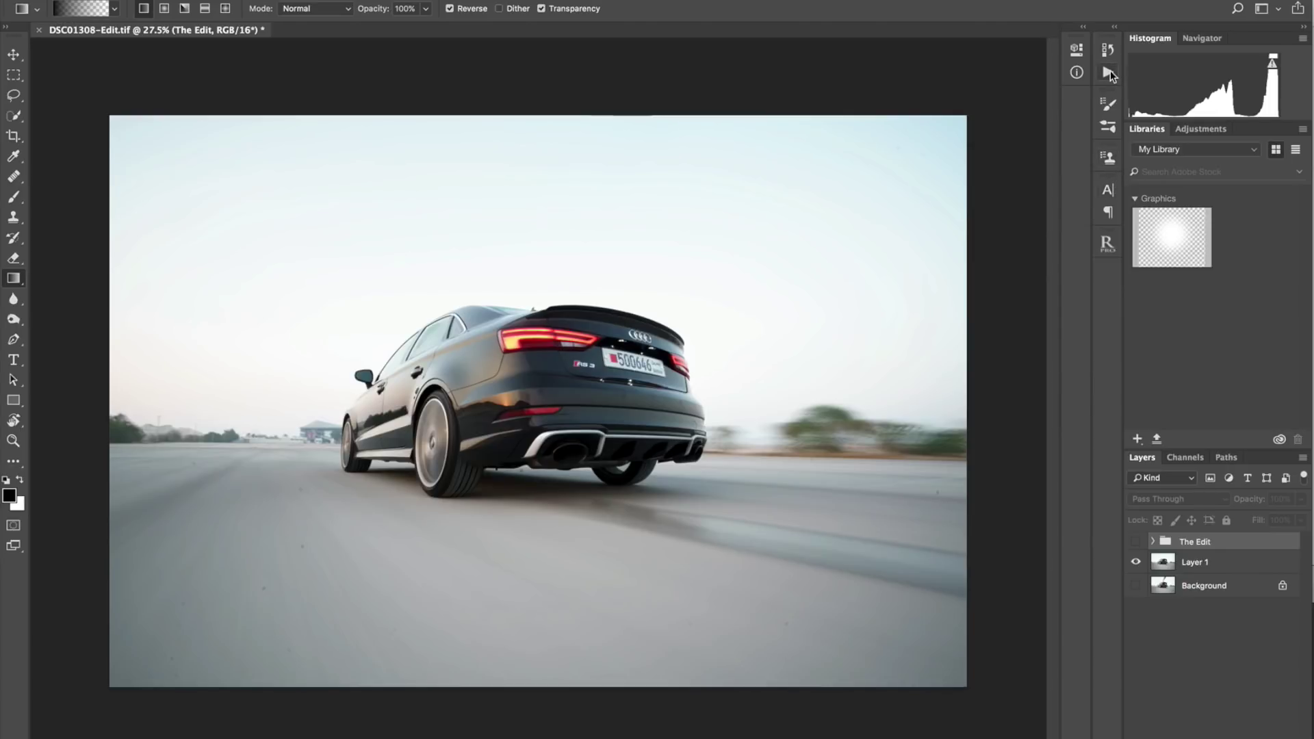
Step: Run the Create Check-Layer action, accepting its group, channel mixer and curves dialogs
left_click(1109, 72)
scroll(1033, 151, "down", 5)
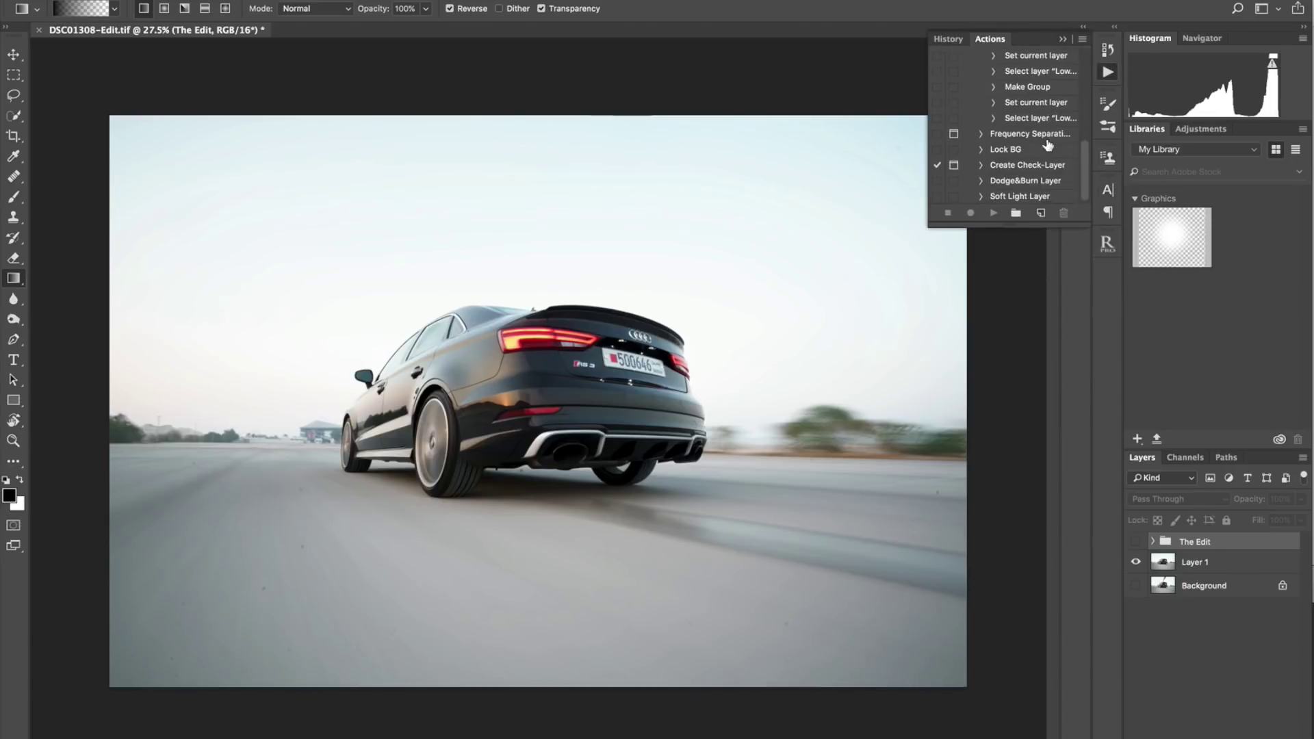
left_click(1030, 165)
left_click(993, 213)
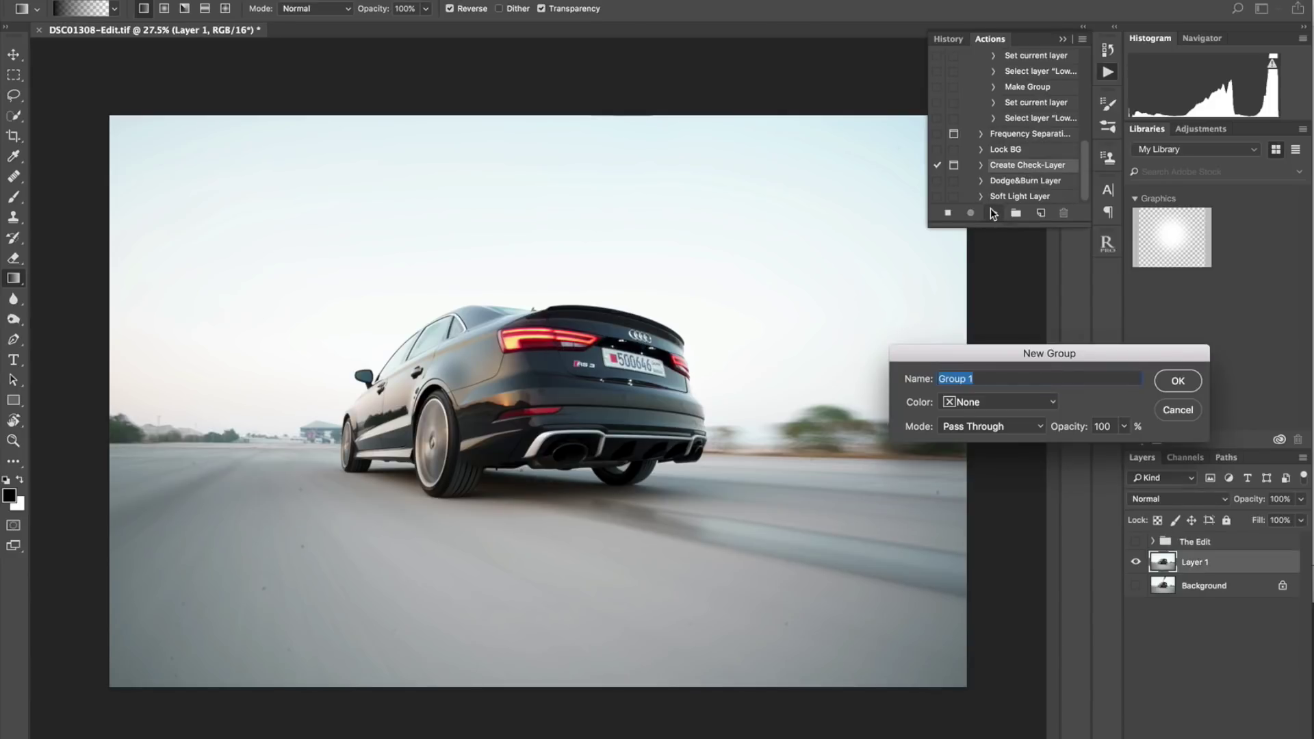
left_click(1176, 380)
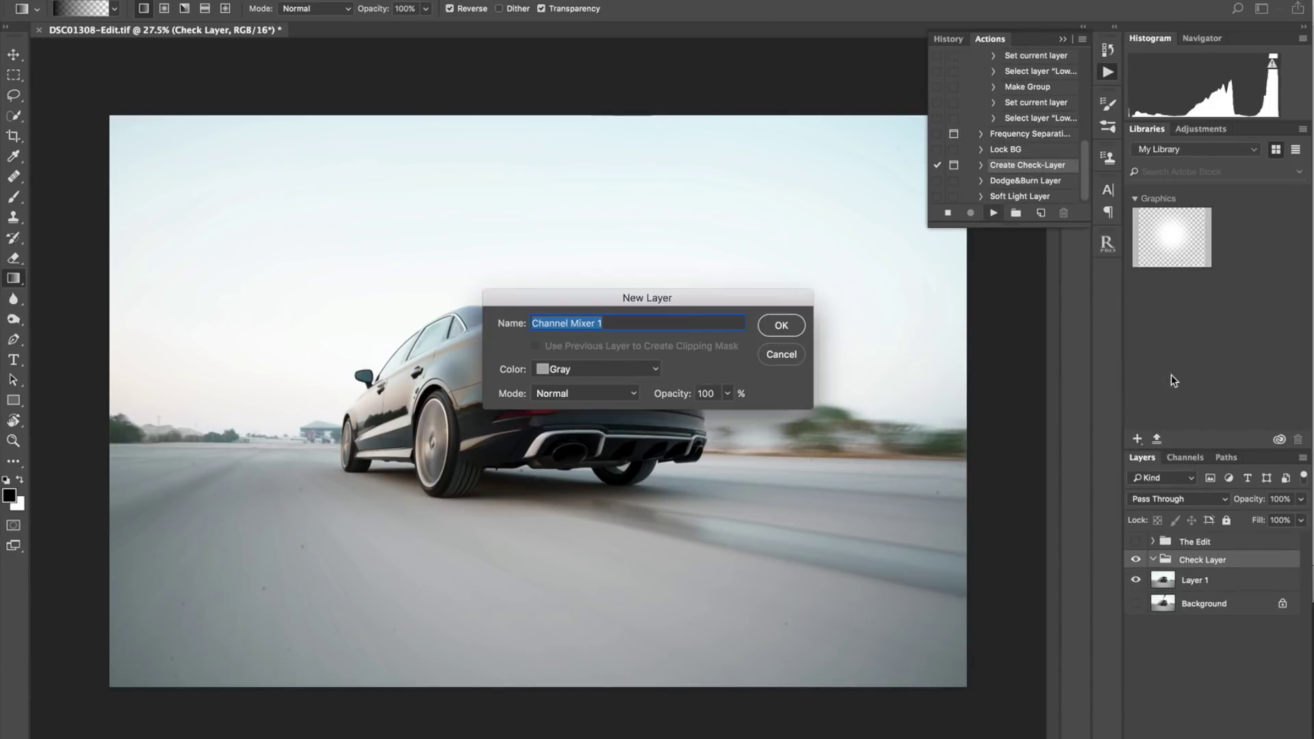
key("Return")
key("Return")
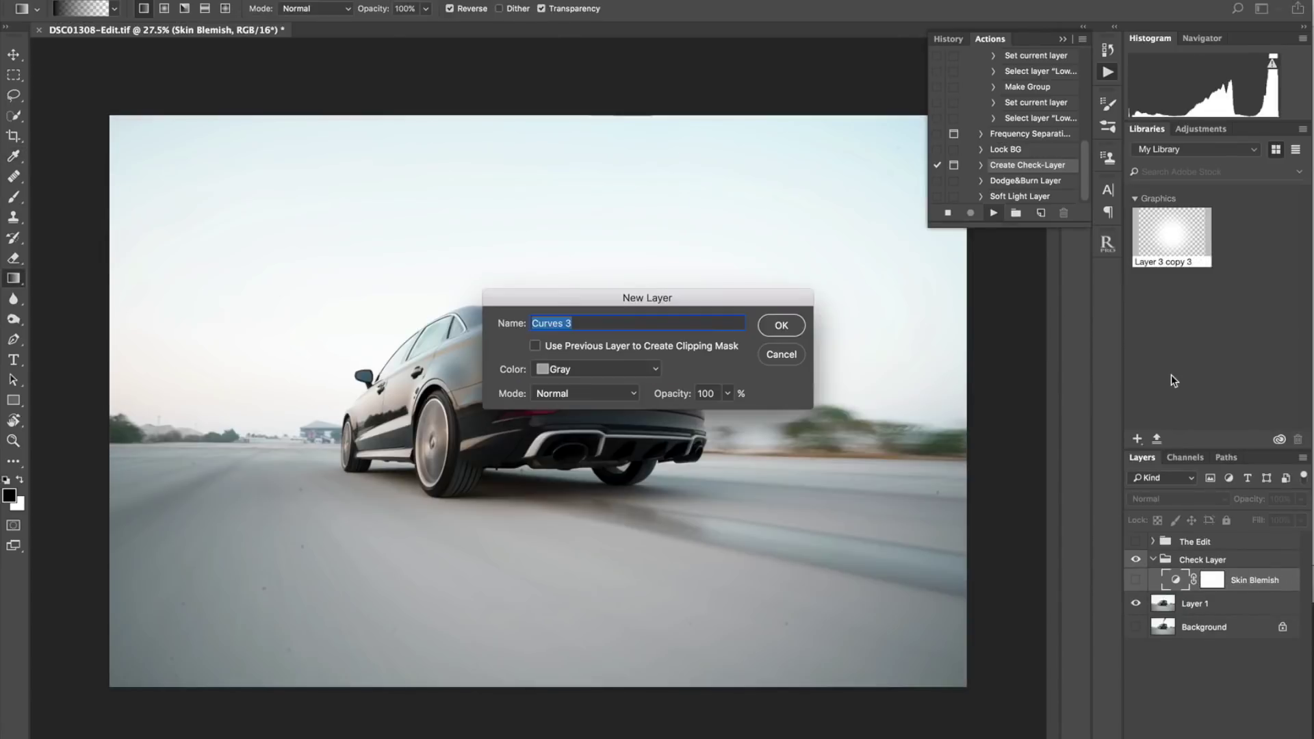
key("Return")
key("Return")
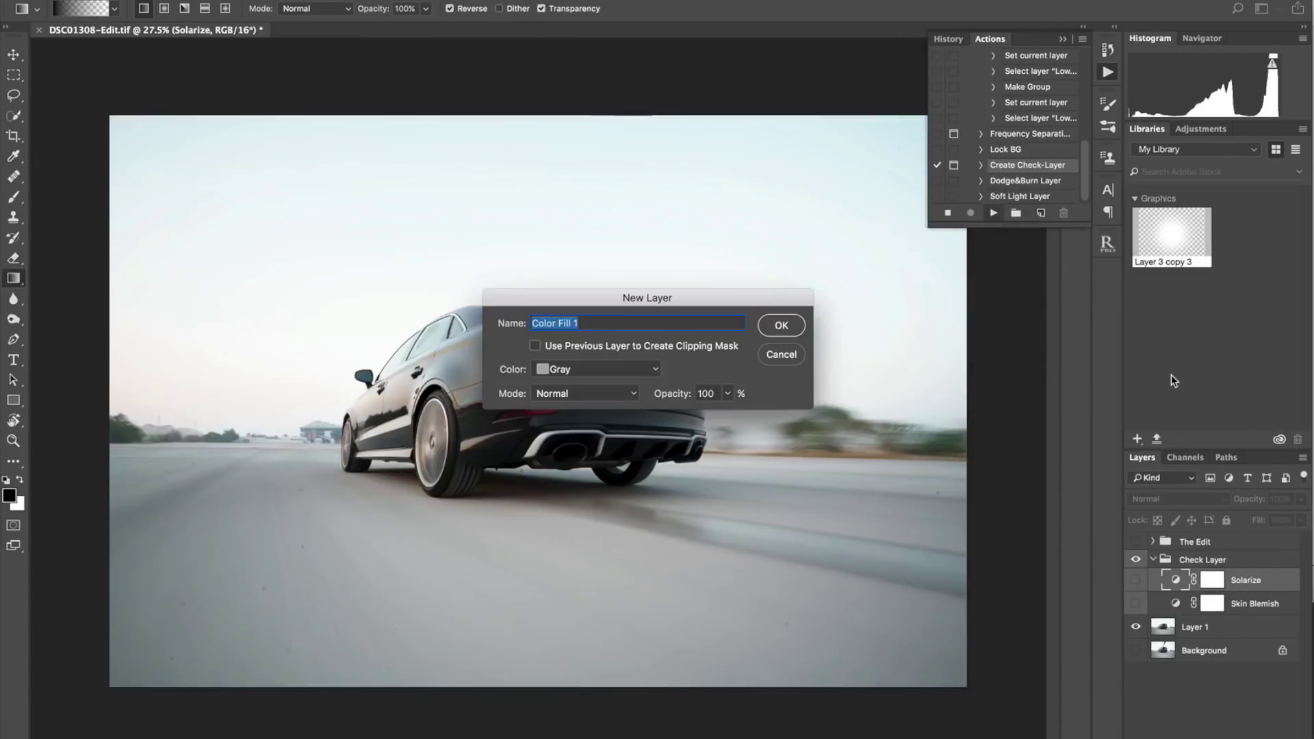
key("Return")
key("Return")
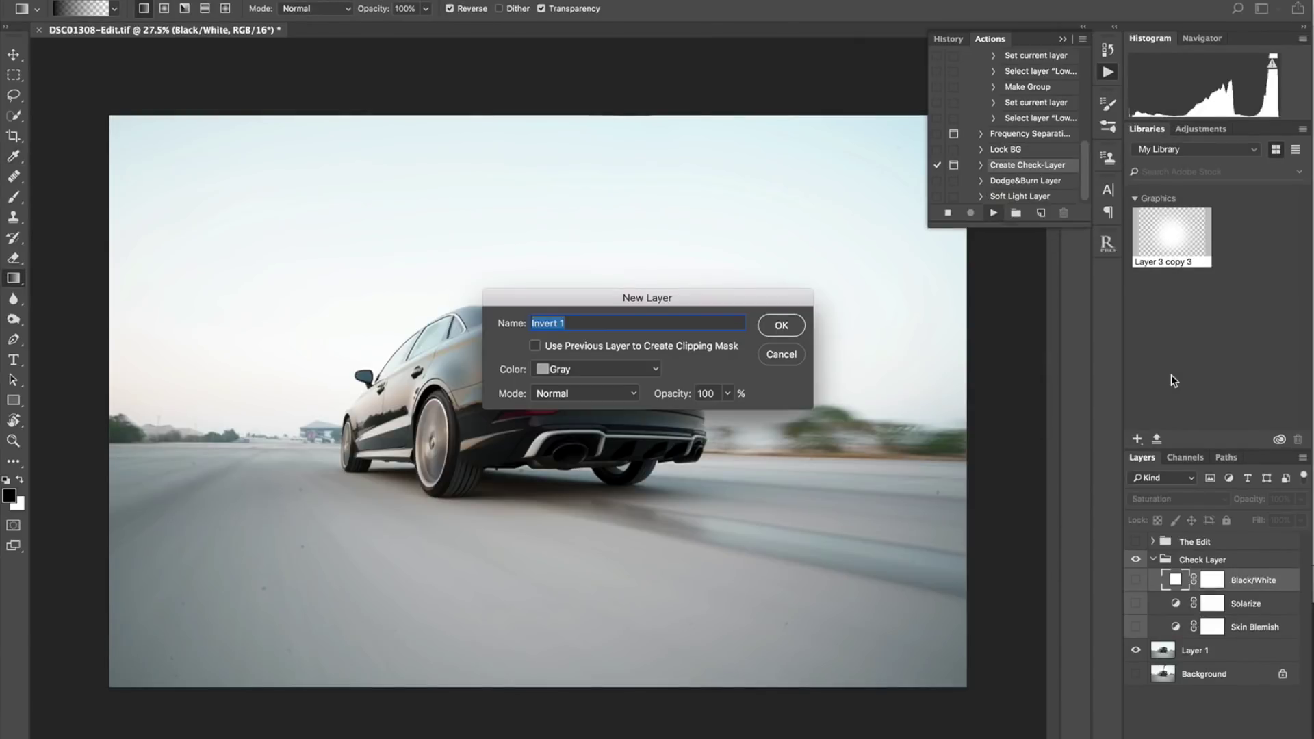
key("Return")
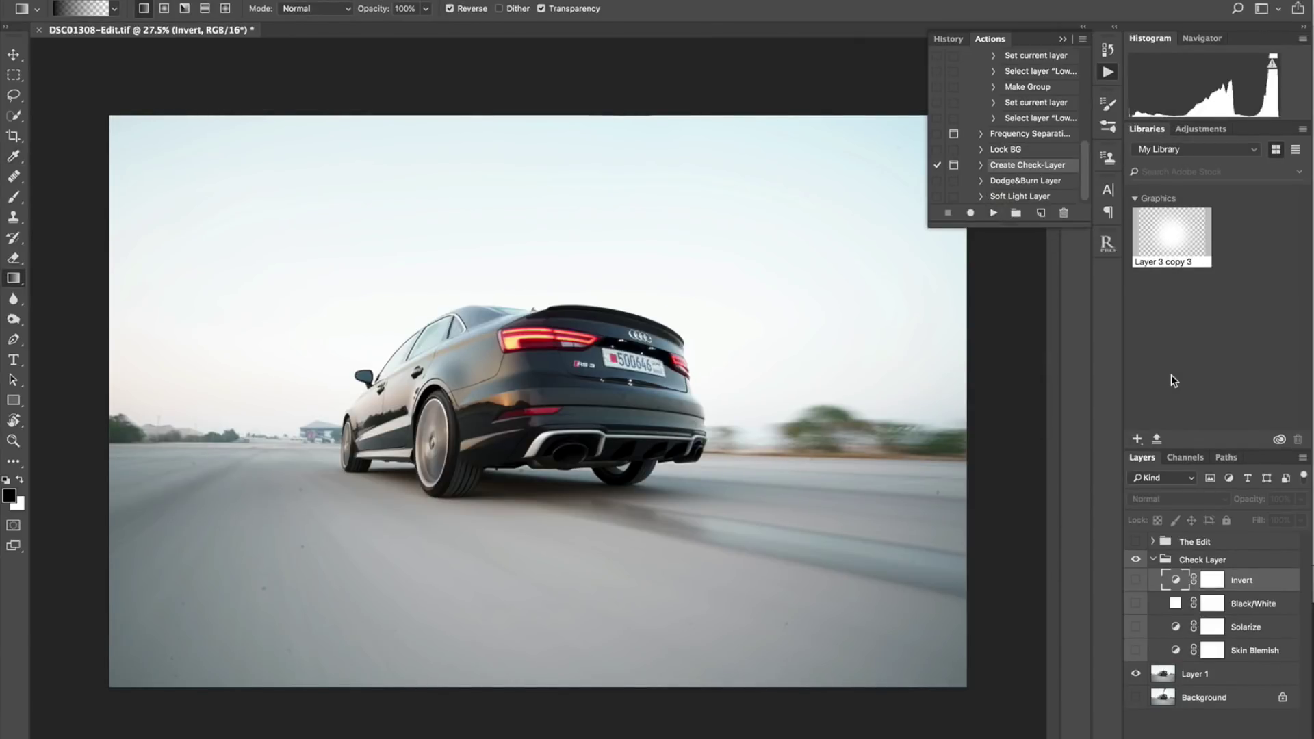
Step: Show all four check adjustments, hide Skin Blemish, and compare with Invert toggled off and on
left_click_drag(1136, 651, 1138, 580)
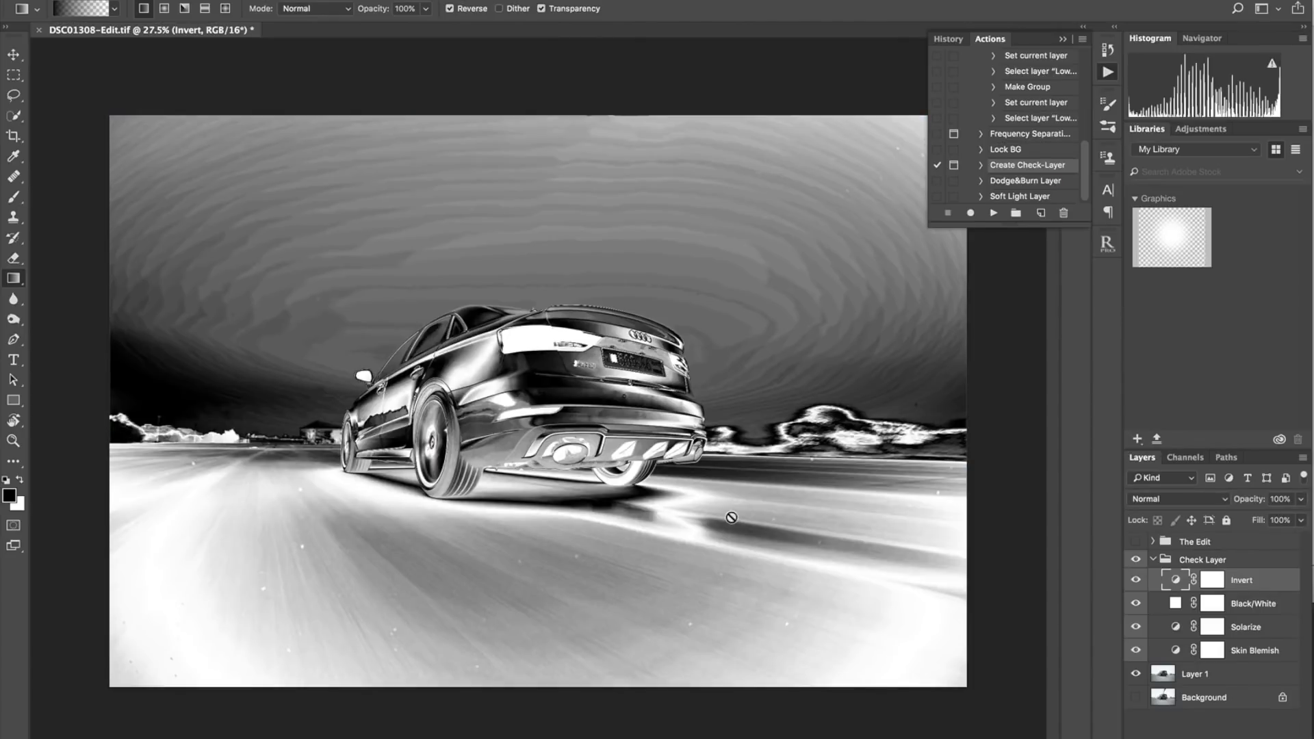
scroll(727, 516, "up", 2)
scroll(732, 518, "down", 1)
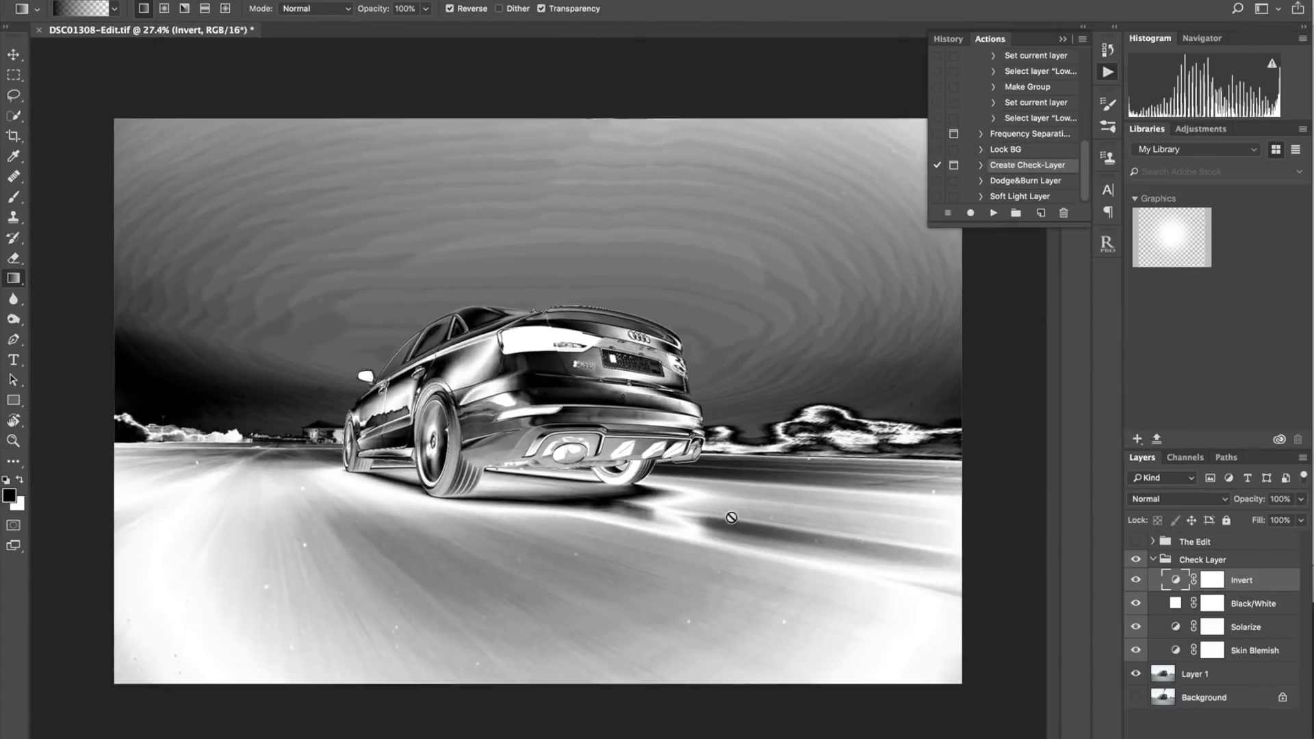
scroll(732, 517, "up", 3)
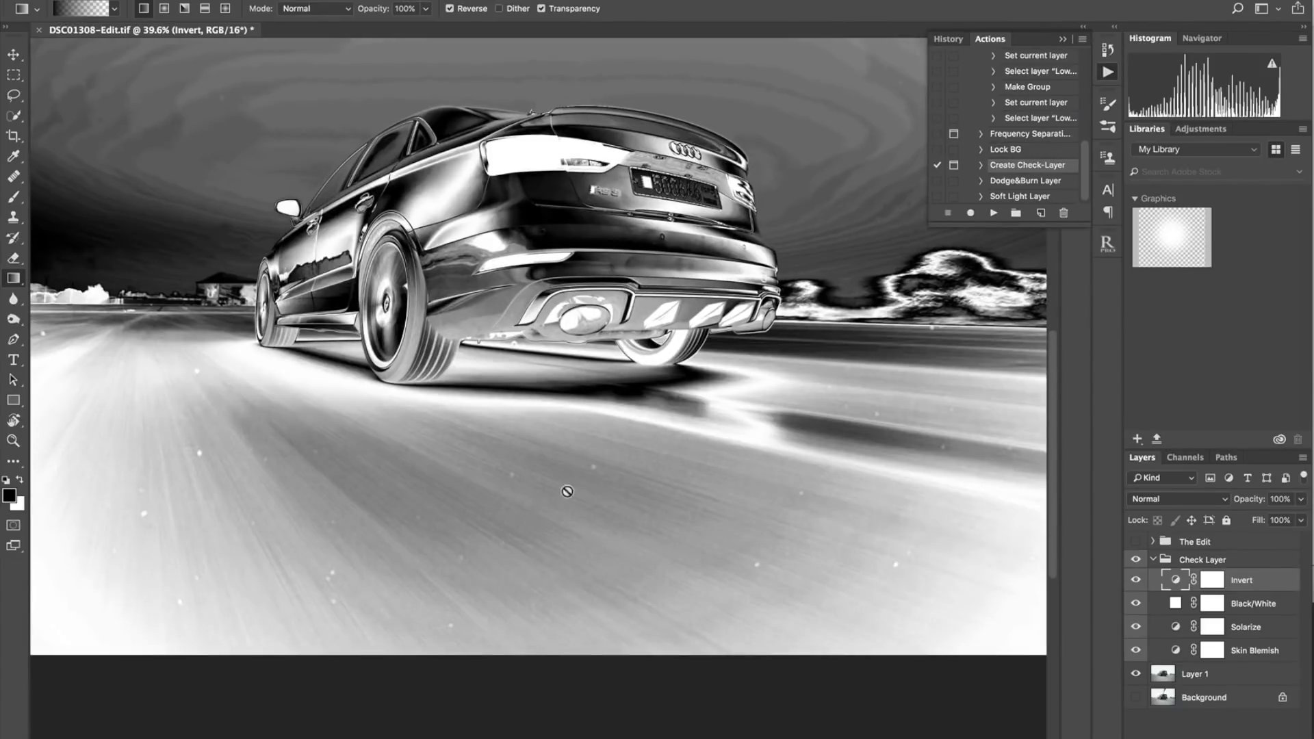
scroll(558, 499, "left", 3)
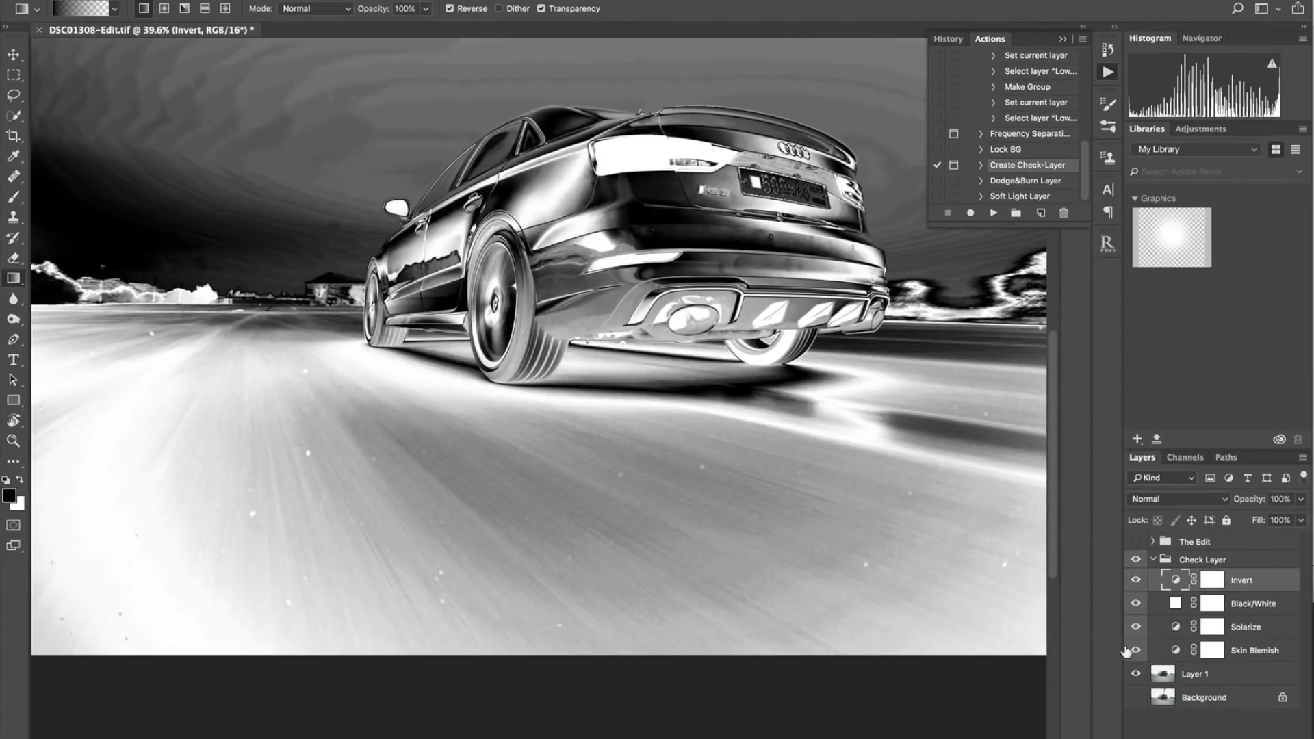
left_click(1136, 650)
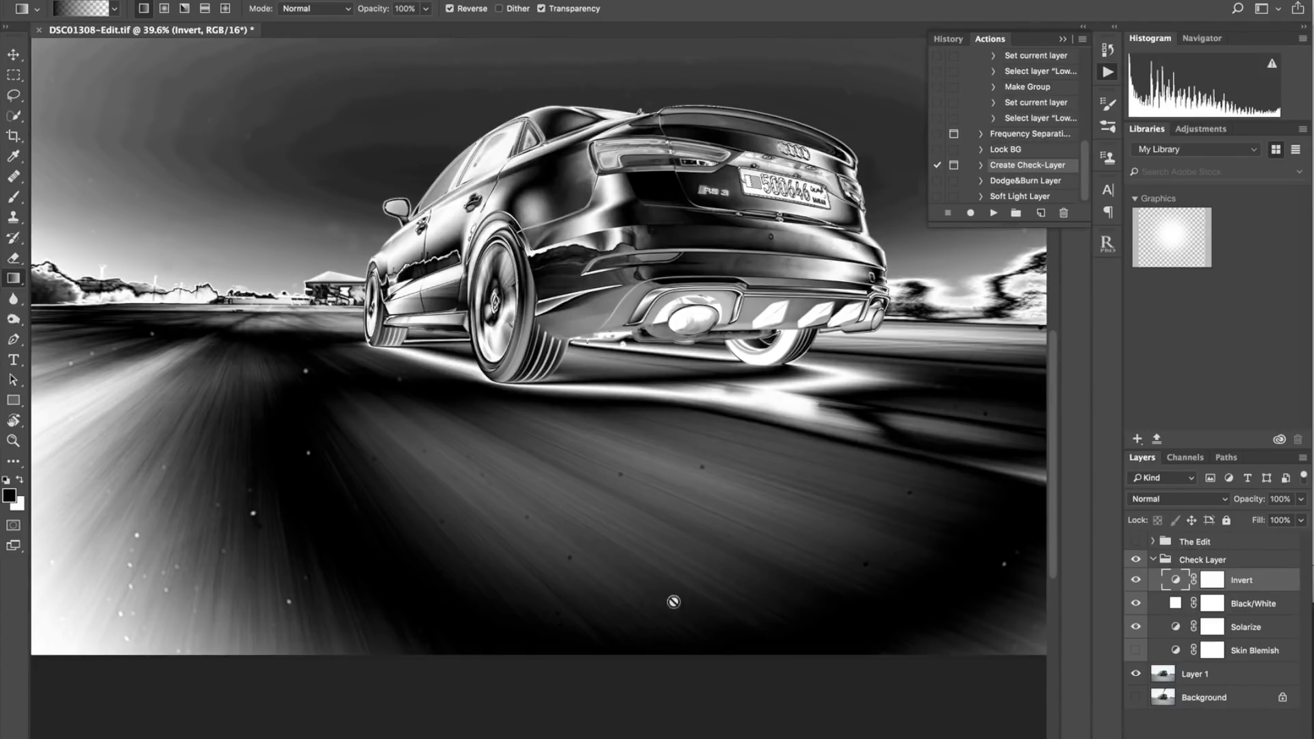
left_click(1136, 582)
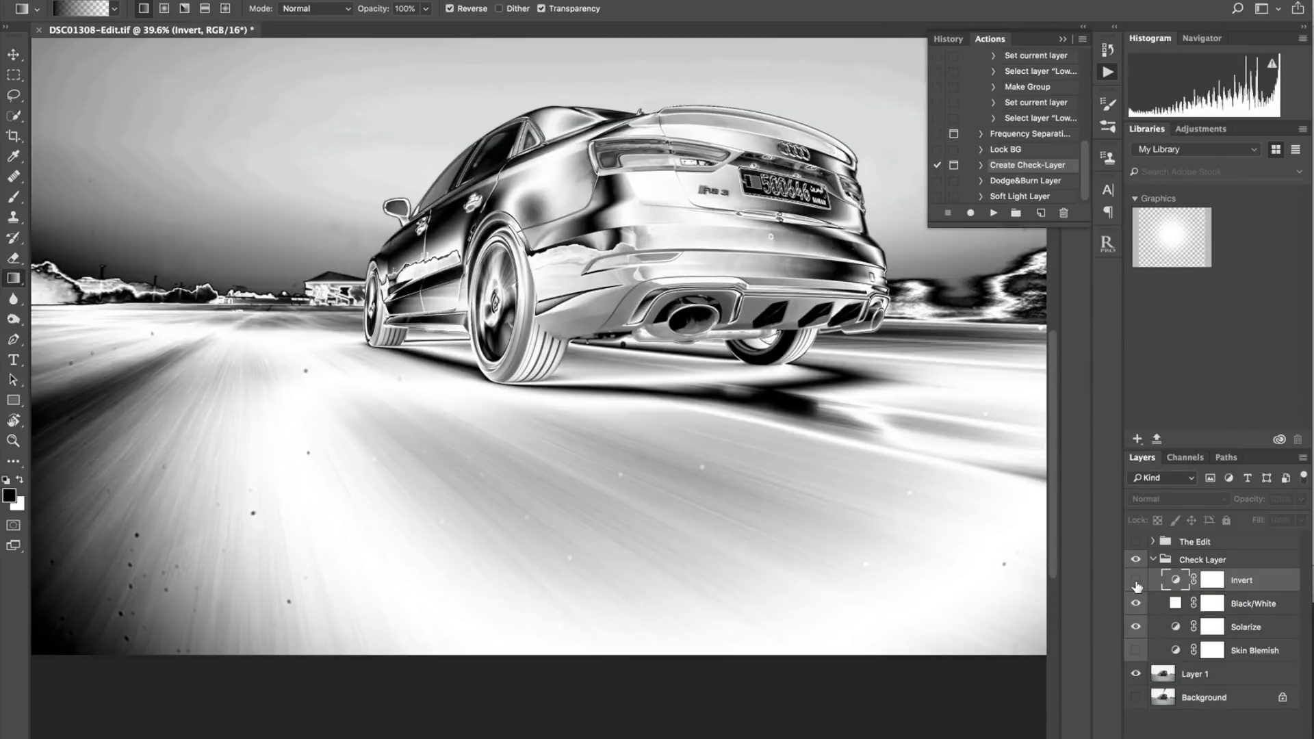
left_click(1136, 584)
left_click(1137, 584)
left_click(1136, 582)
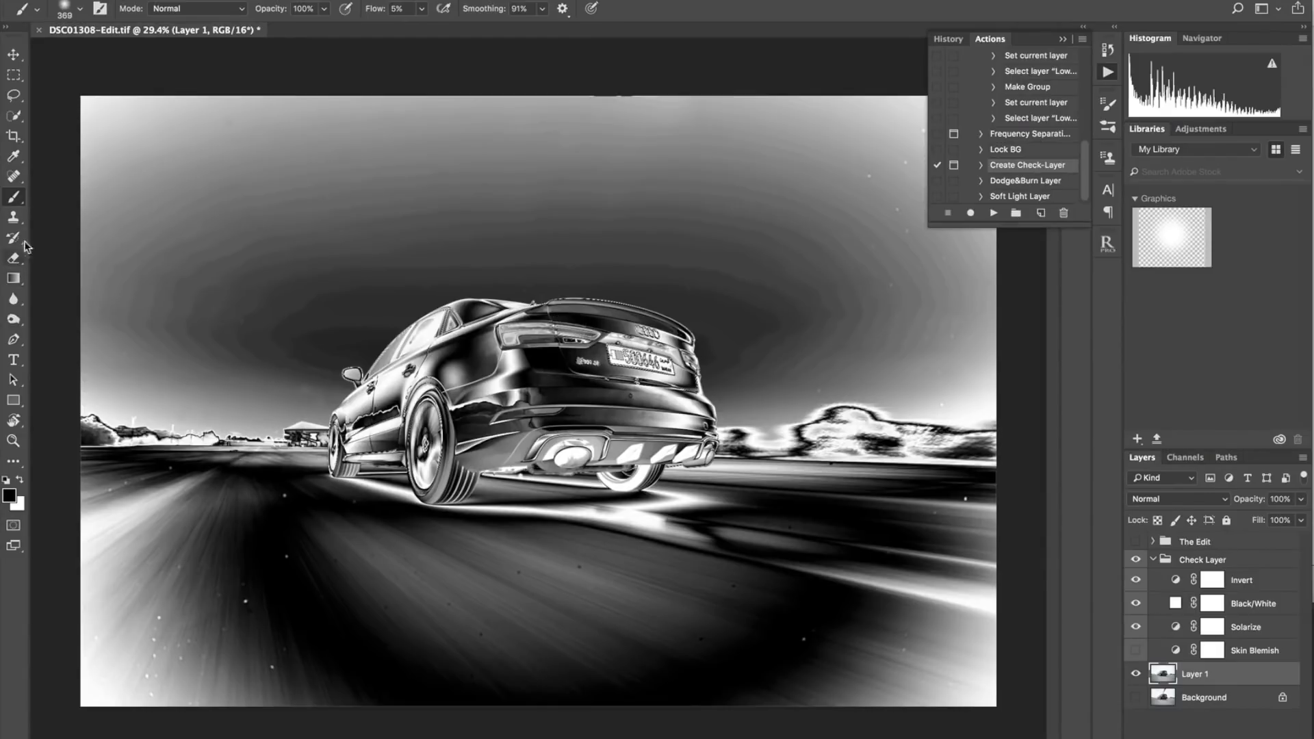
Step: Choose content-aware spot healing, duplicate Layer 1, and set the healing brush size to 105
left_click(13, 176)
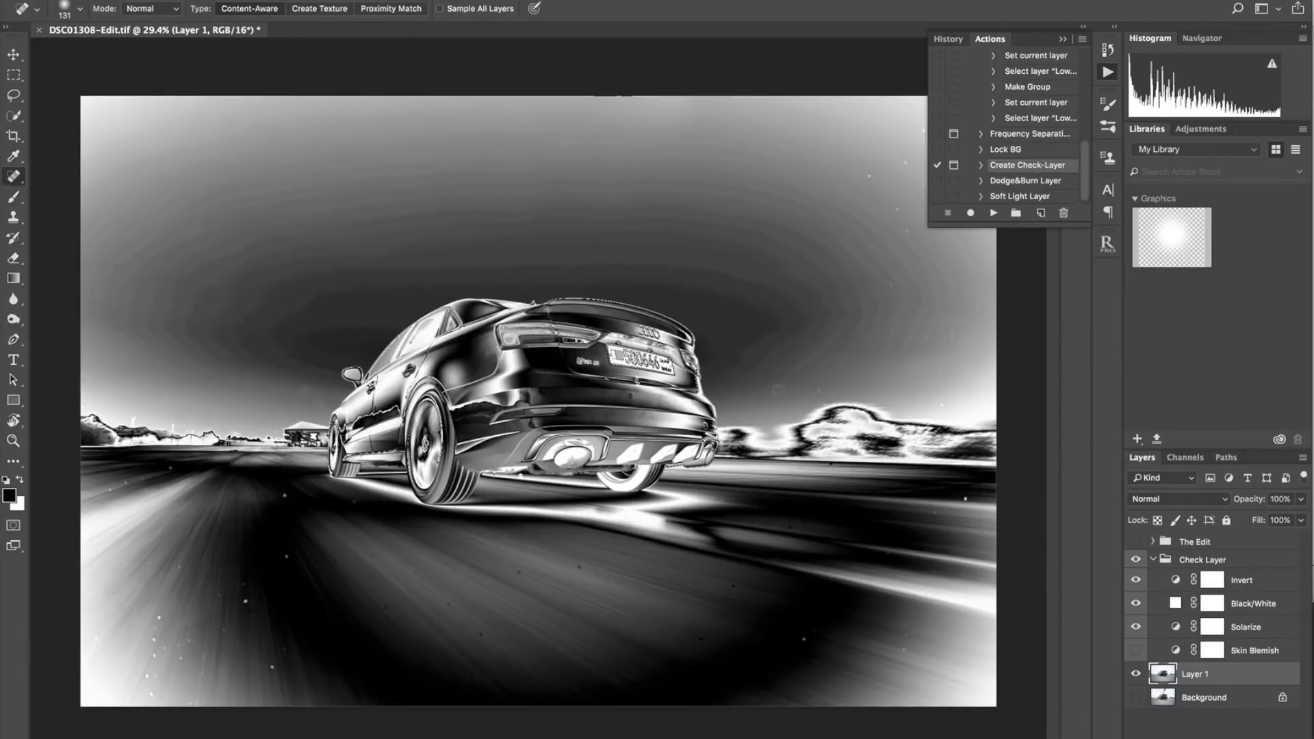
scroll(422, 562, "up", 1)
scroll(422, 562, "up", 4)
key("ctrl+j")
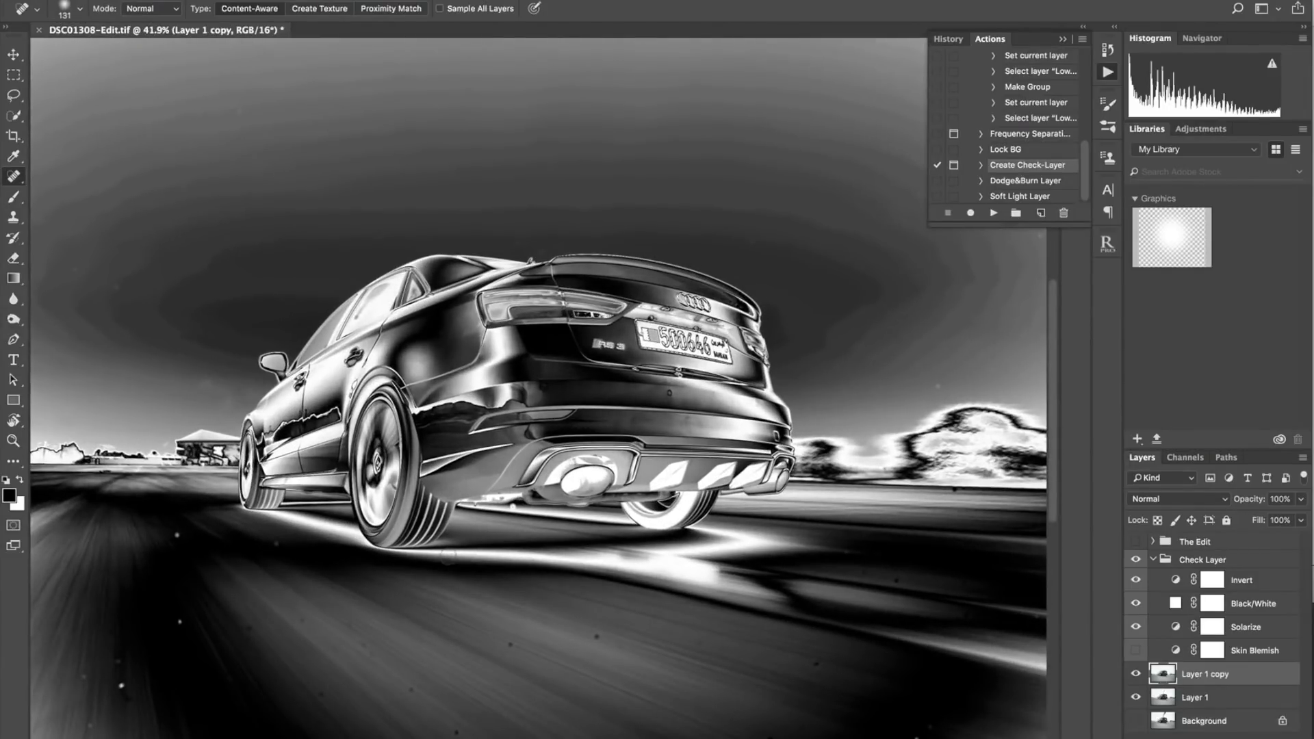
scroll(452, 565, "up", 2)
scroll(346, 398, "left", 5)
scroll(346, 398, "up", 2)
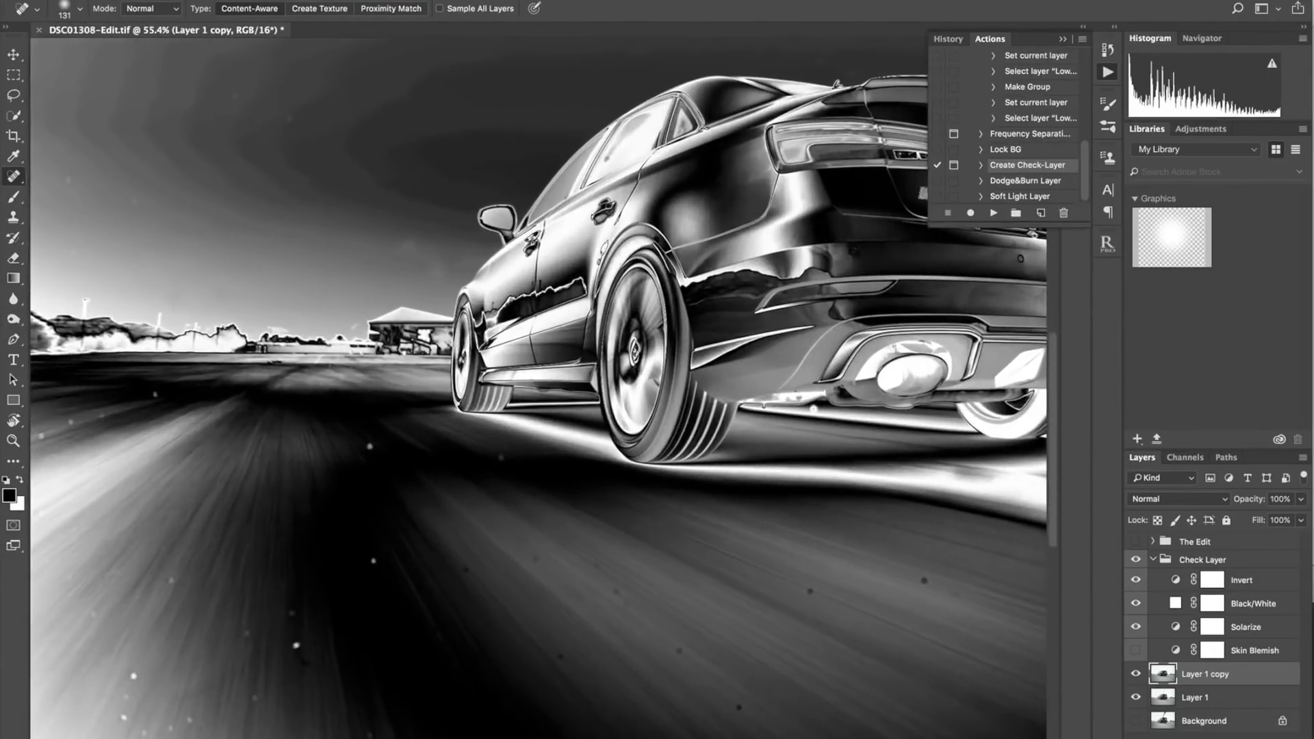
left_click_drag(381, 450, 375, 458)
scroll(373, 462, "up", 2)
scroll(356, 470, "up", 2)
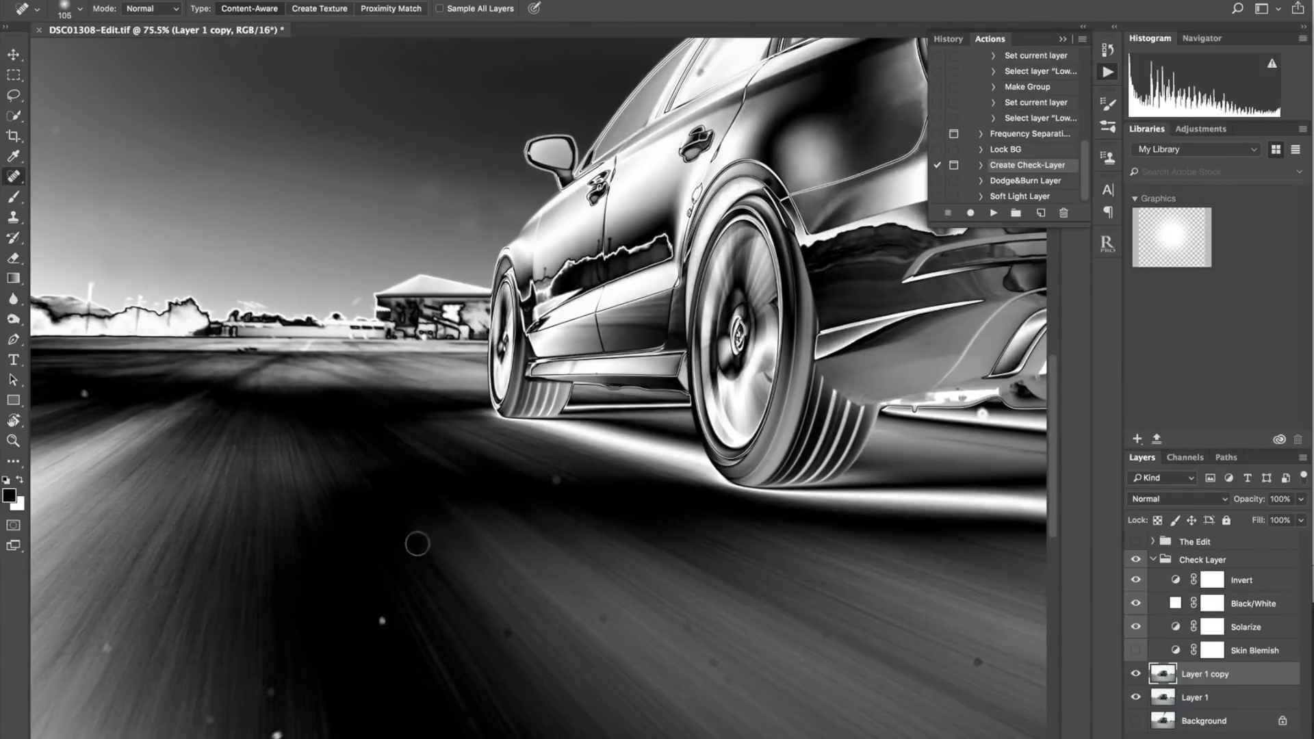
scroll(416, 541, "down", 4)
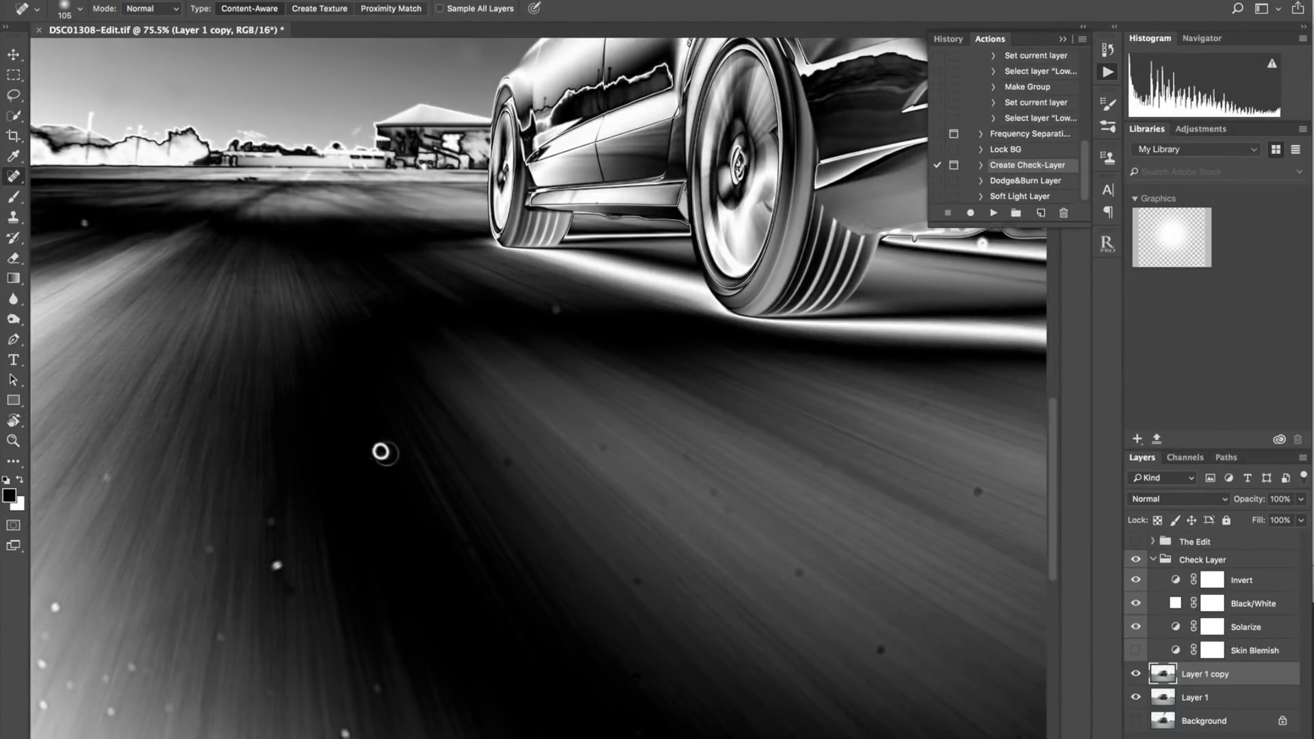
scroll(362, 489, "down", 1)
scroll(363, 489, "left", 1)
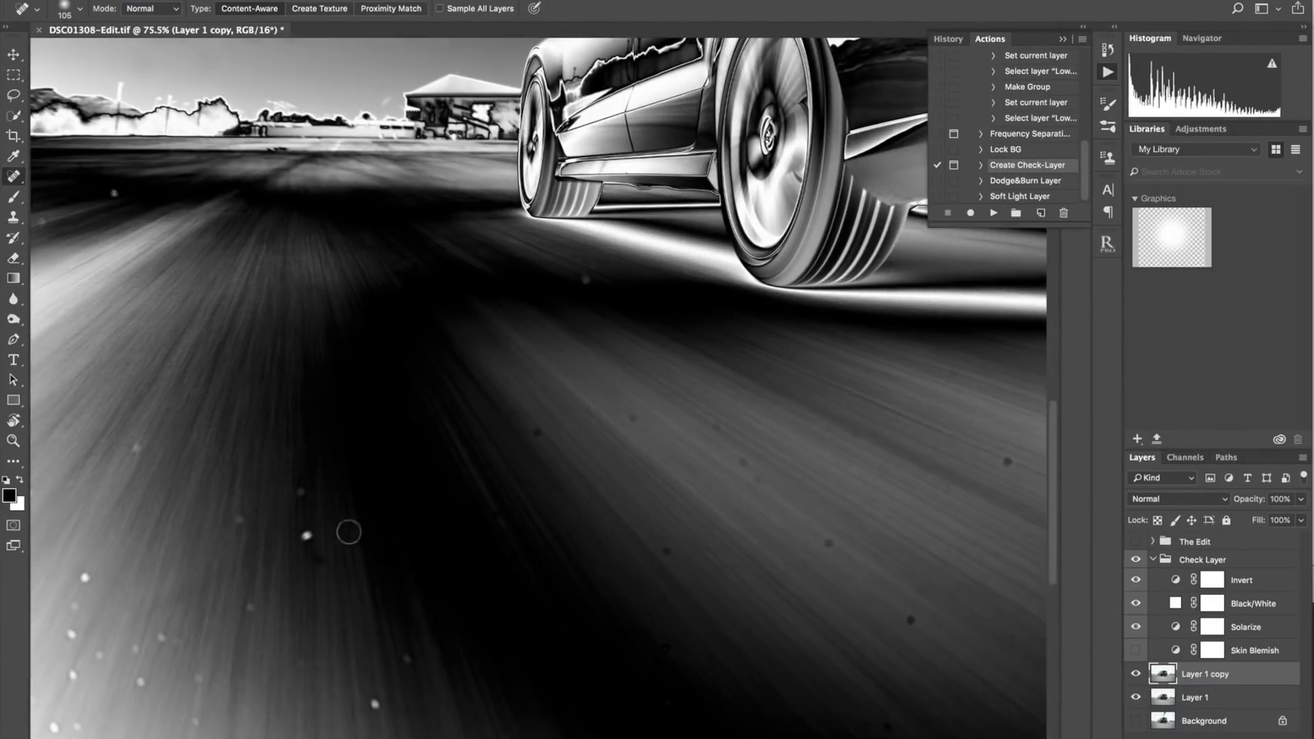
Step: Heal eight dust spots scattered across the road on Layer 1 copy
left_click(305, 538)
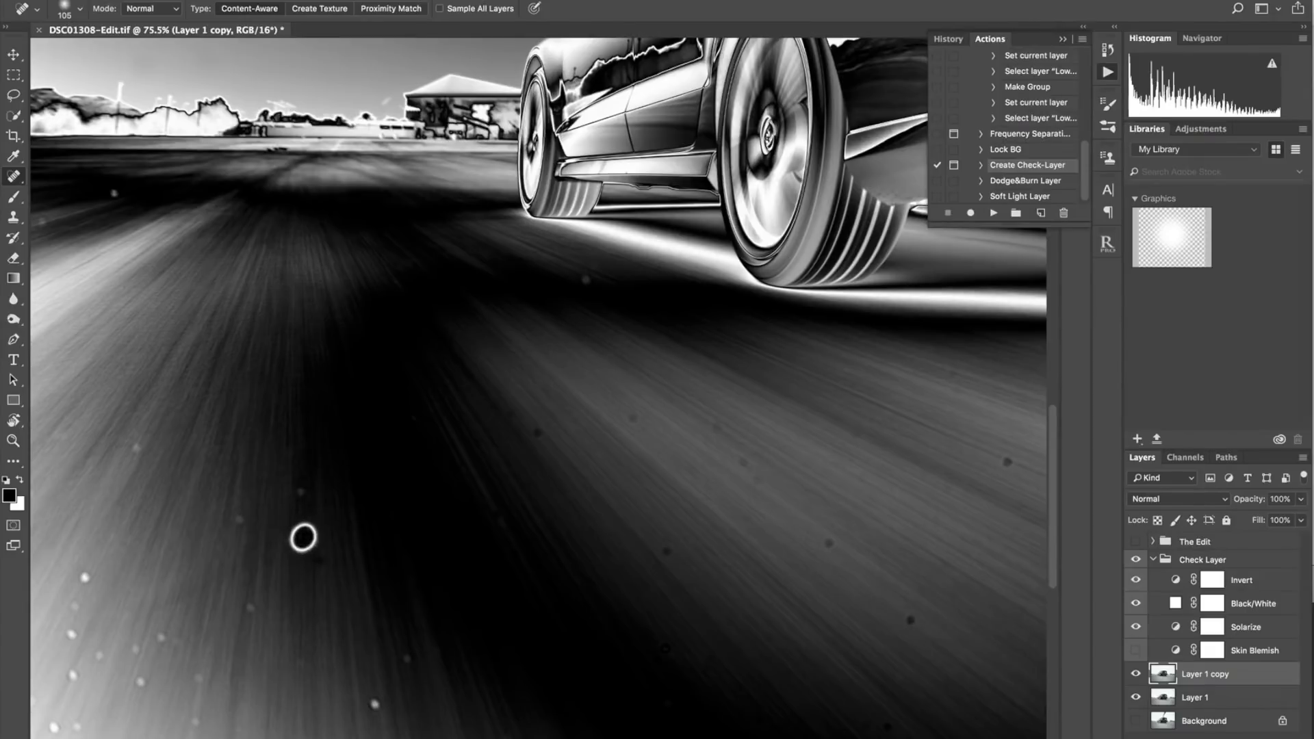
left_click(298, 493)
scroll(329, 540, "down", 5)
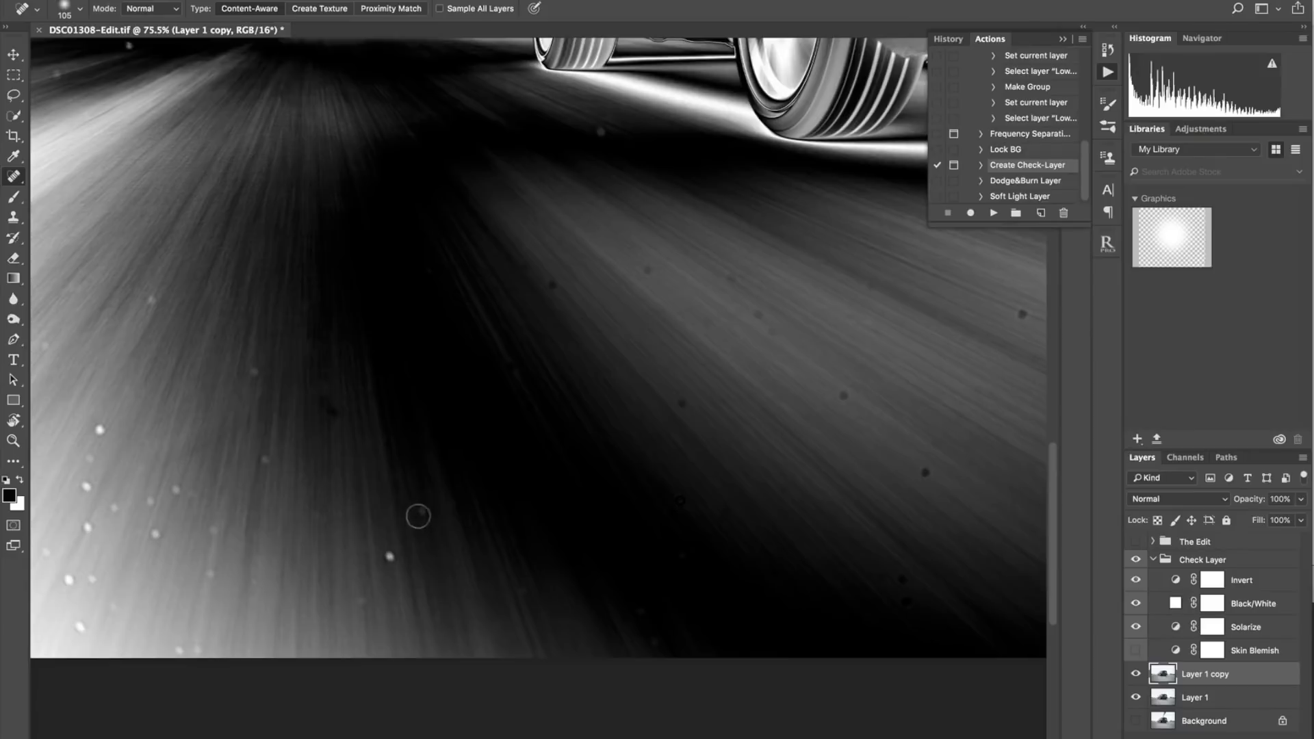
left_click(418, 513)
left_click(387, 557)
left_click(360, 600)
left_click(313, 518)
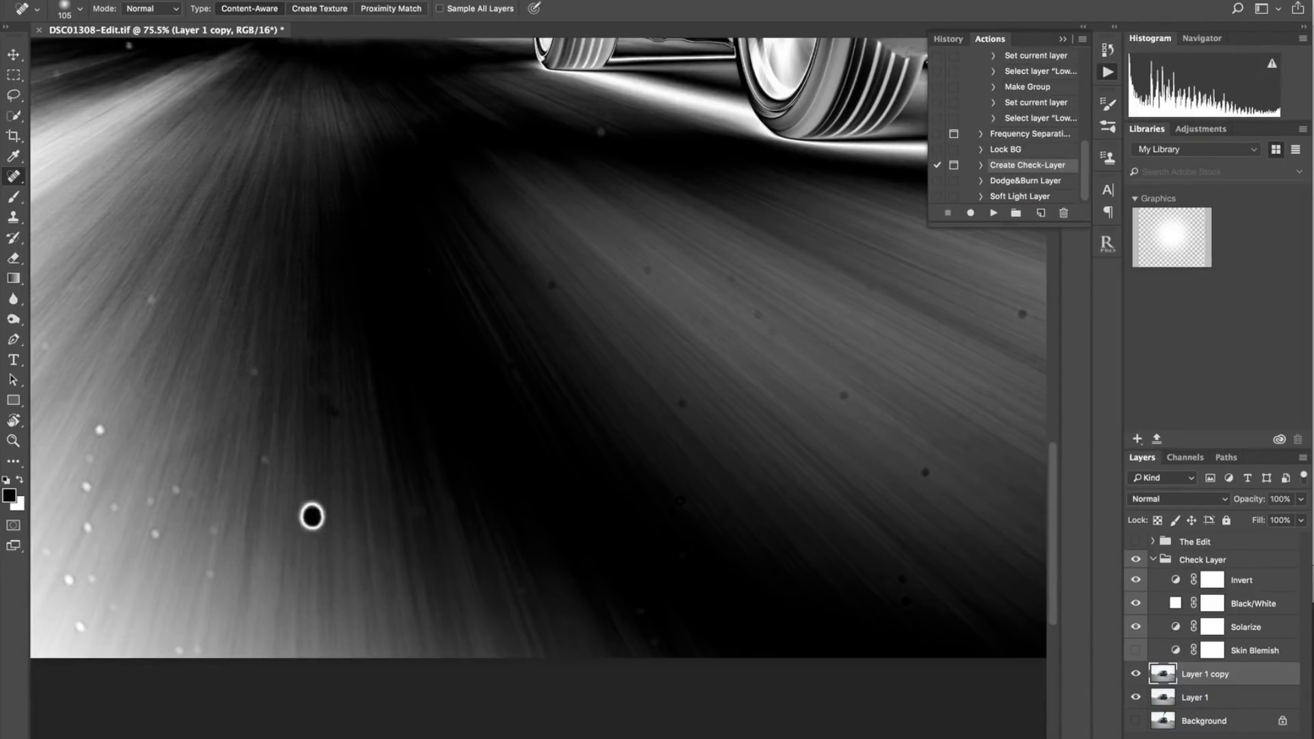
left_click(262, 460)
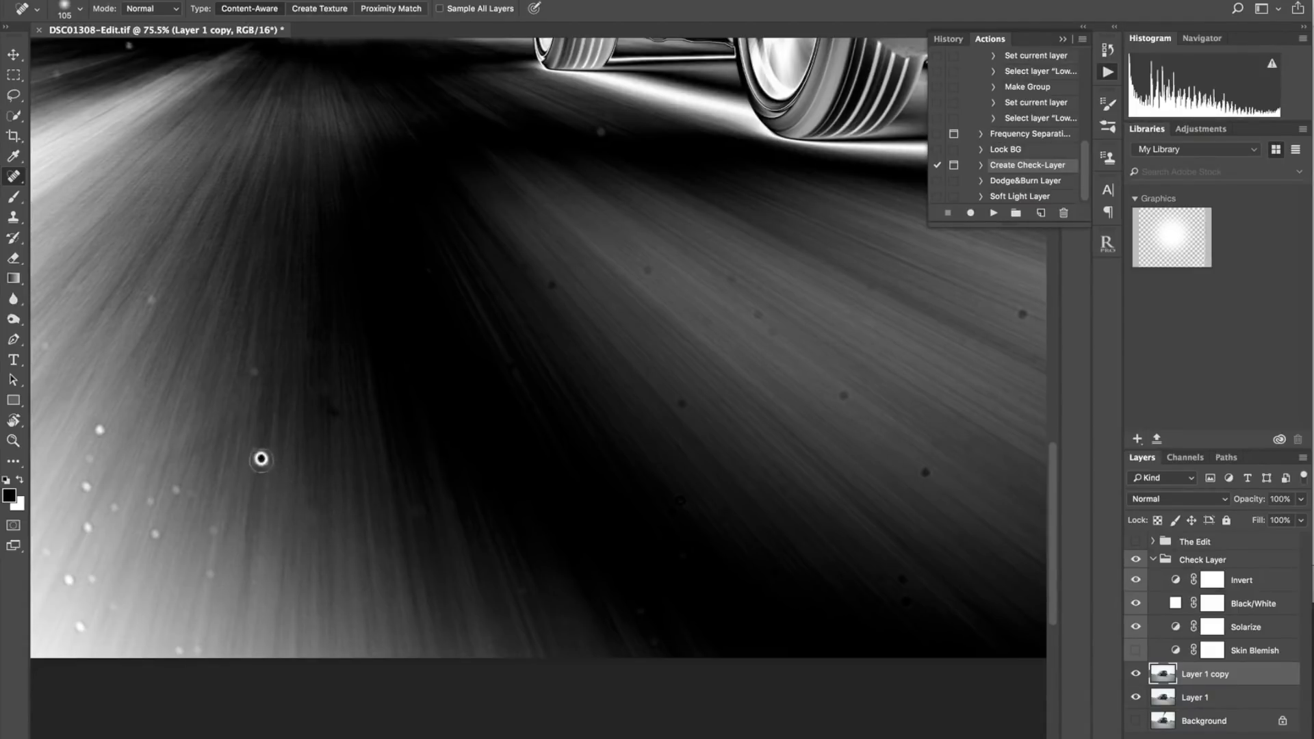
left_click(252, 371)
Step: Switch to the Healing Brush Tool and set its size to about 54
right_click(13, 176)
left_click(56, 189)
scroll(322, 342, "left", 6)
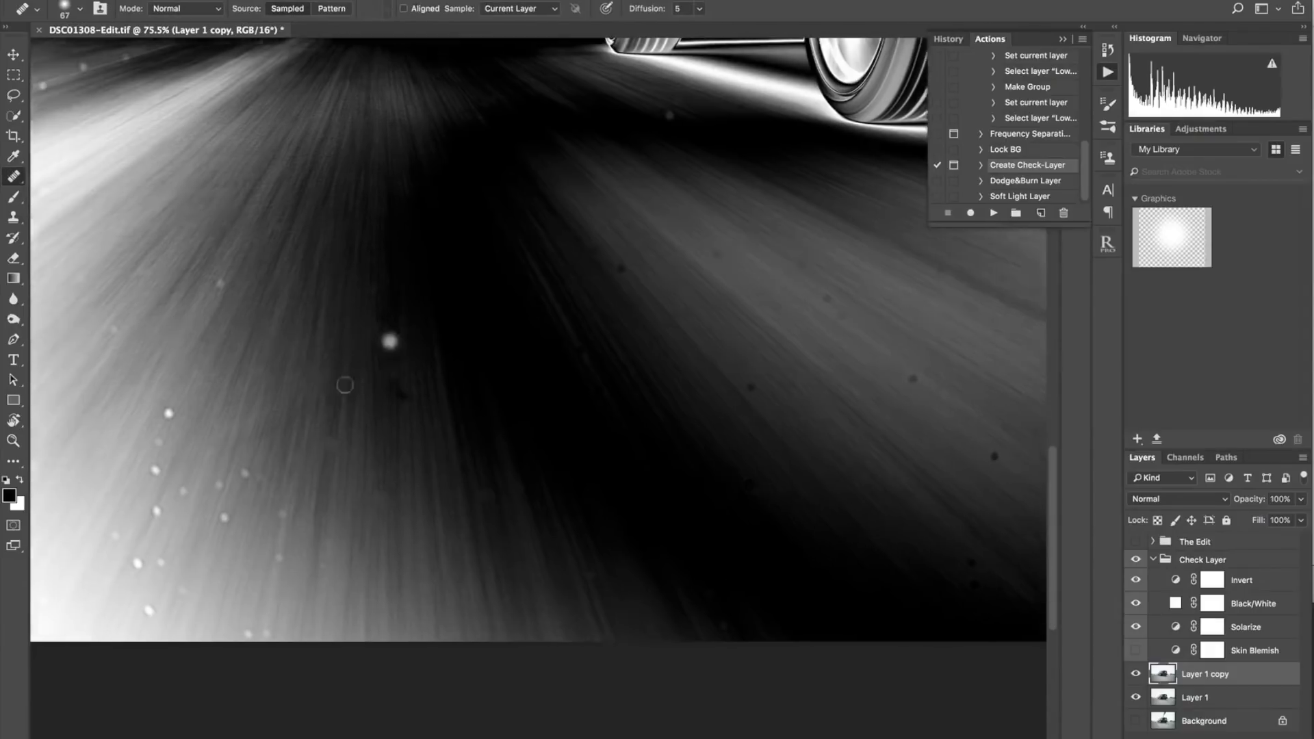
left_click_drag(336, 343, 331, 343)
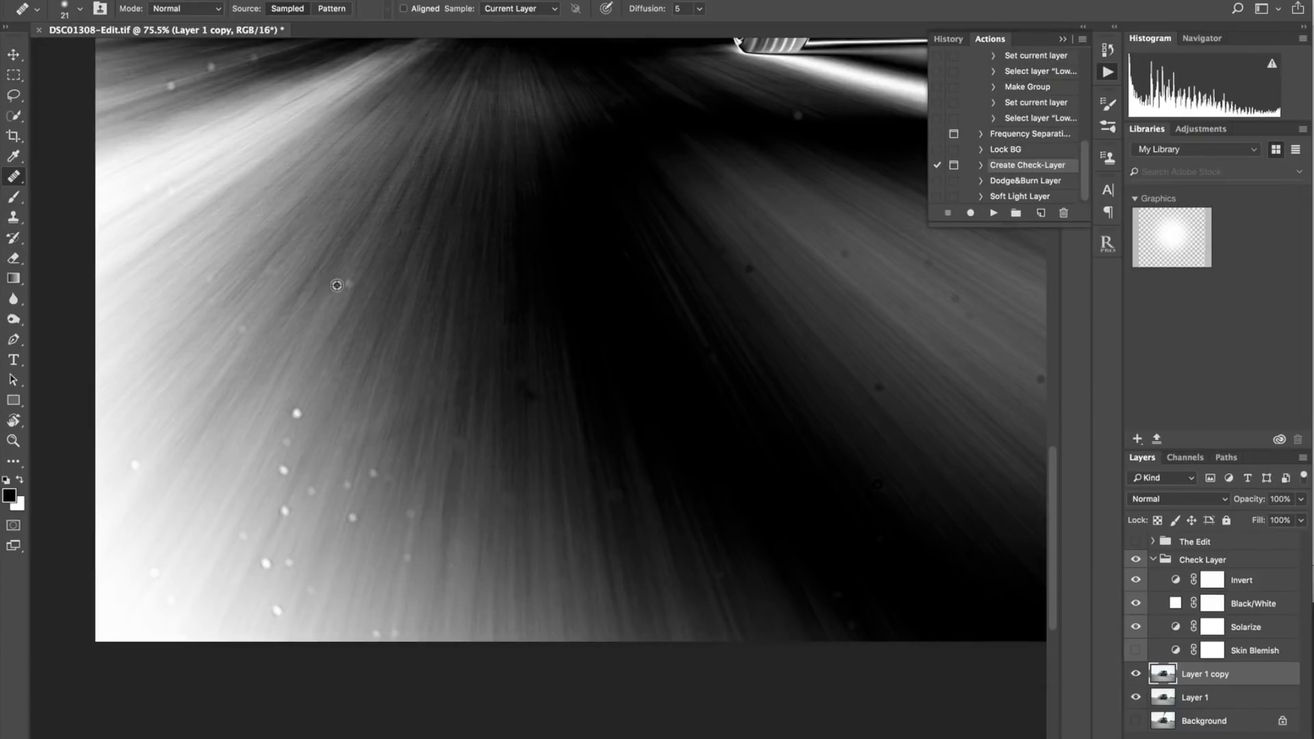
left_click_drag(336, 284, 346, 282)
key("bracketright")
Step: Fine-tune the brush size while moving around the road, then zoom to show the whole car
scroll(548, 342, "down", 3)
scroll(672, 314, "right", 3)
scroll(576, 205, "up", 1)
scroll(897, 340, "down", 1)
scroll(739, 534, "up", 1)
scroll(767, 148, "up", 2)
scroll(684, 205, "left", 3)
scroll(684, 233, "down", 1)
key("bracketleft")
scroll(725, 214, "up", 3)
scroll(470, 278, "left", 5)
scroll(470, 278, "down", 5)
key("ctrl+0")
key("ctrl+plus")
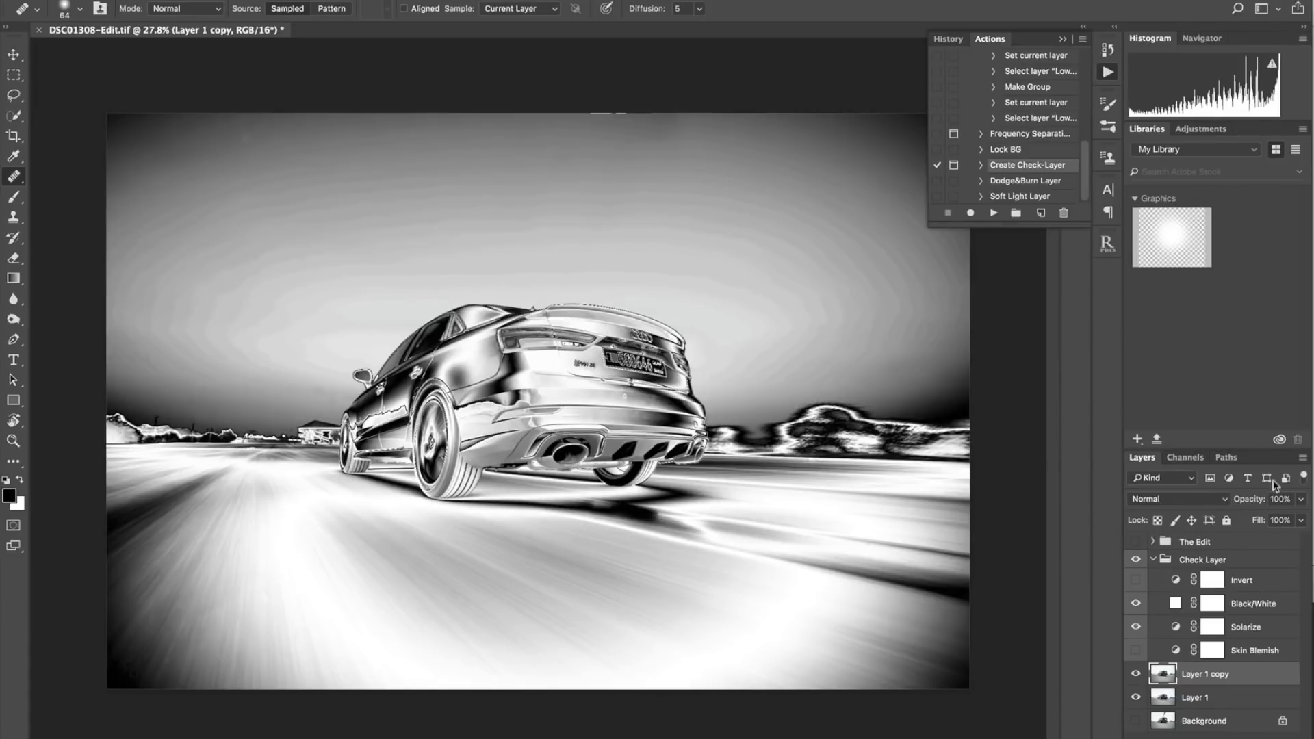
Step: Hide the Check Layer group and toggle Layer 1 copy to compare the retouch in colour
left_click(1136, 559)
left_click(1136, 674)
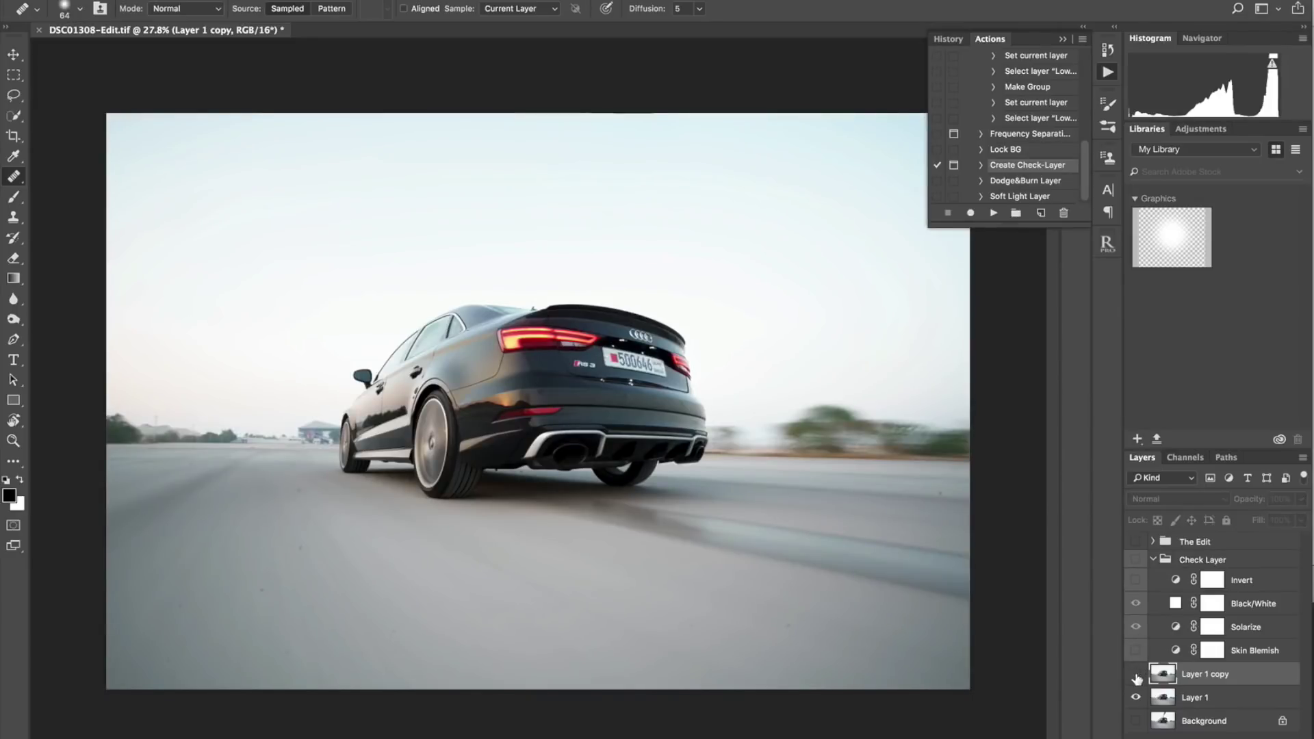
left_click(1136, 674)
left_click(1136, 675)
left_click(1136, 674)
Step: Compare the cleanup in the solarized check view, then hide and collapse the Check Layer group
left_click(1136, 560)
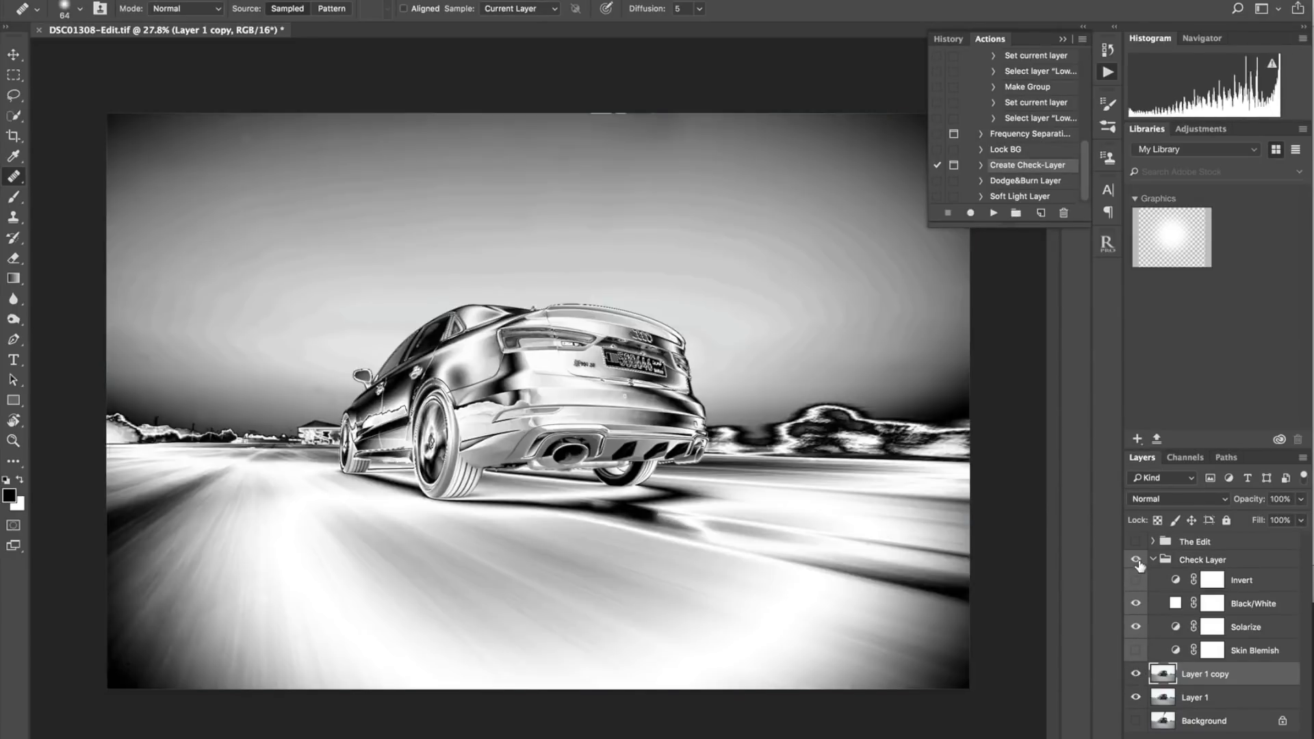
left_click(1136, 675)
left_click(1137, 675)
left_click(1136, 676)
left_click(1137, 677)
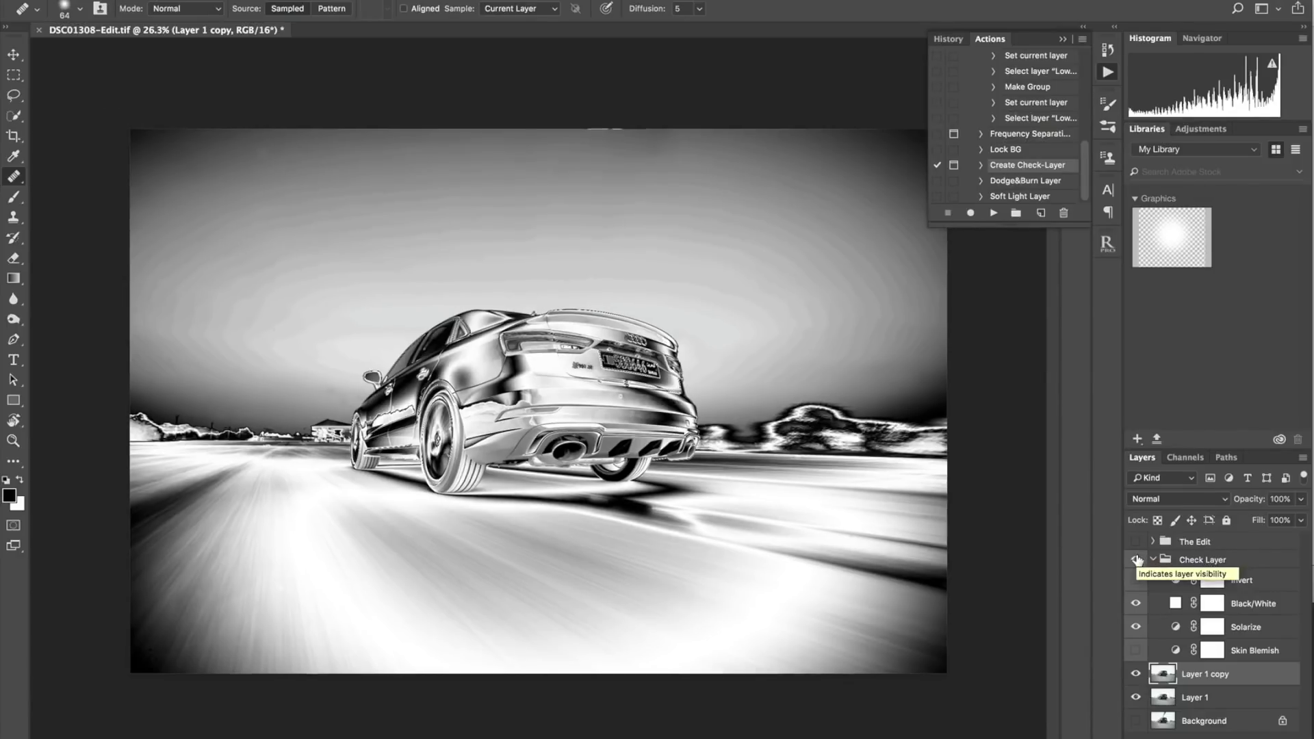
left_click(1136, 559)
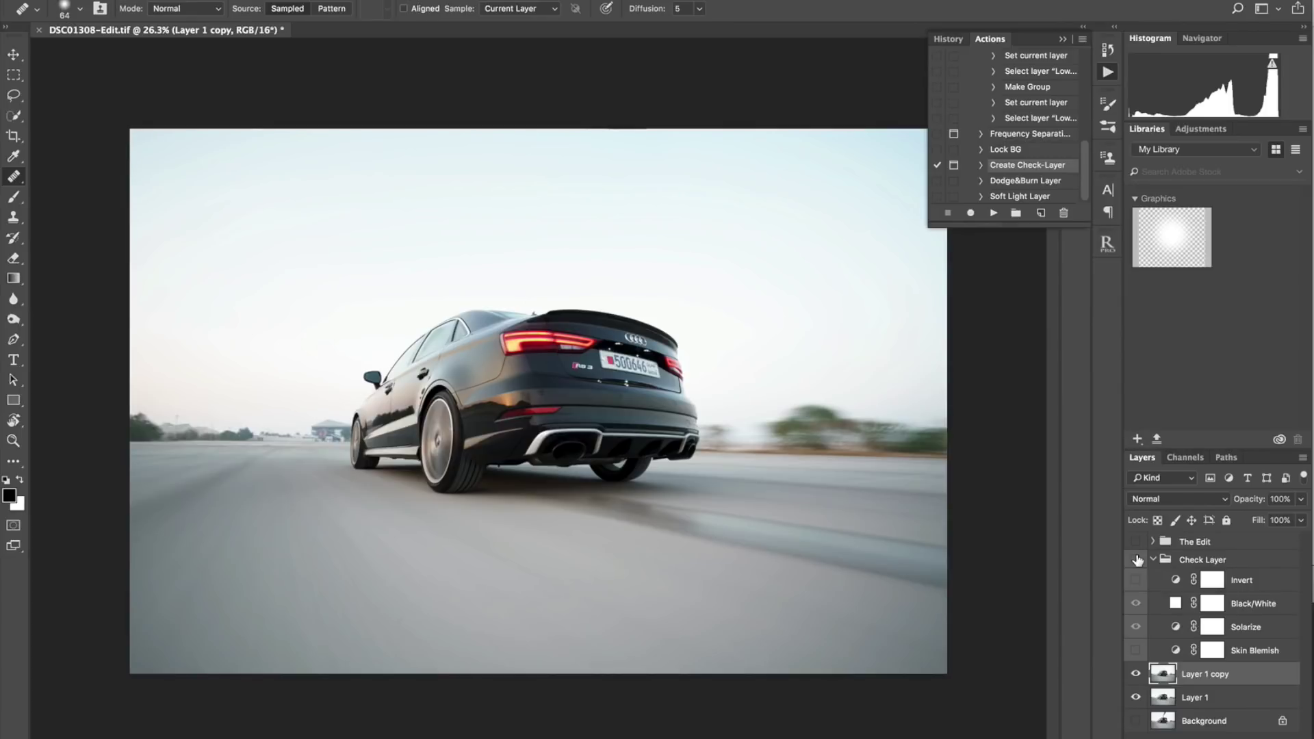
left_click(1153, 560)
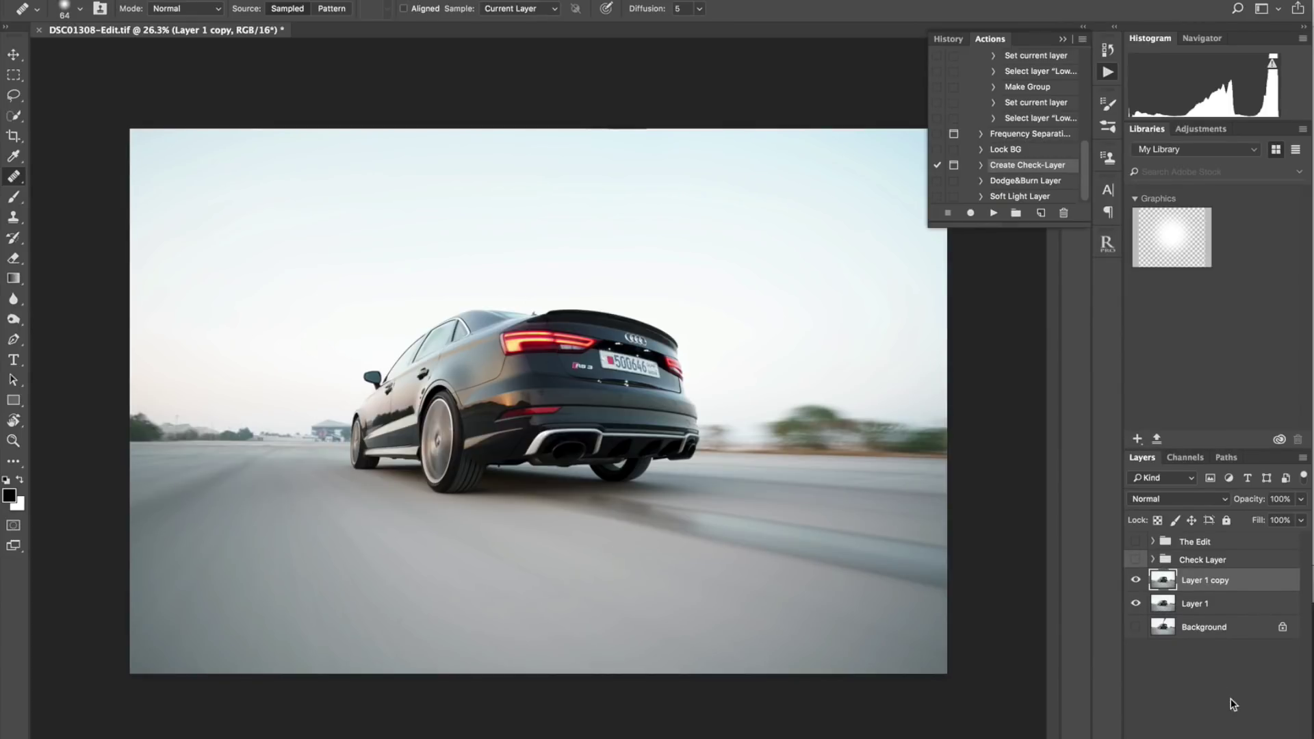
Step: Create a new empty layer and set its blend mode to Color
key("ctrl+shift+alt+n")
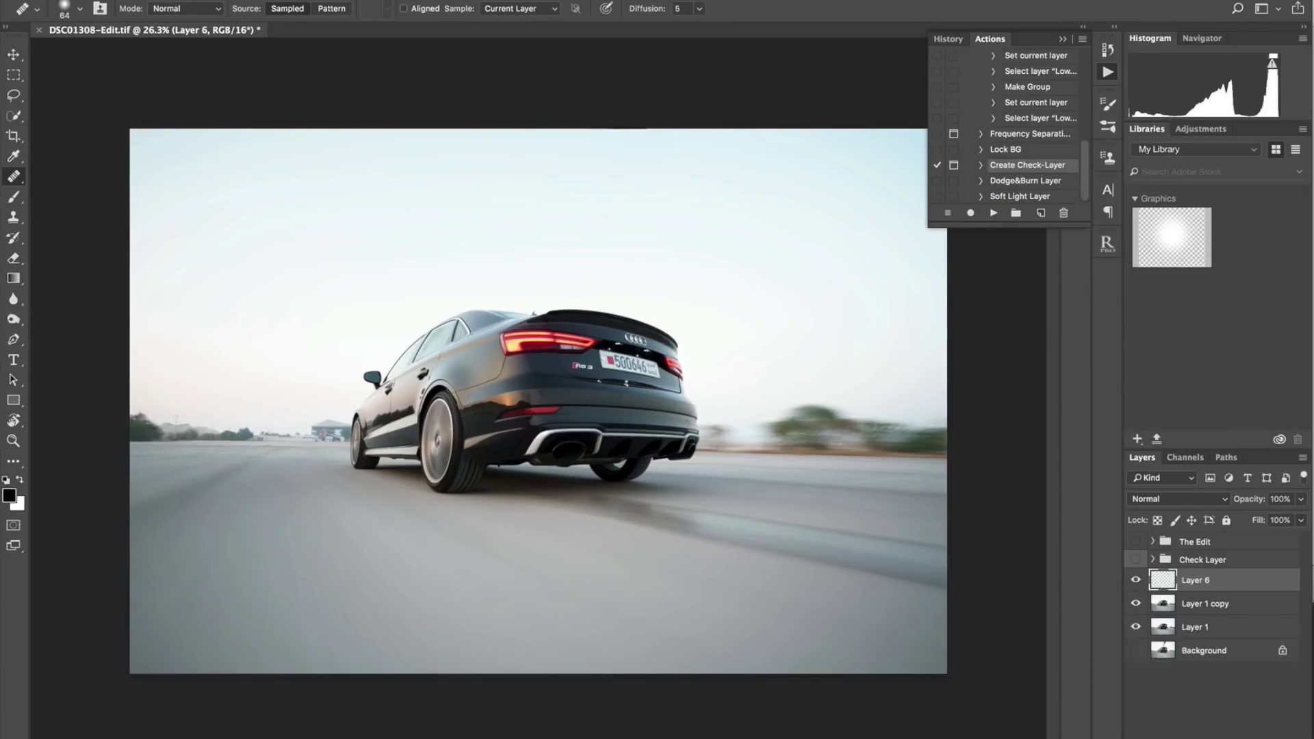
left_click(1208, 504)
scroll(1177, 598, "down", 2)
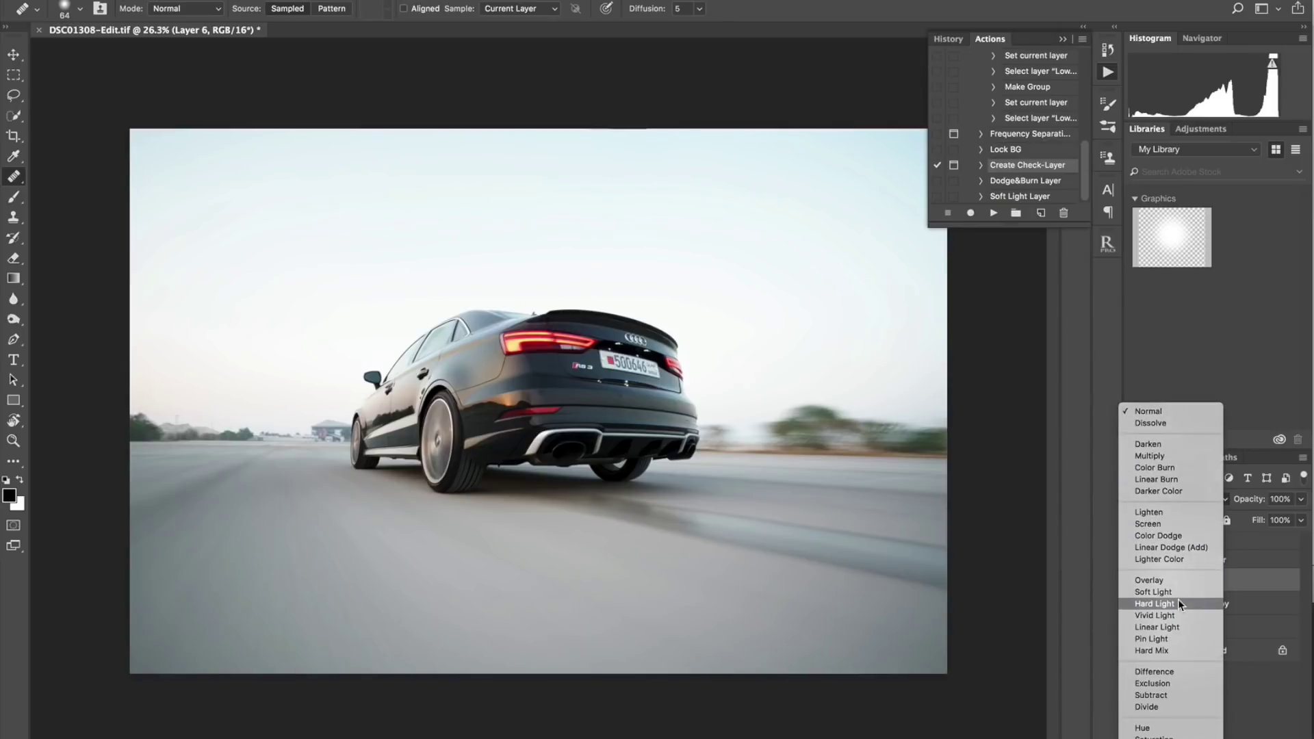
left_click(1157, 730)
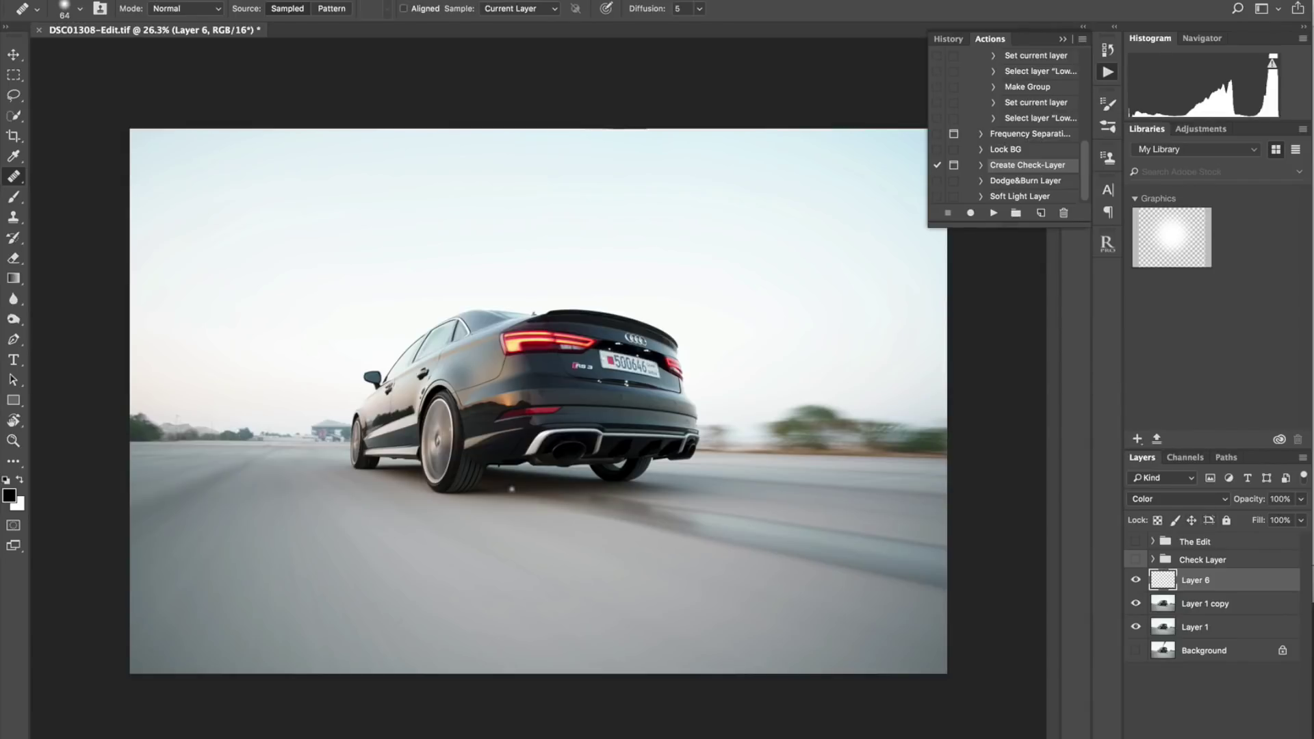
Step: Paint black over the road with the Brush at about 9% flow to remove its colour
mouse_move(258, 471)
left_mouse_down()
mouse_move(287, 473)
mouse_move(301, 442)
mouse_move(322, 448)
left_mouse_up()
key("b")
key("ctrl+z")
left_click_drag(422, 14, 482, 34)
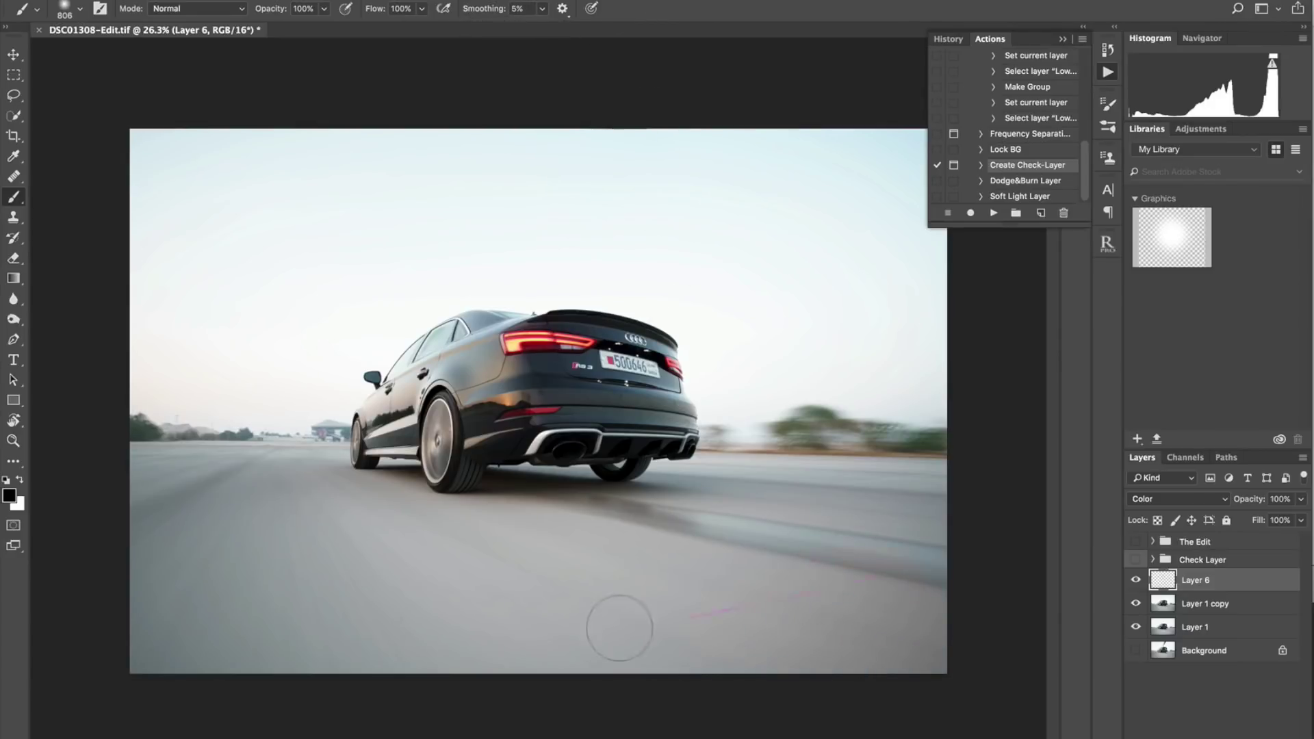
left_click_drag(483, 593, 442, 608)
mouse_move(305, 510)
left_mouse_down()
mouse_move(345, 512)
mouse_move(326, 514)
mouse_move(322, 542)
left_mouse_up()
key("]")
scroll(887, 605, "up", 5)
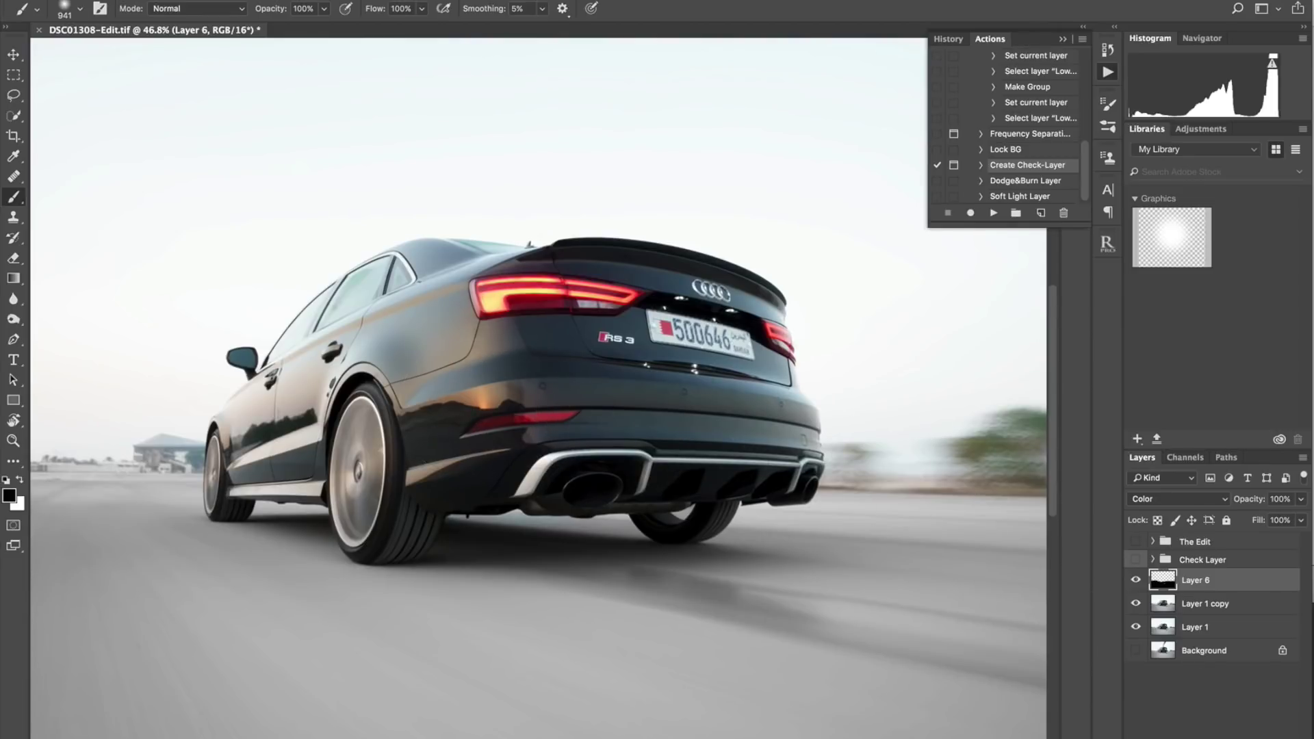
Step: Add Hue/Saturation, sample the car's Yellows, widen the range toward reds and drop saturation to -55
left_click(1232, 589)
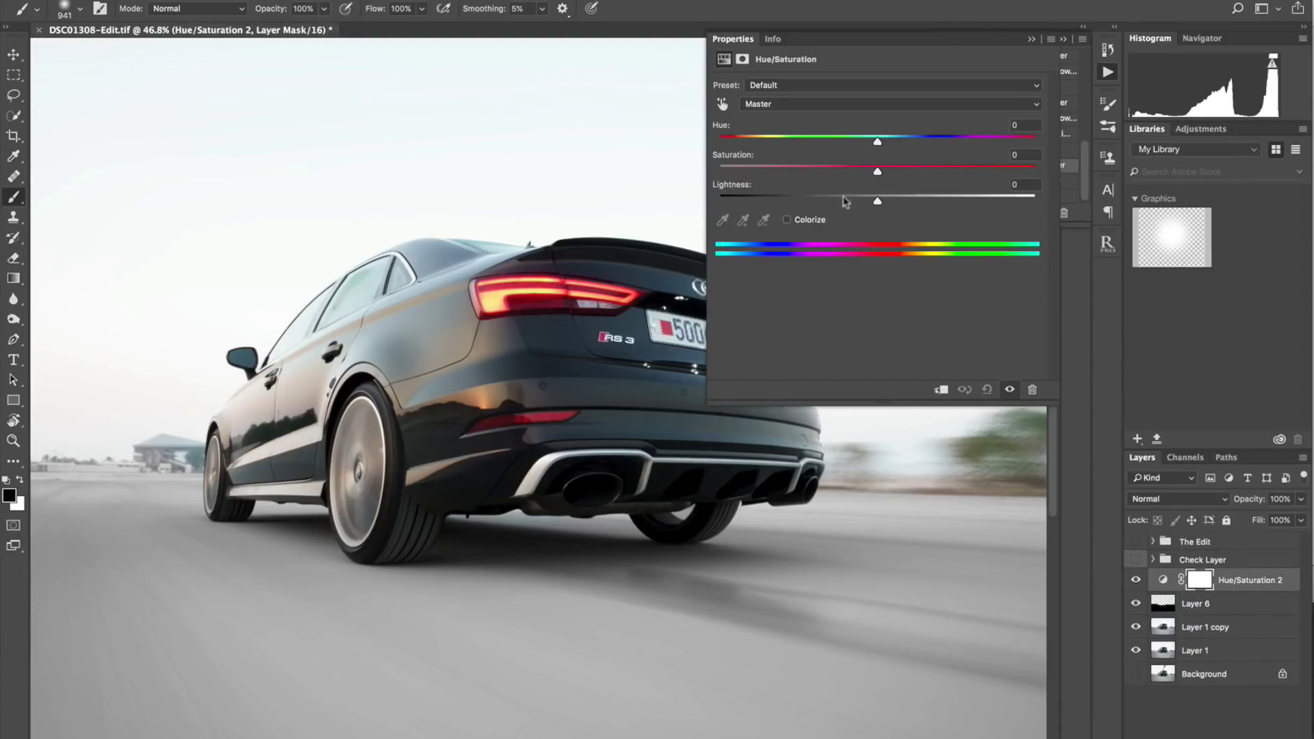
left_click(722, 104)
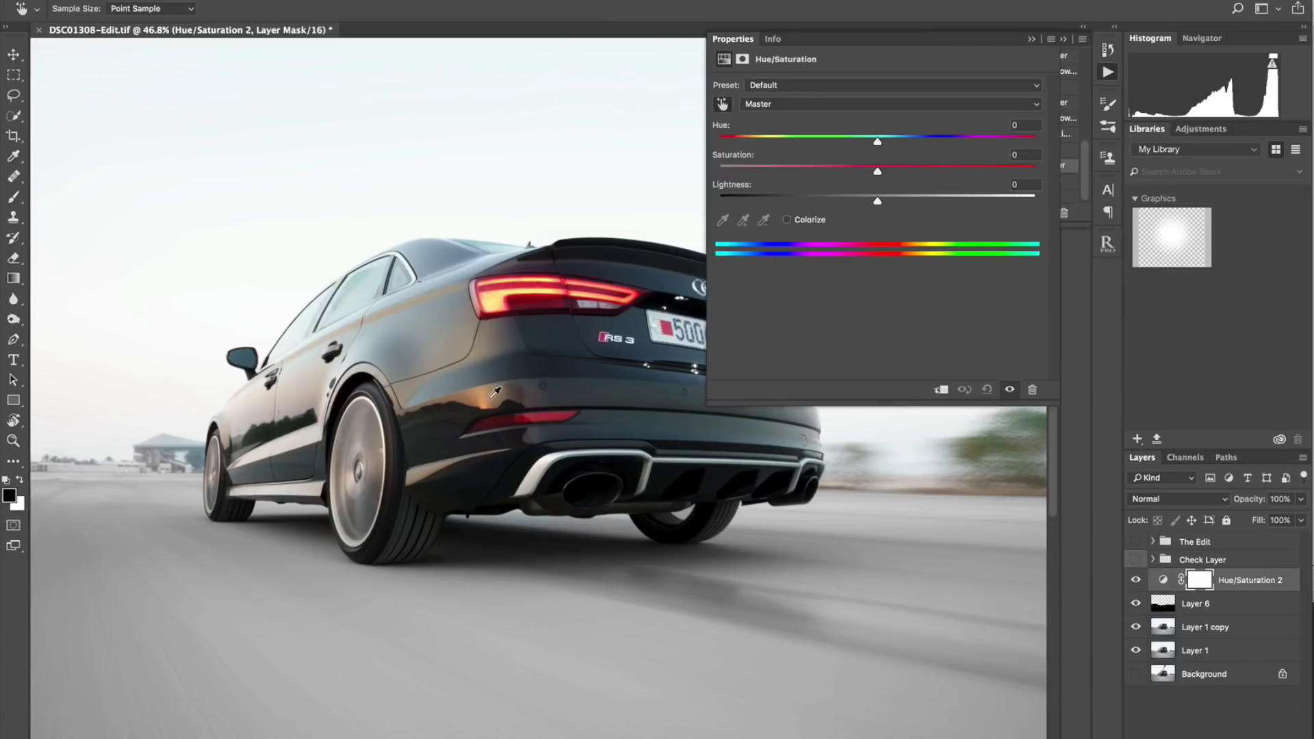
left_click(483, 409)
left_click_drag(483, 409, 479, 407)
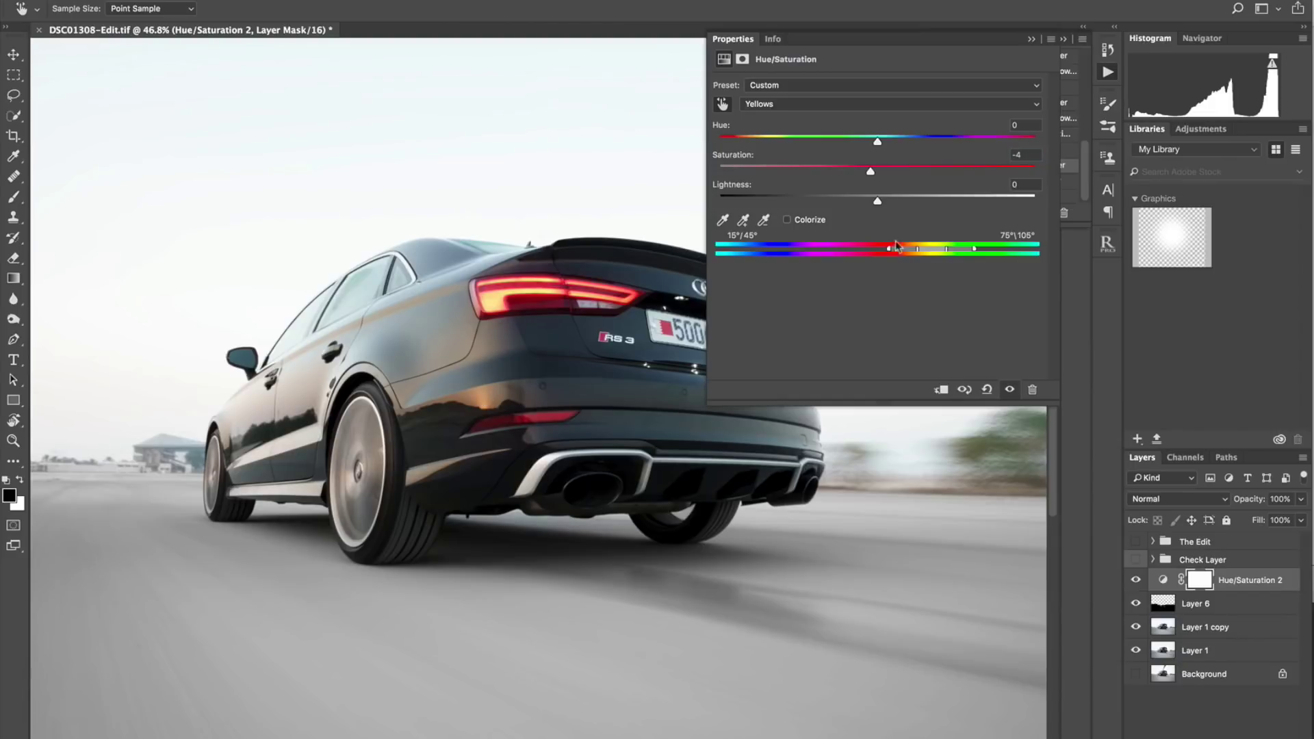
left_click_drag(888, 254, 869, 254)
left_click_drag(869, 173, 750, 173)
left_click(1198, 578)
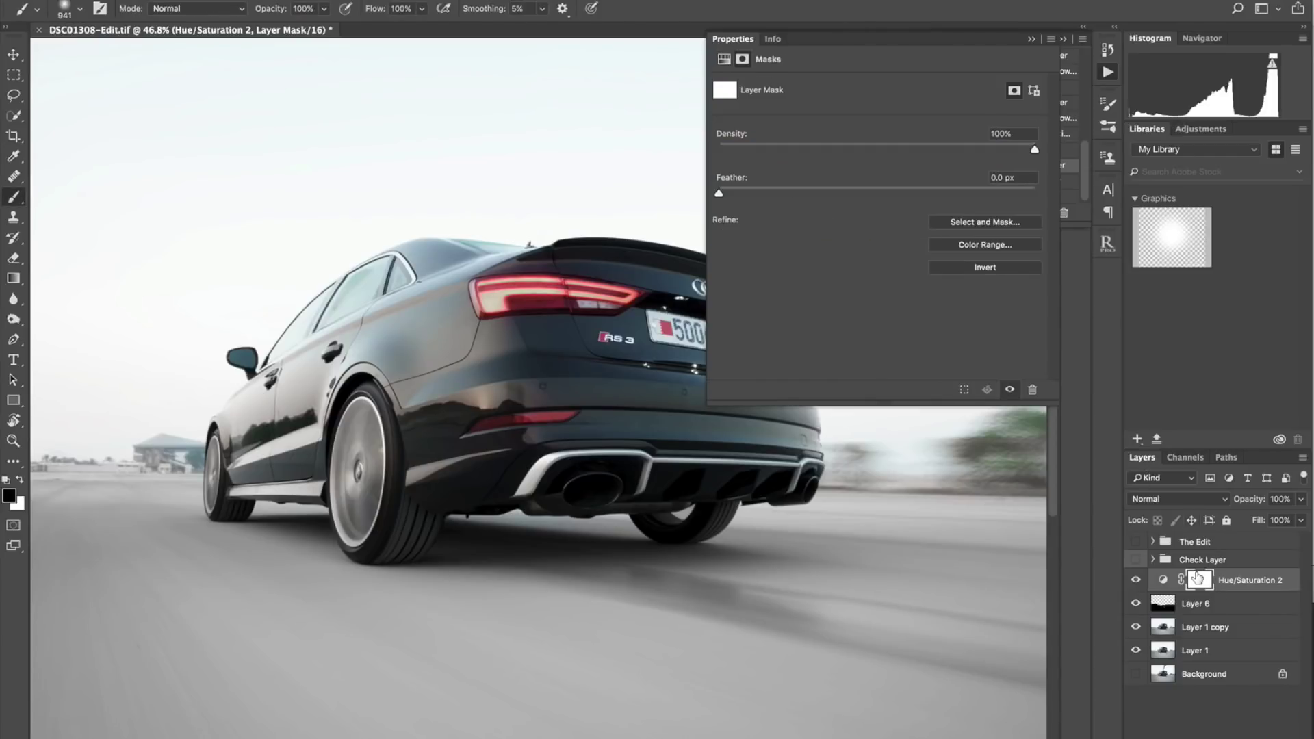
Step: Invert the Hue/Saturation 2 mask to black and set up a white brush at 51% flow
key("b")
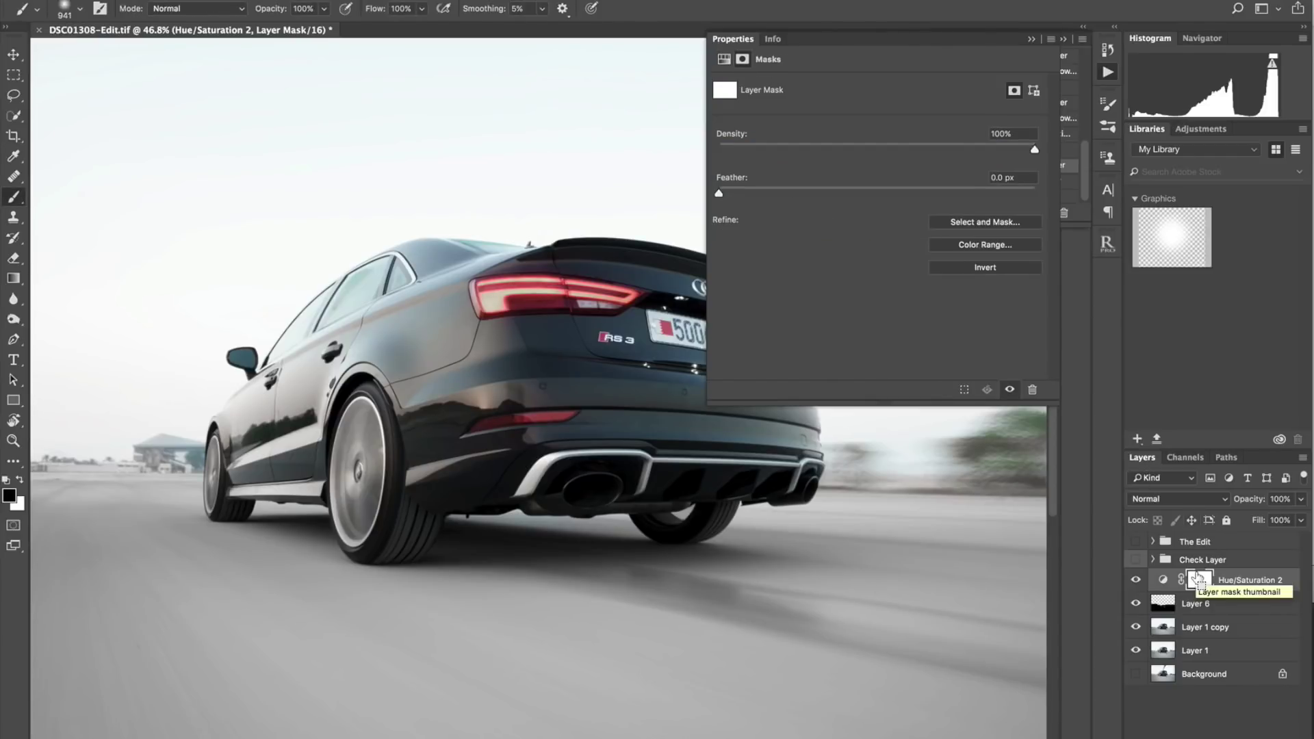
key("ctrl+i")
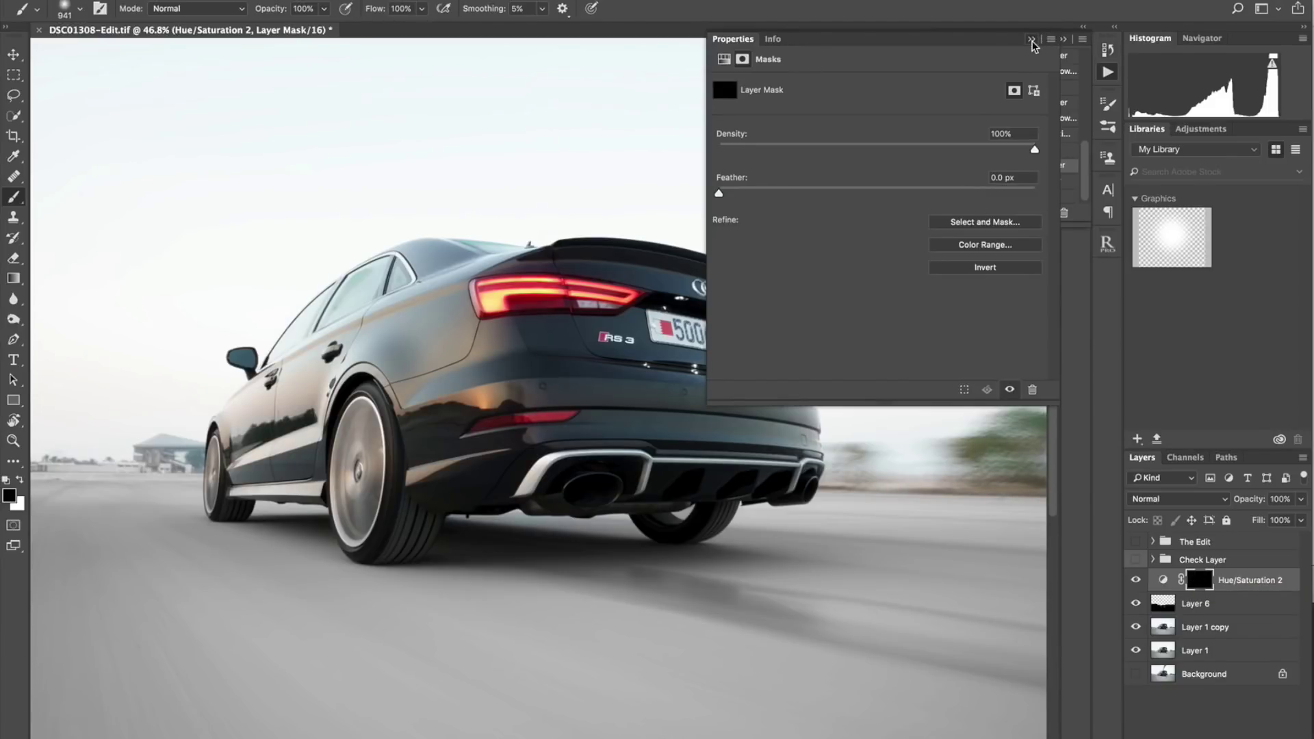
left_click(1032, 41)
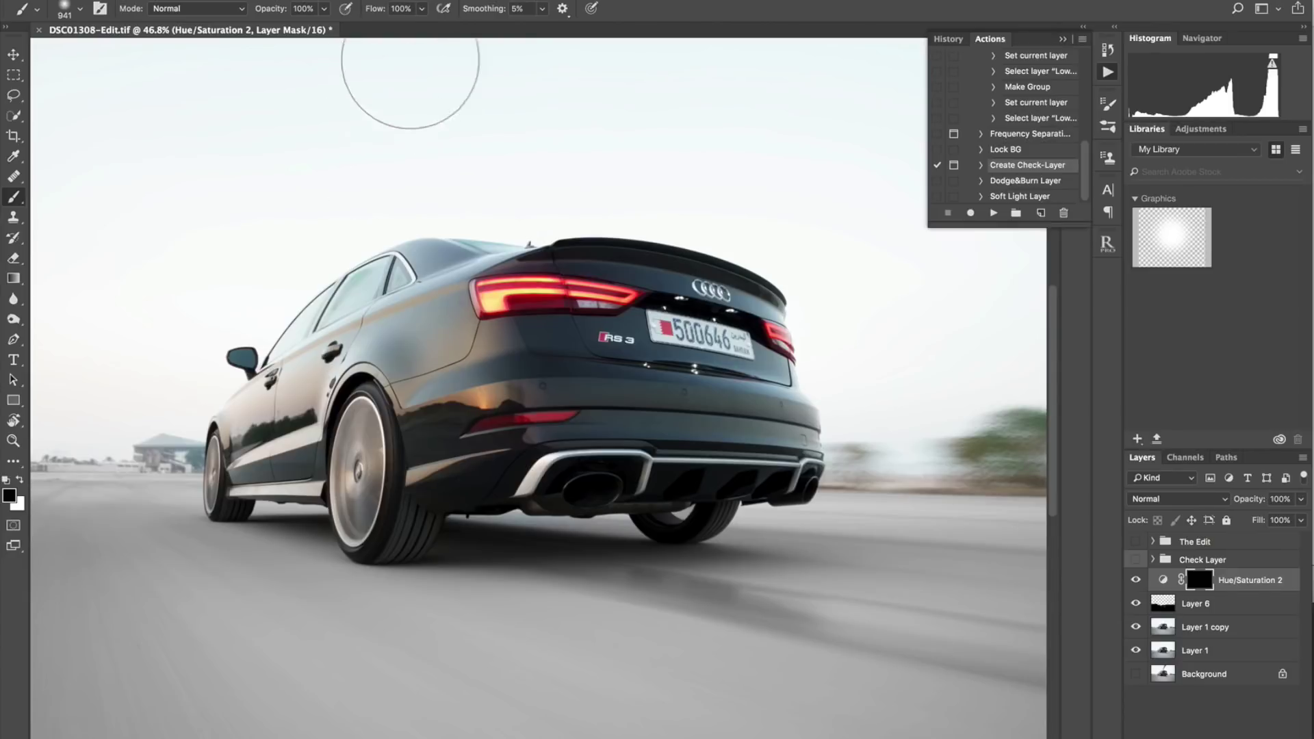
left_click(421, 8)
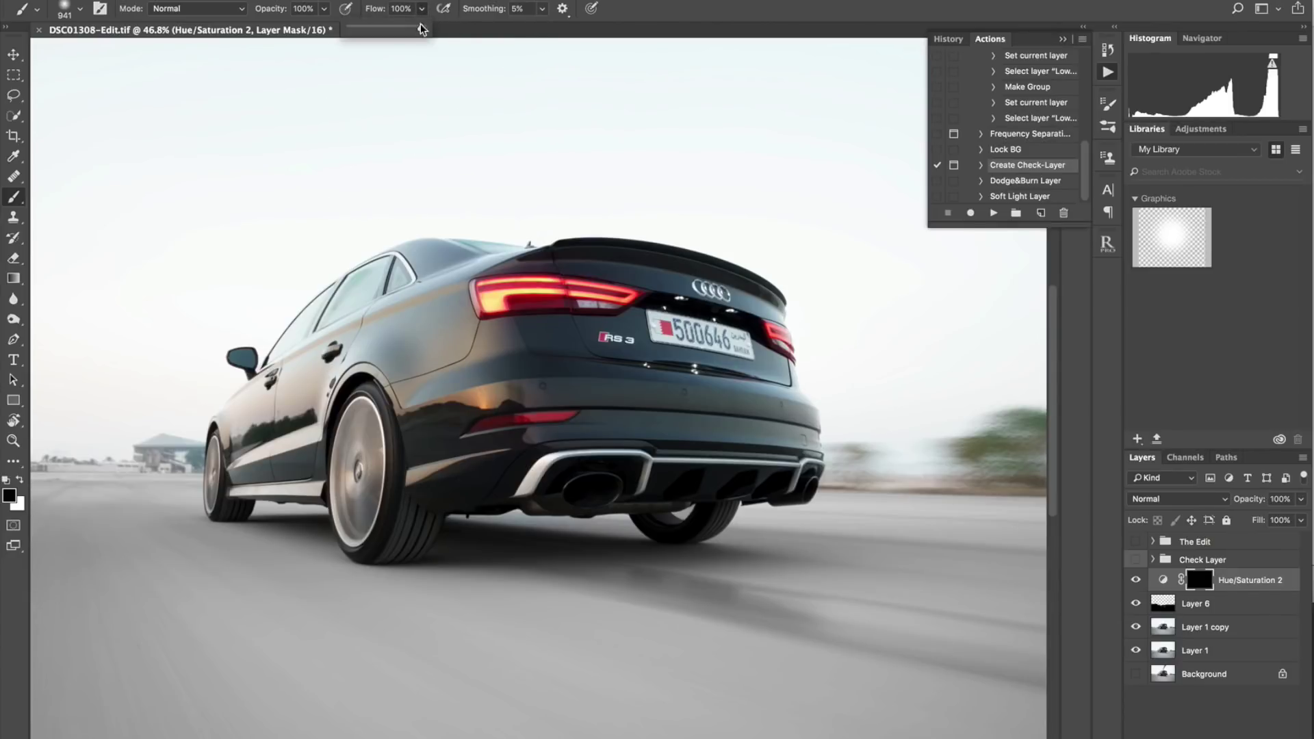
left_click_drag(421, 30, 390, 27)
left_click(674, 18)
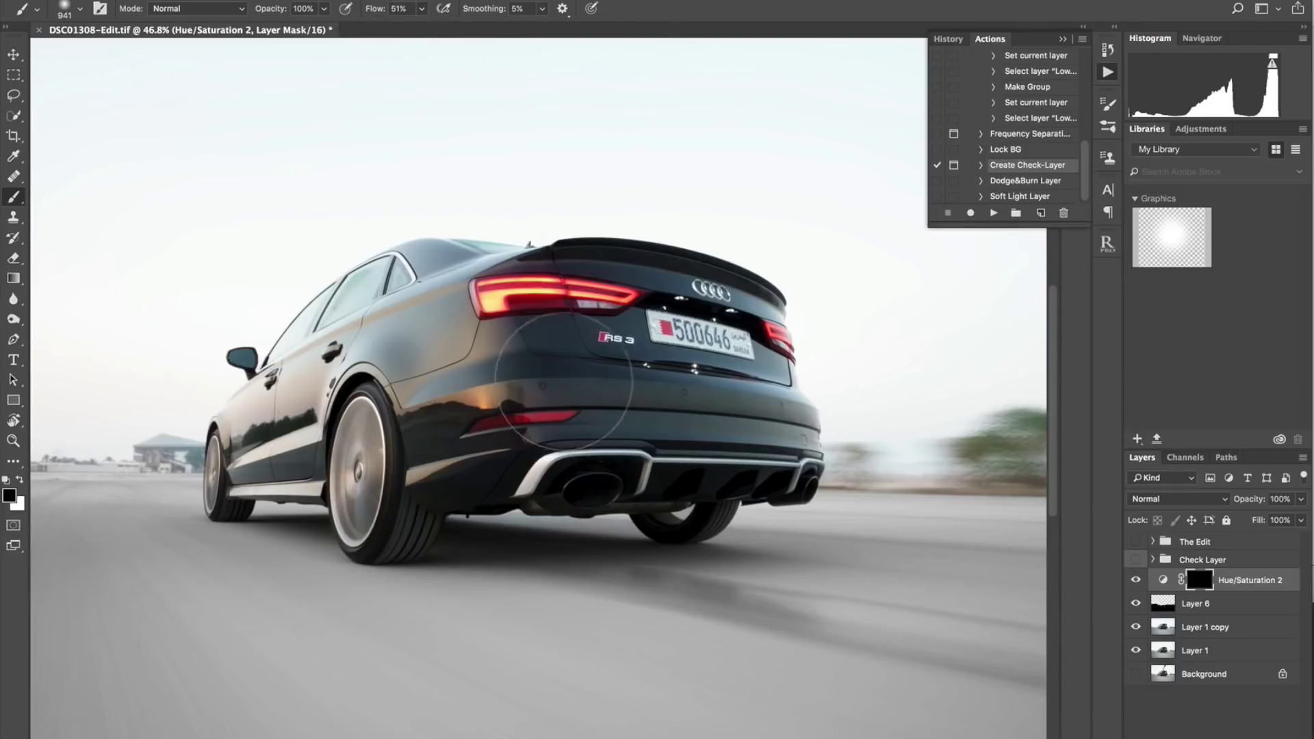
left_click_drag(613, 409, 490, 403)
key("x")
Step: Paint white over the car's bumper and body with varying brush sizes, then preview the mask
scroll(438, 459, "up", 3)
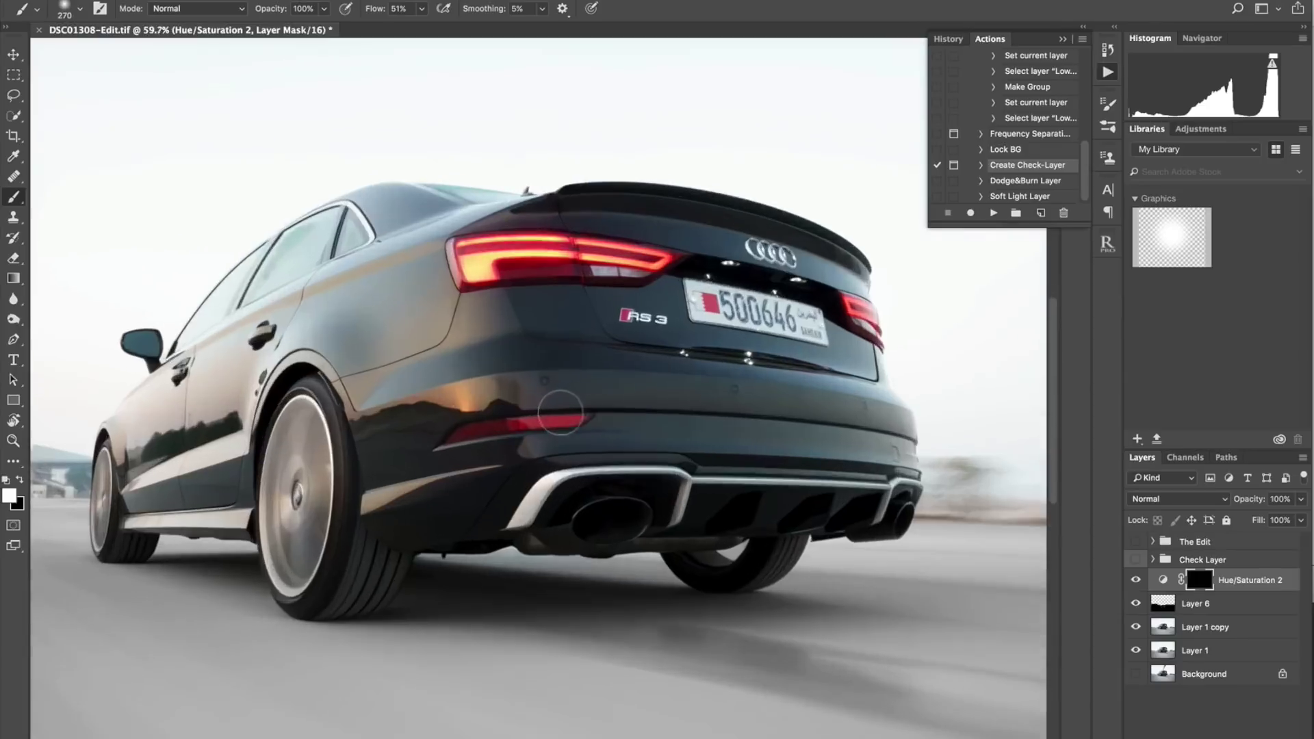
scroll(560, 417, "up", 3)
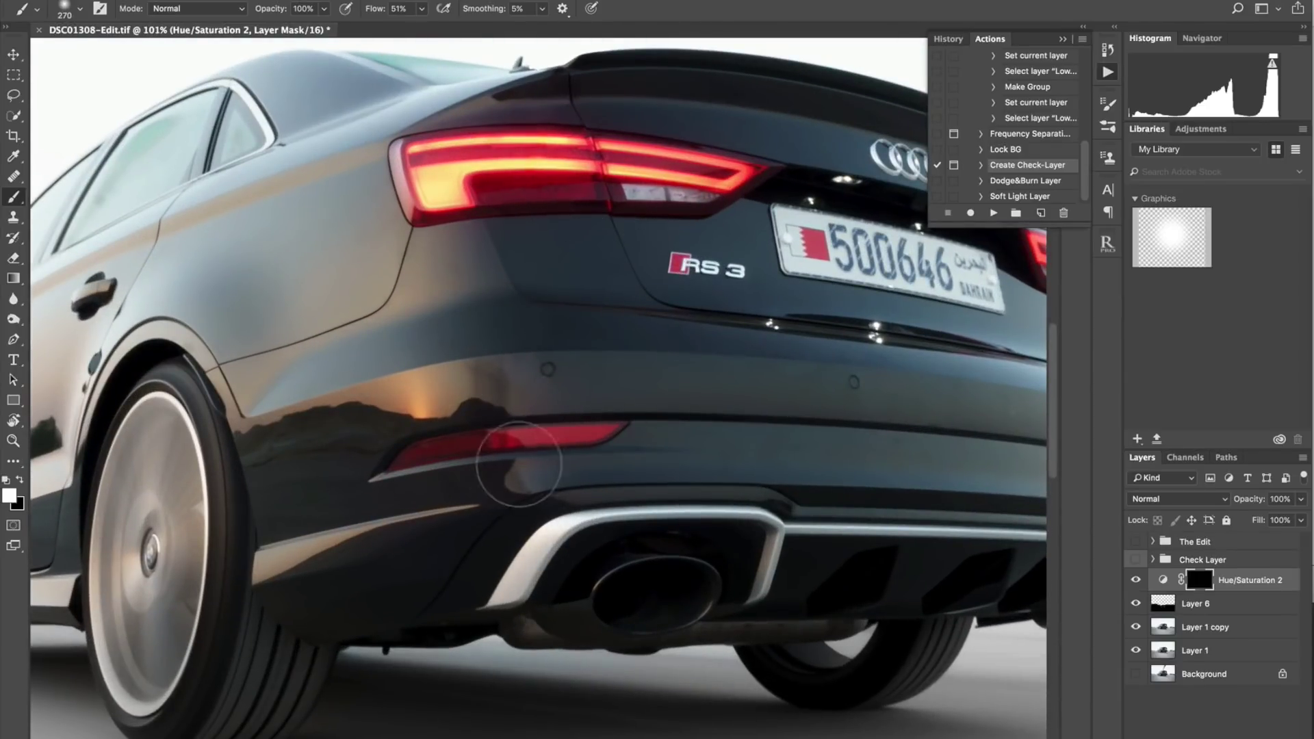
left_click_drag(412, 384, 406, 395)
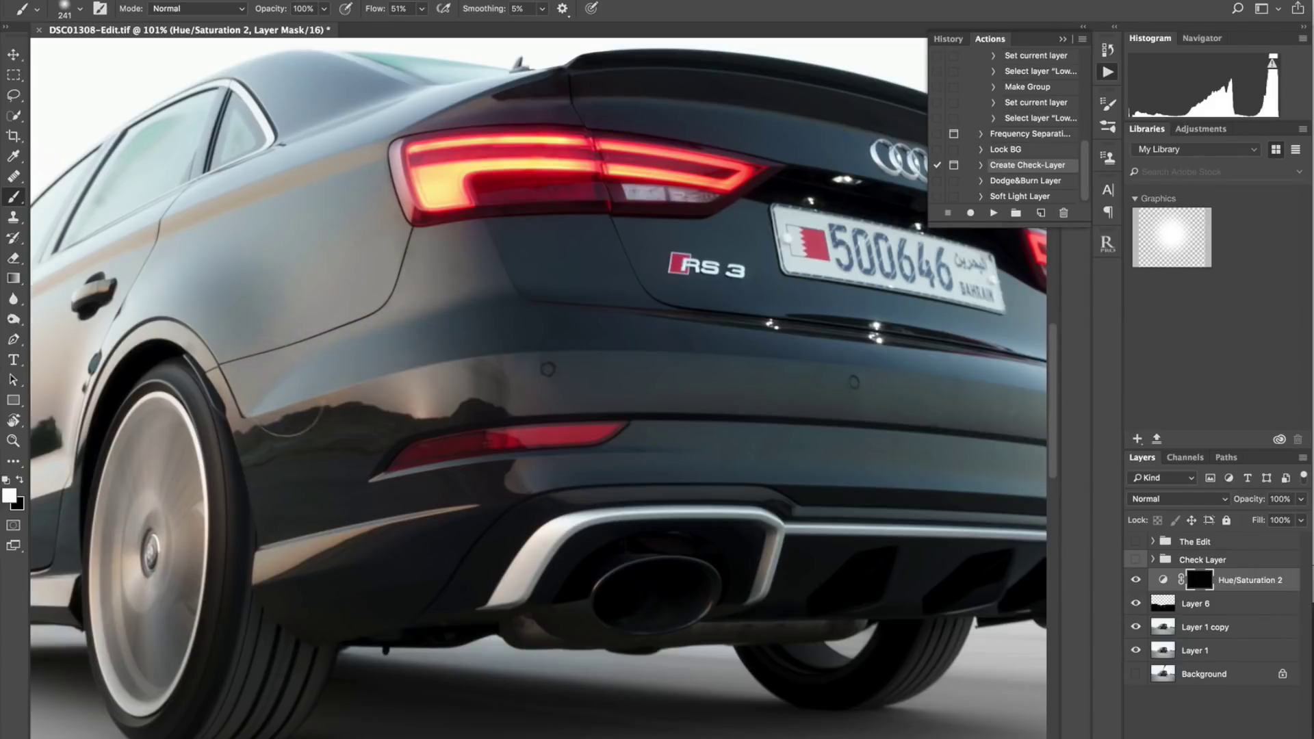
mouse_move(308, 524)
left_mouse_down()
mouse_move(298, 575)
mouse_move(425, 533)
mouse_move(397, 541)
left_mouse_up()
scroll(544, 479, "down", 2)
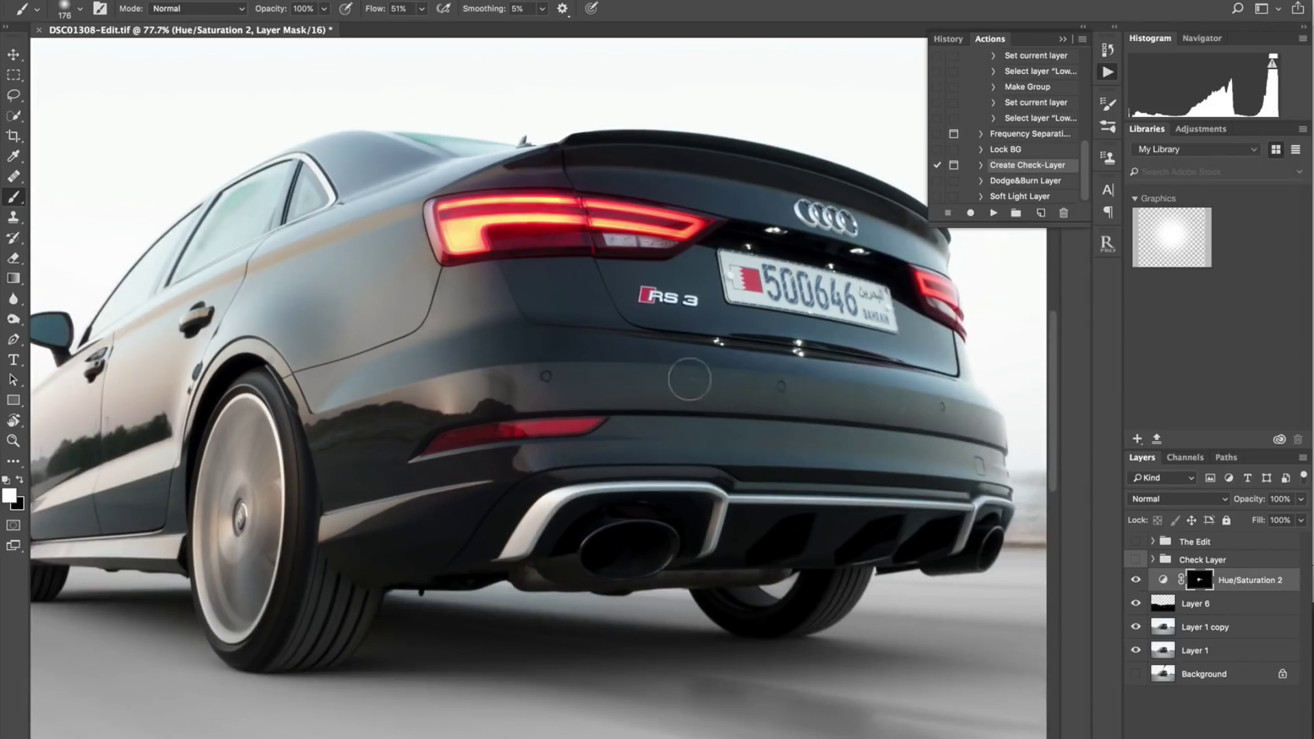
left_click_drag(624, 171, 632, 171)
left_click_drag(534, 300, 547, 300)
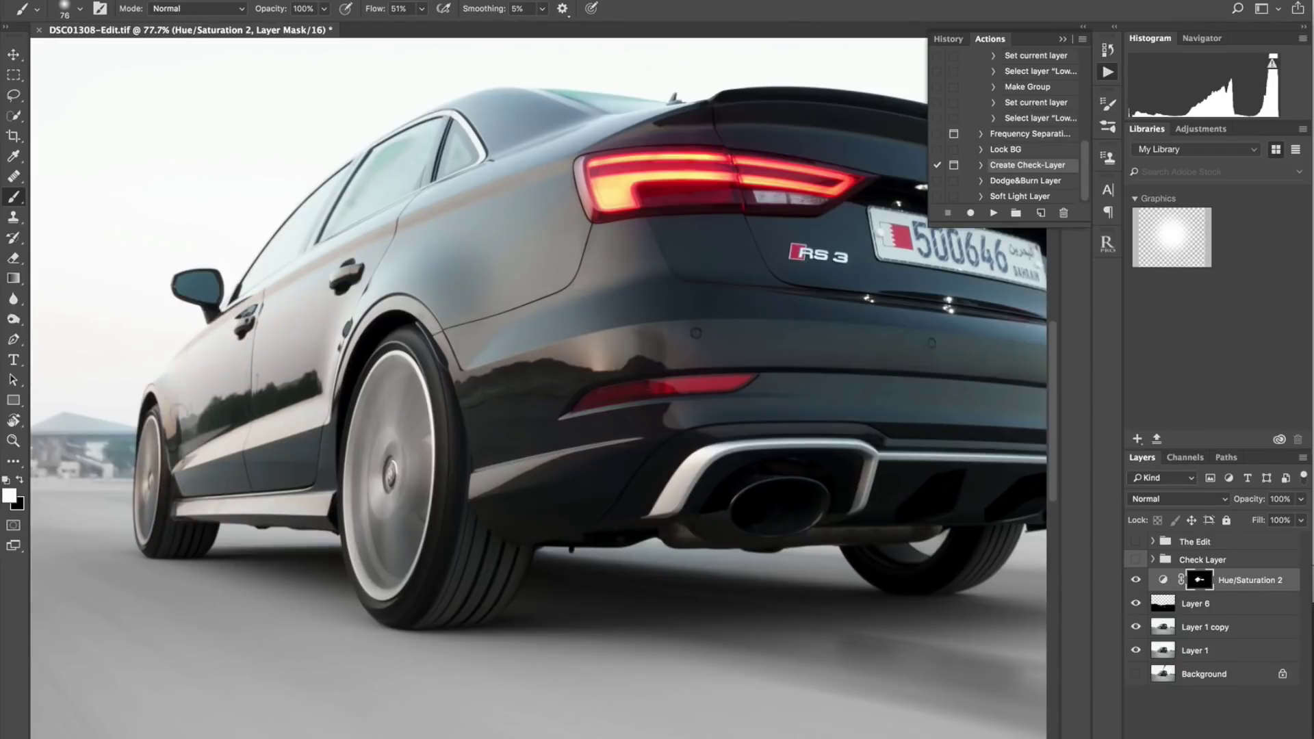
left_click_drag(387, 455, 397, 455)
left_click_drag(318, 337, 287, 337)
scroll(676, 446, "right", 5)
key("backslash")
key("backslash")
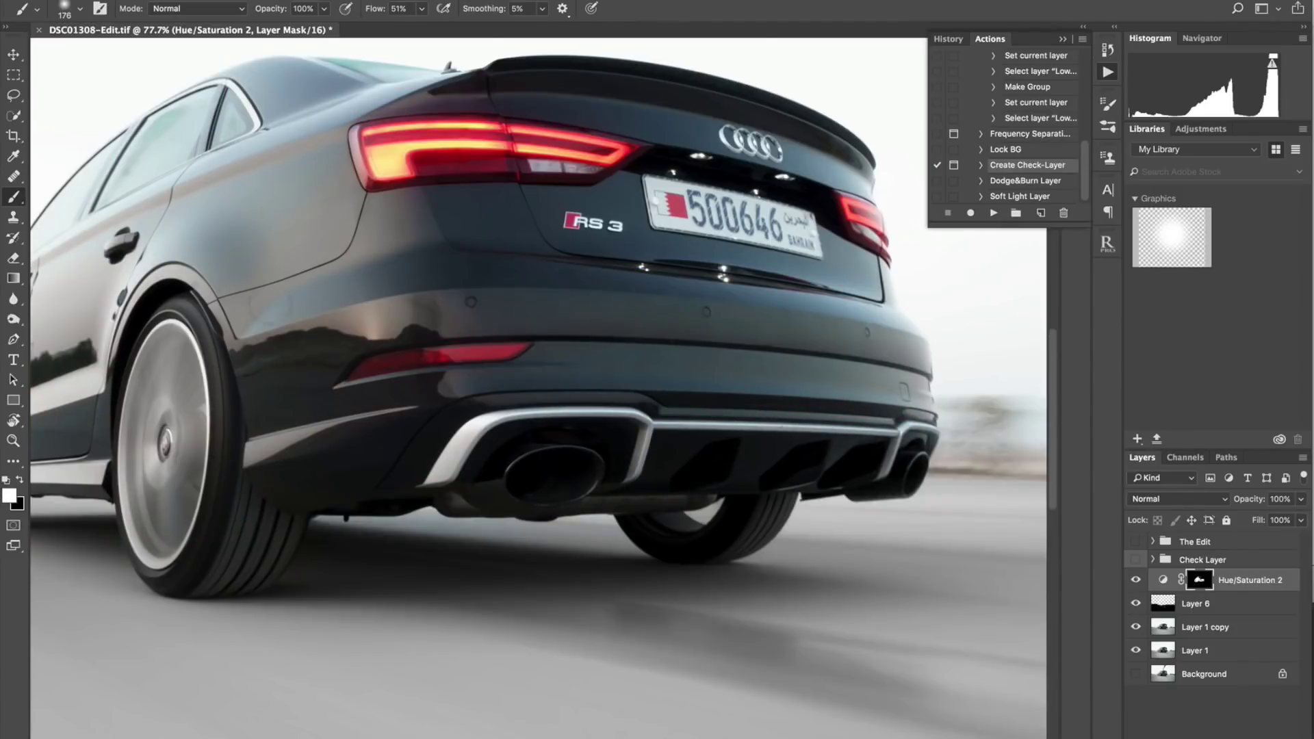
scroll(713, 538, "down", 4)
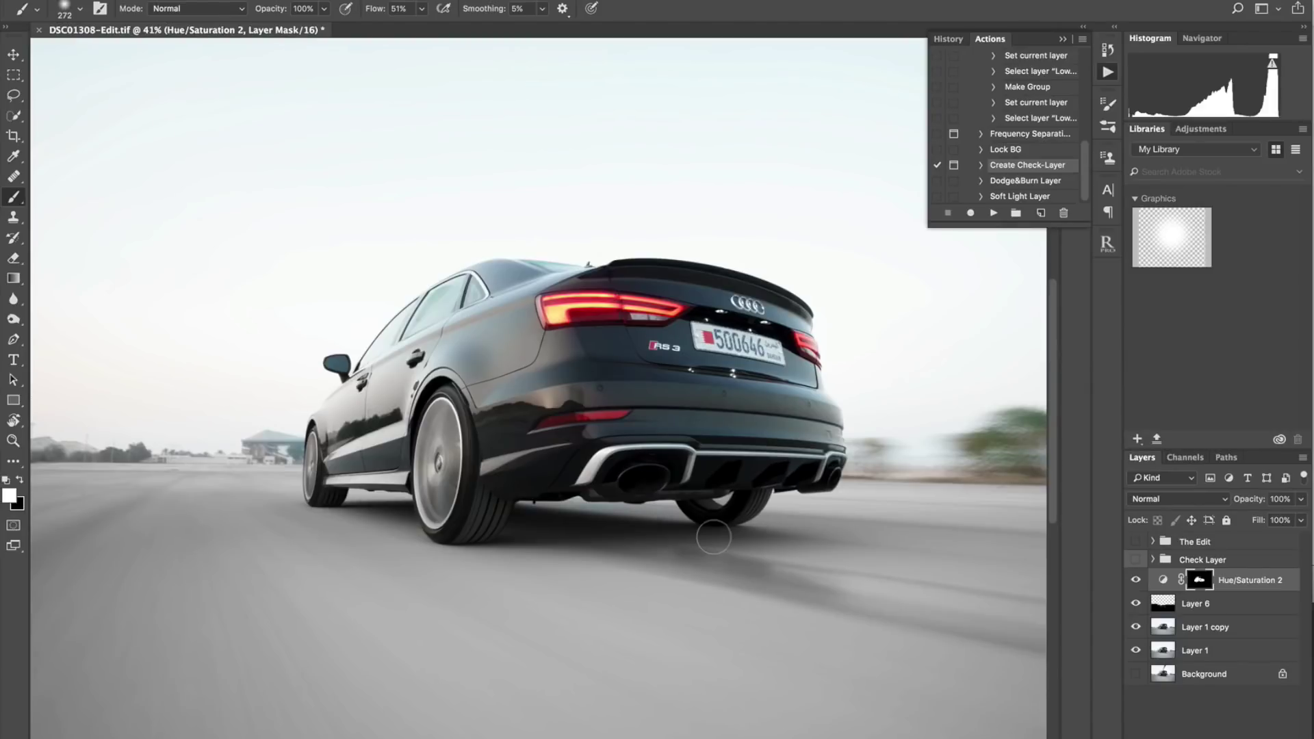
Step: Stamp visible layers into Layer 7 with Ctrl+Alt+Shift+E, then open Filter > Nik Collection
scroll(713, 538, "down", 1)
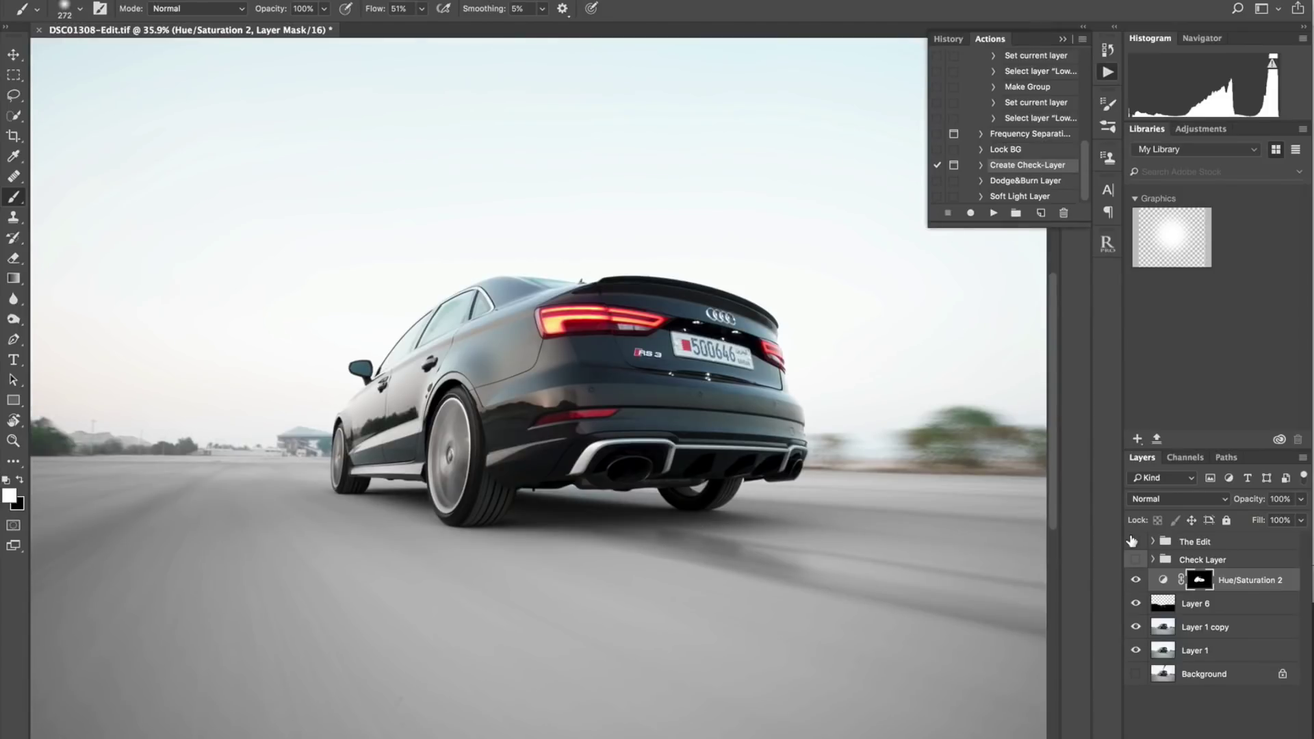
key("ctrl+alt+shift+e")
key("d")
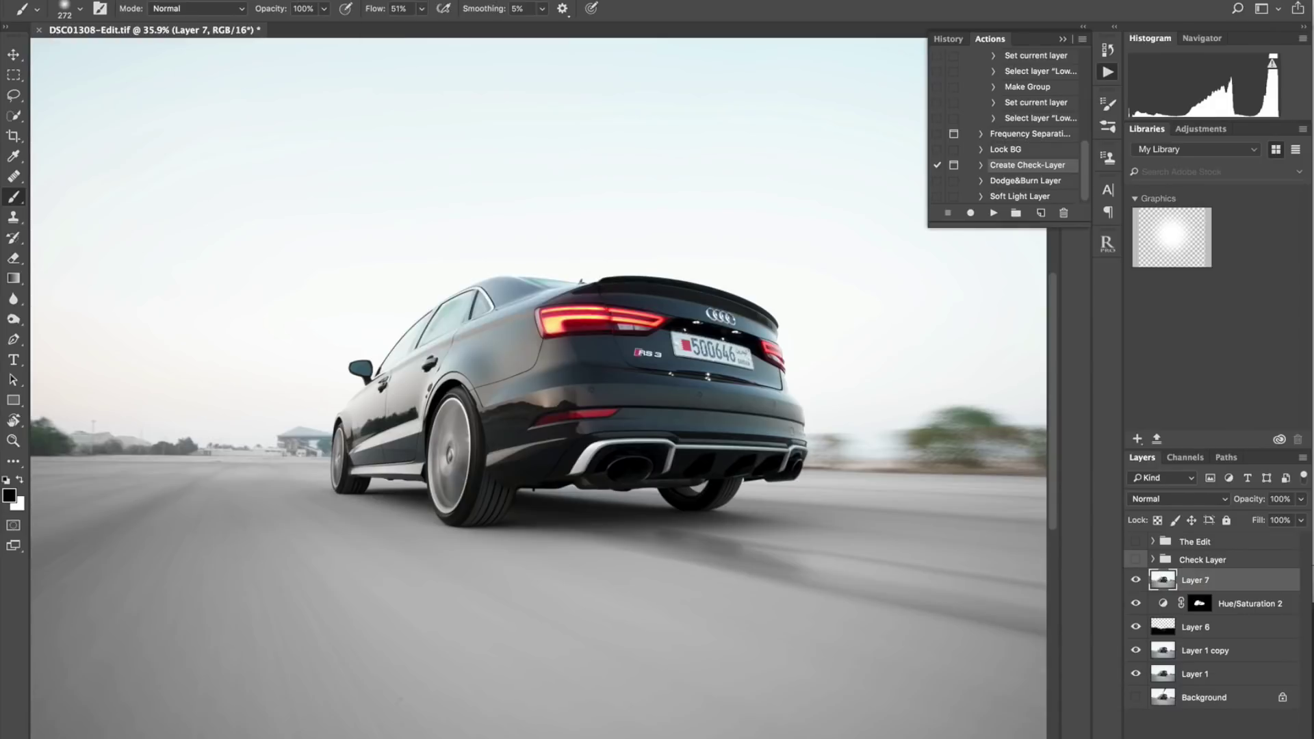
left_click(426, 1)
mouse_move(438, 315)
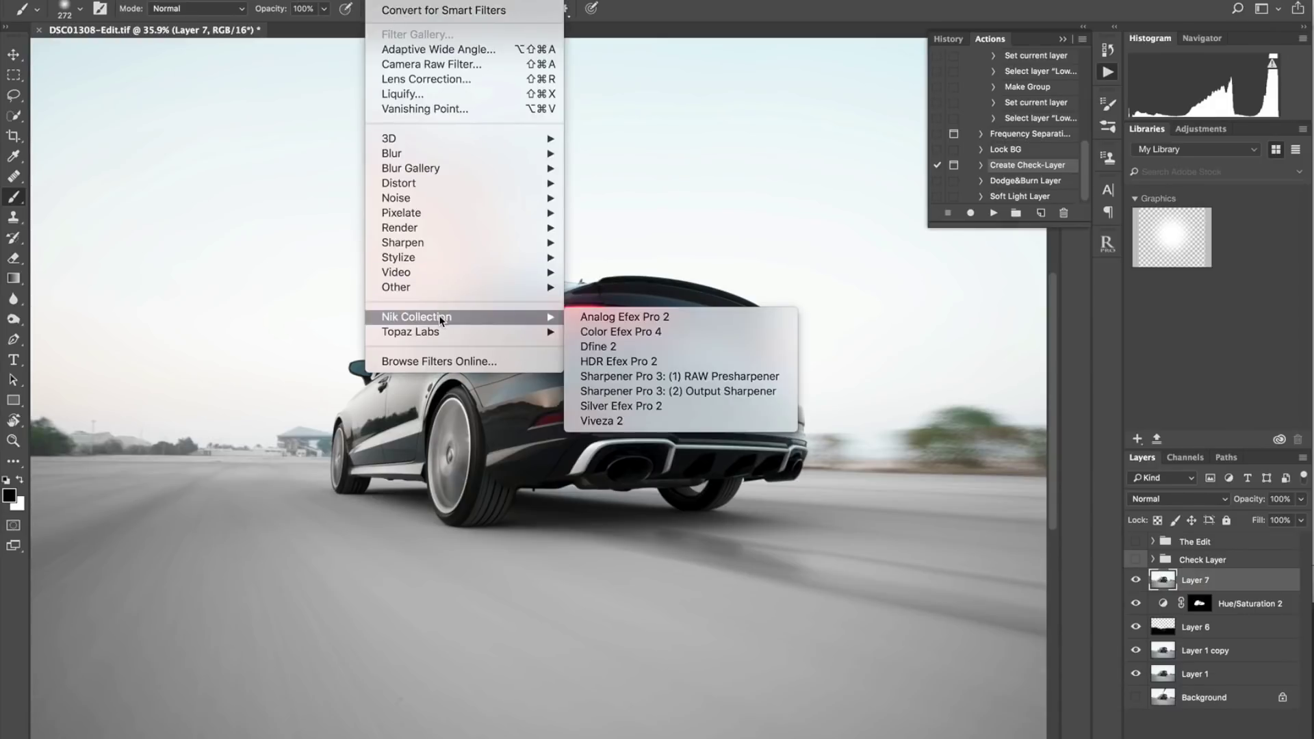
Step: Apply Color Efex Pro 4 Pro Contrast: color cast 28%, contrast 17%, dynamic contrast 28%
left_click(614, 333)
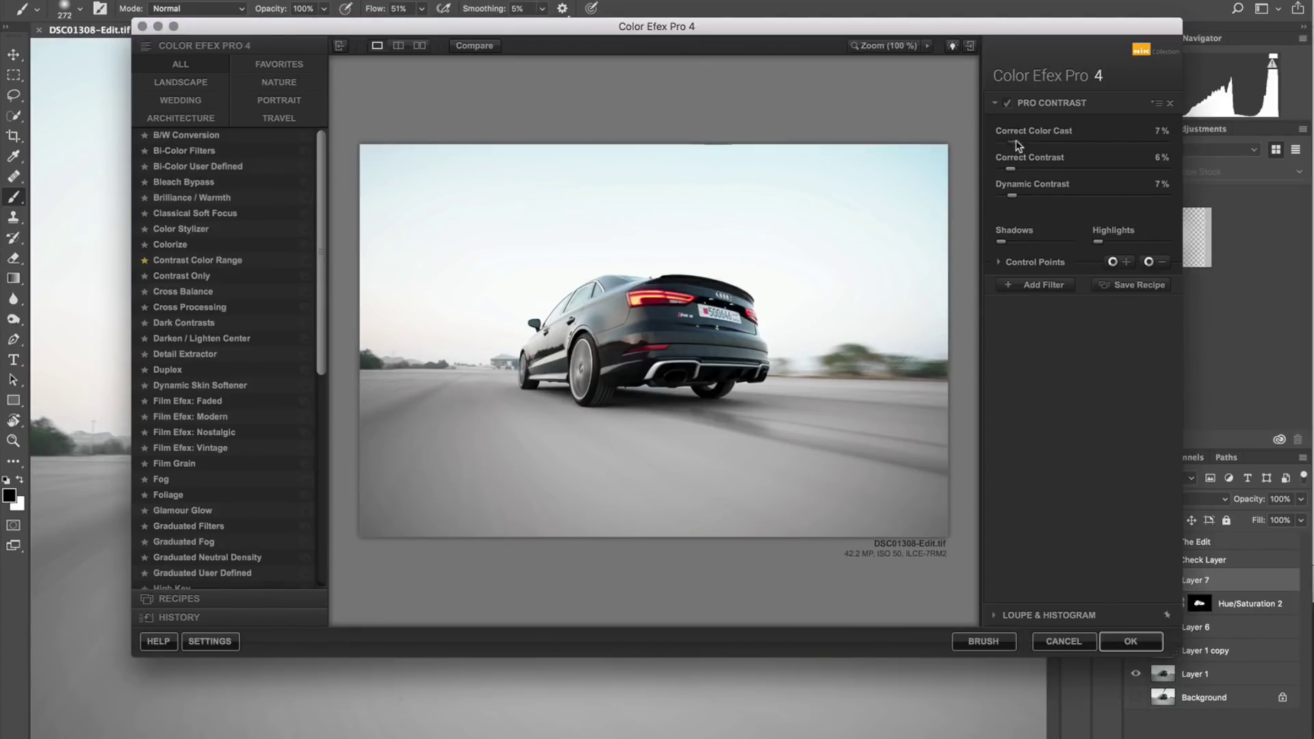
mouse_move(1019, 145)
left_mouse_down()
mouse_move(1089, 155)
mouse_move(1007, 159)
left_mouse_up()
left_click(1076, 146)
left_click(1047, 142)
left_click_drag(1012, 168, 1049, 168)
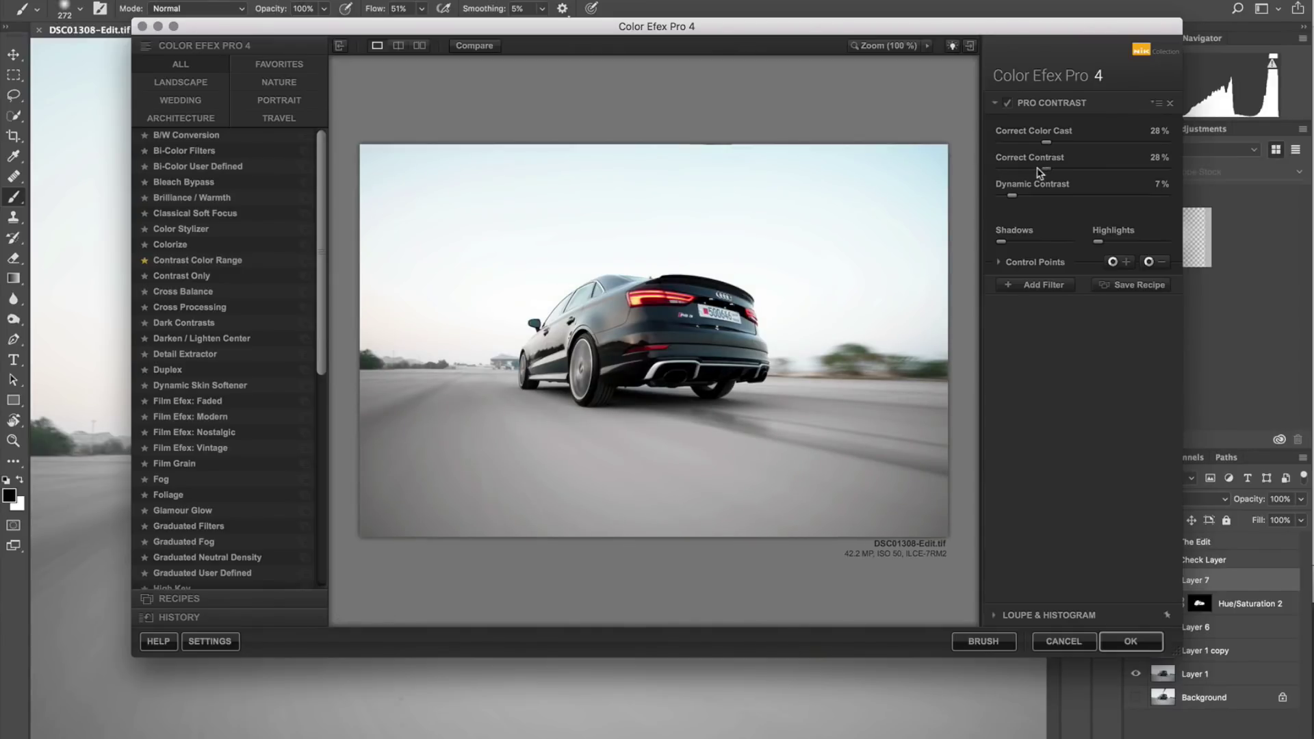
left_click(1028, 168)
left_click_drag(1050, 196, 1063, 196)
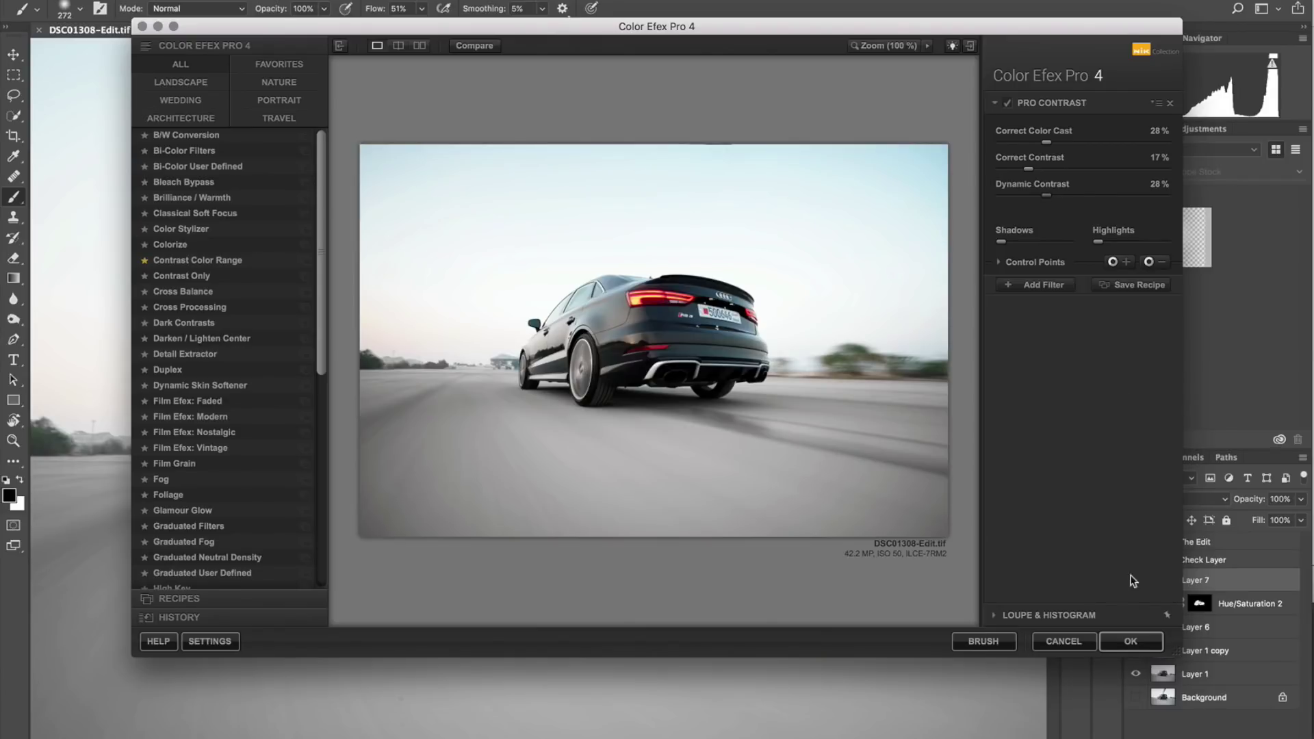
left_click(1131, 642)
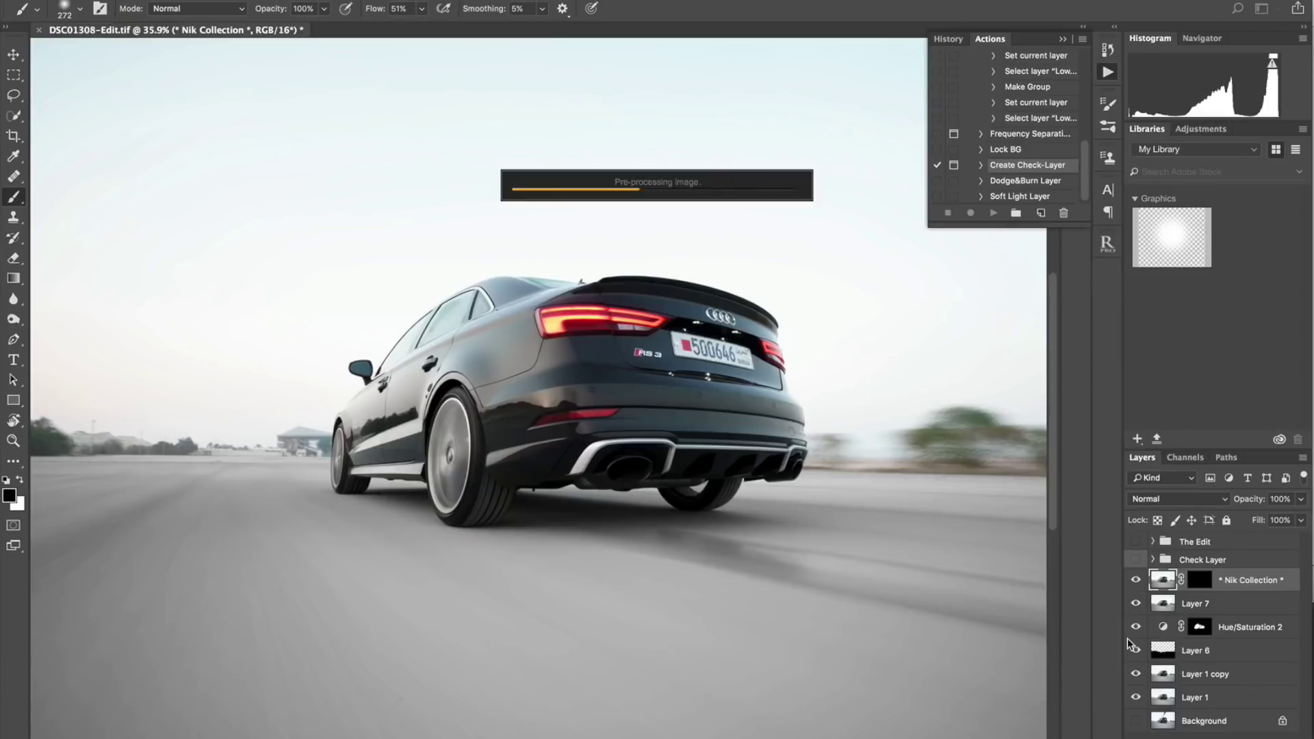
left_click(1137, 580)
left_click(1138, 580)
left_click(1138, 581)
left_click(1137, 580)
left_click(1139, 581)
left_click(1138, 581)
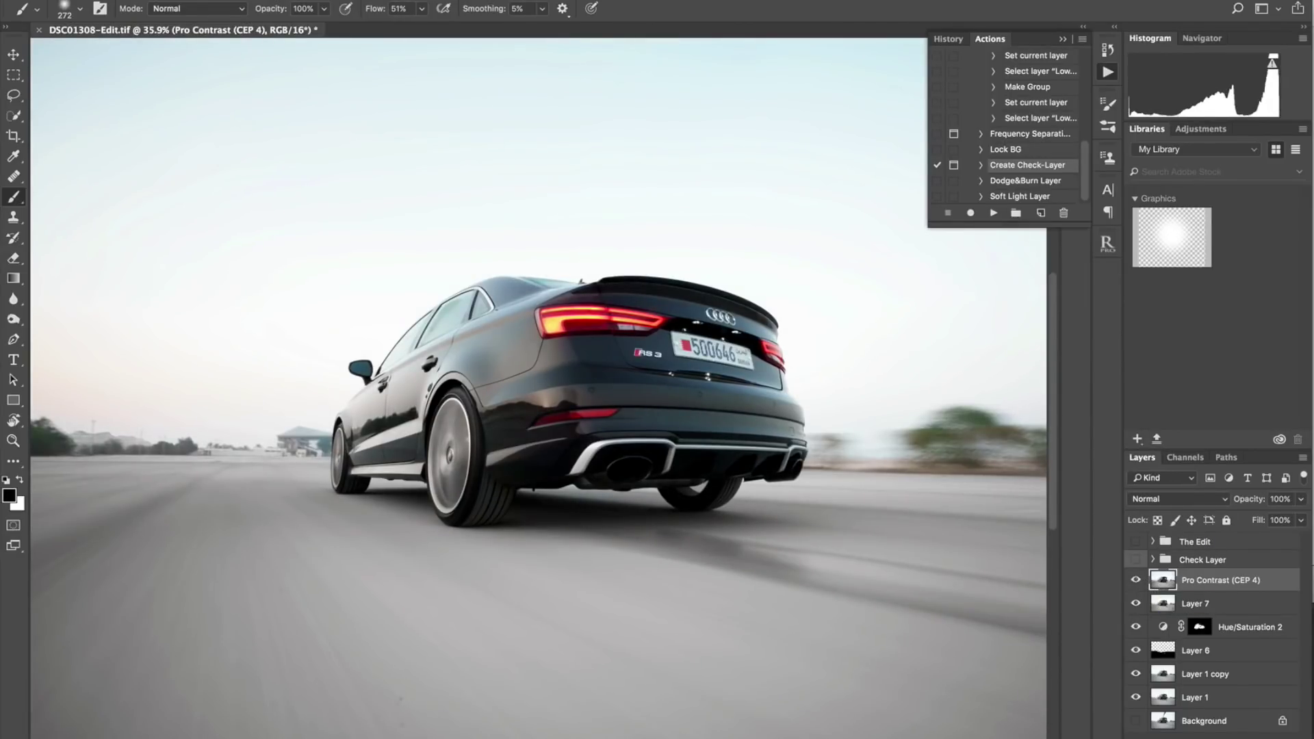
left_click(383, 0)
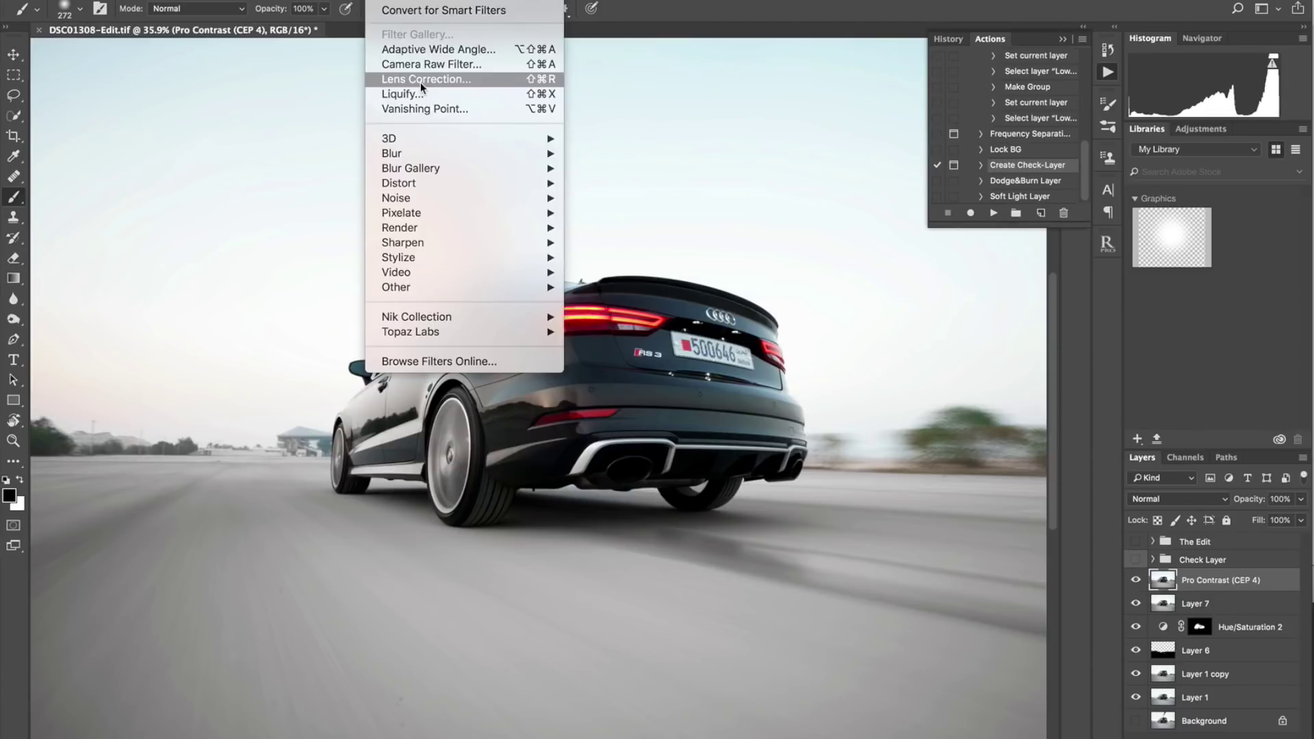
Step: Open the Camera Raw filter and set Highlights to +19 and Whites to +32
left_click(426, 63)
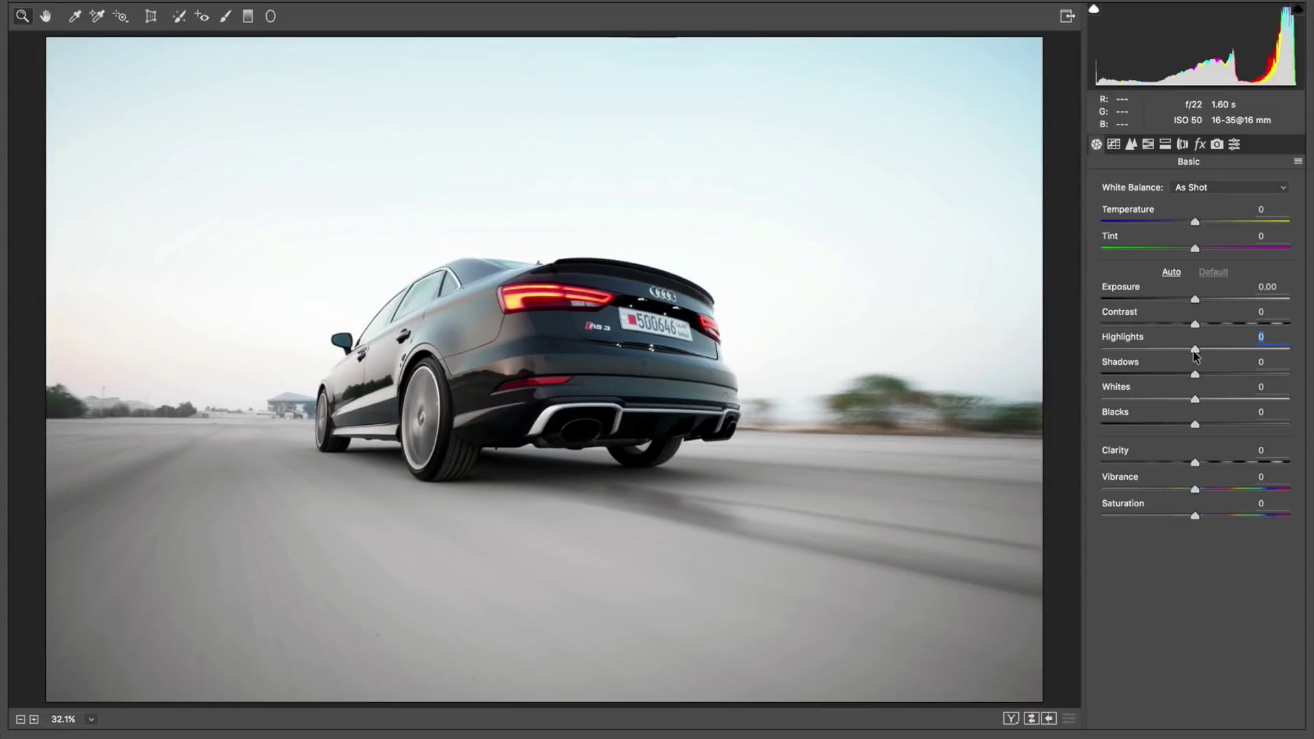
left_click_drag(1195, 352, 1214, 348)
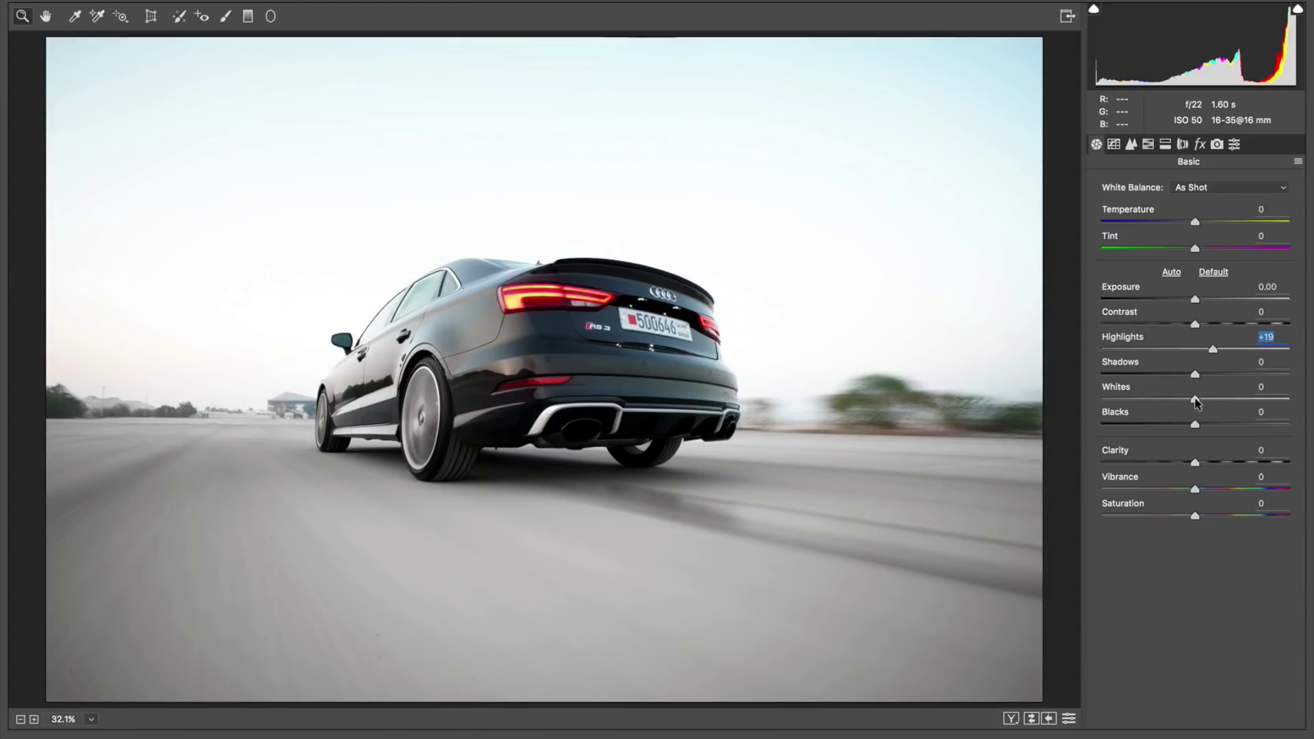
left_click_drag(1197, 401, 1225, 404)
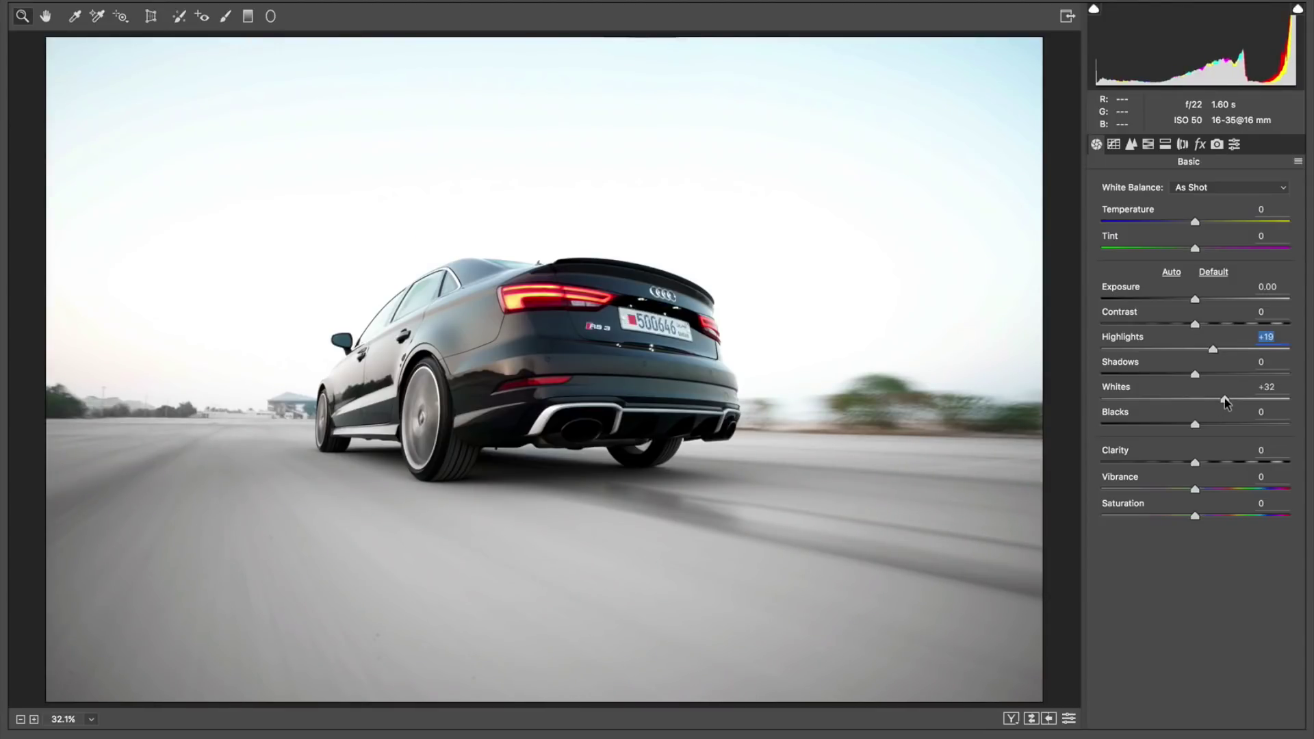
Step: Draw a top-down graduated filter over the sky (Shadows +2, Exposure -0.05, Saturation -76), ending just above the taillights
left_click(1226, 403)
left_click(248, 16)
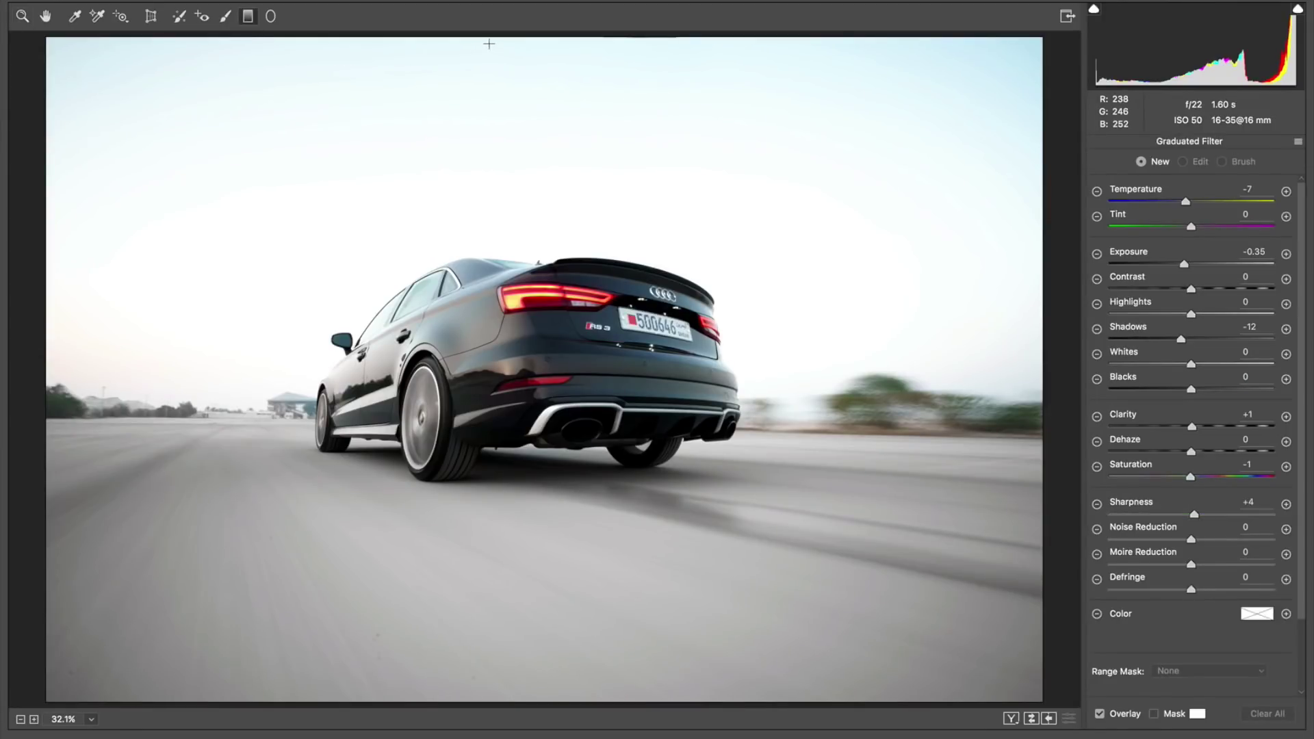
left_click_drag(491, 41, 491, 309)
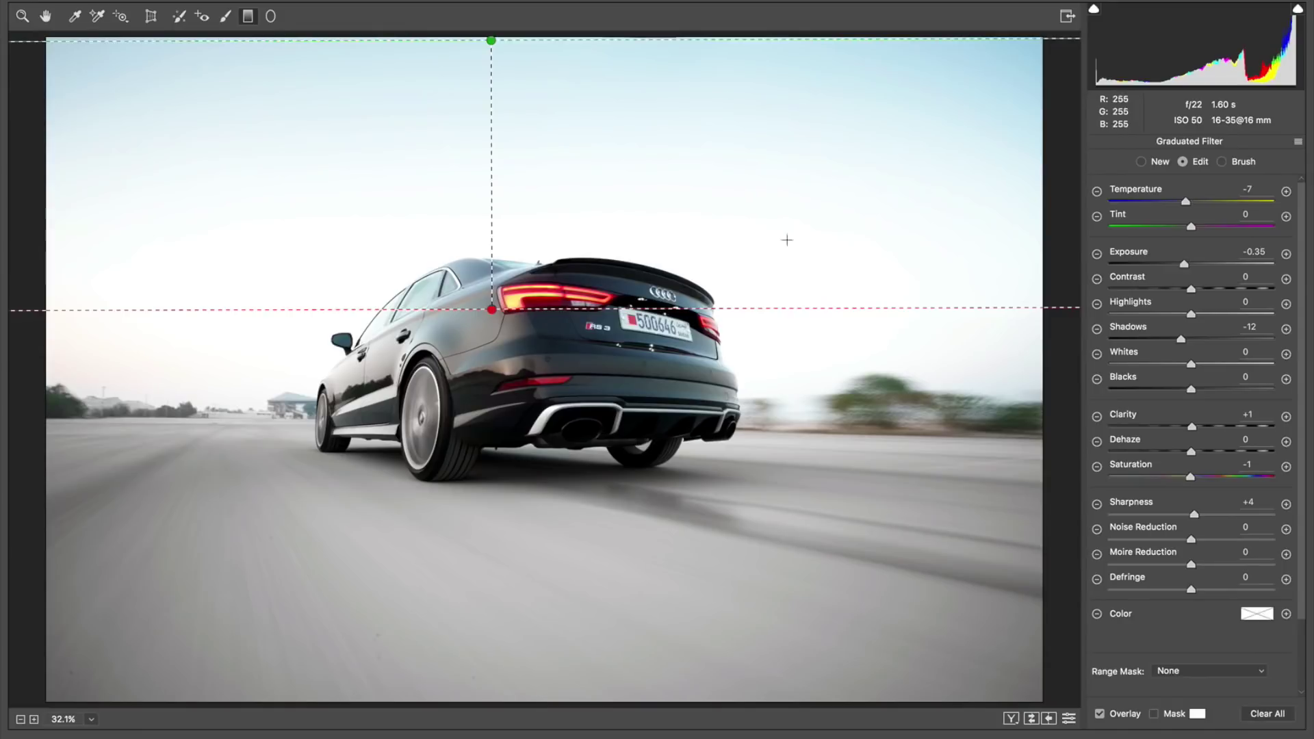
left_click_drag(1191, 338, 1193, 340)
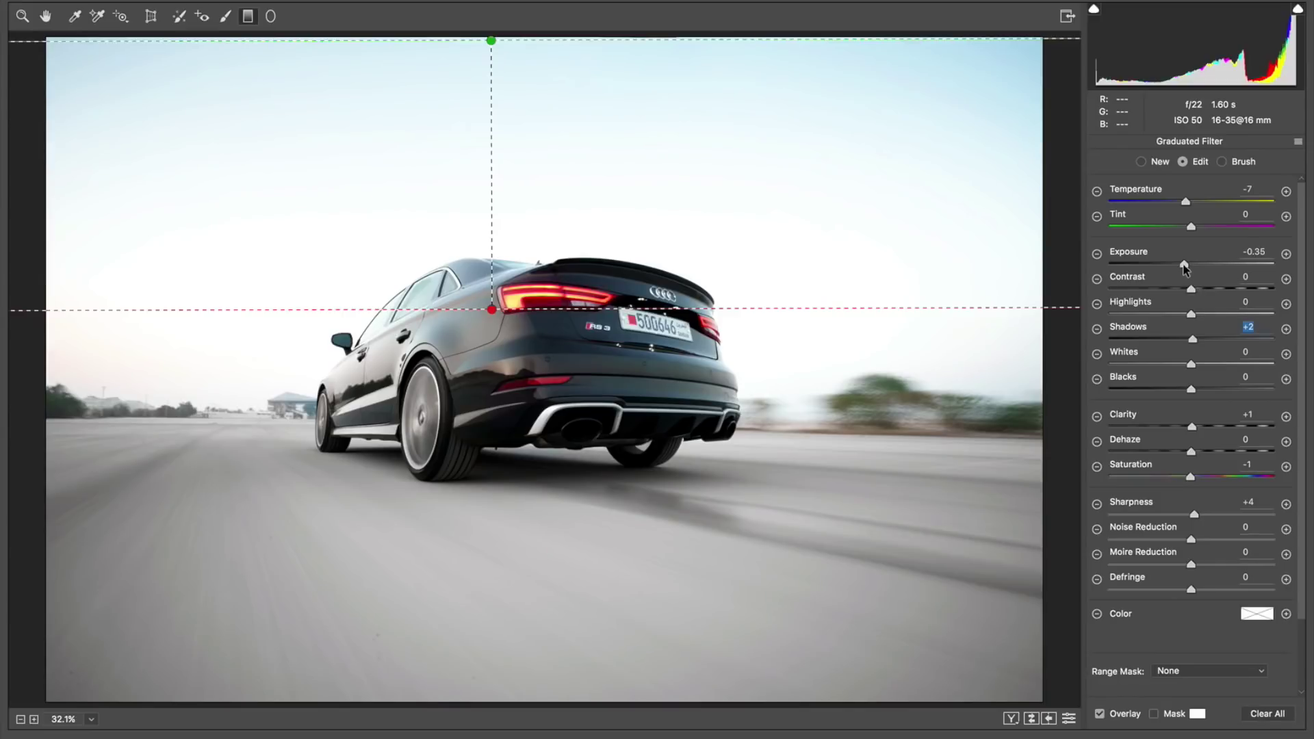
left_click_drag(1186, 267, 1190, 268)
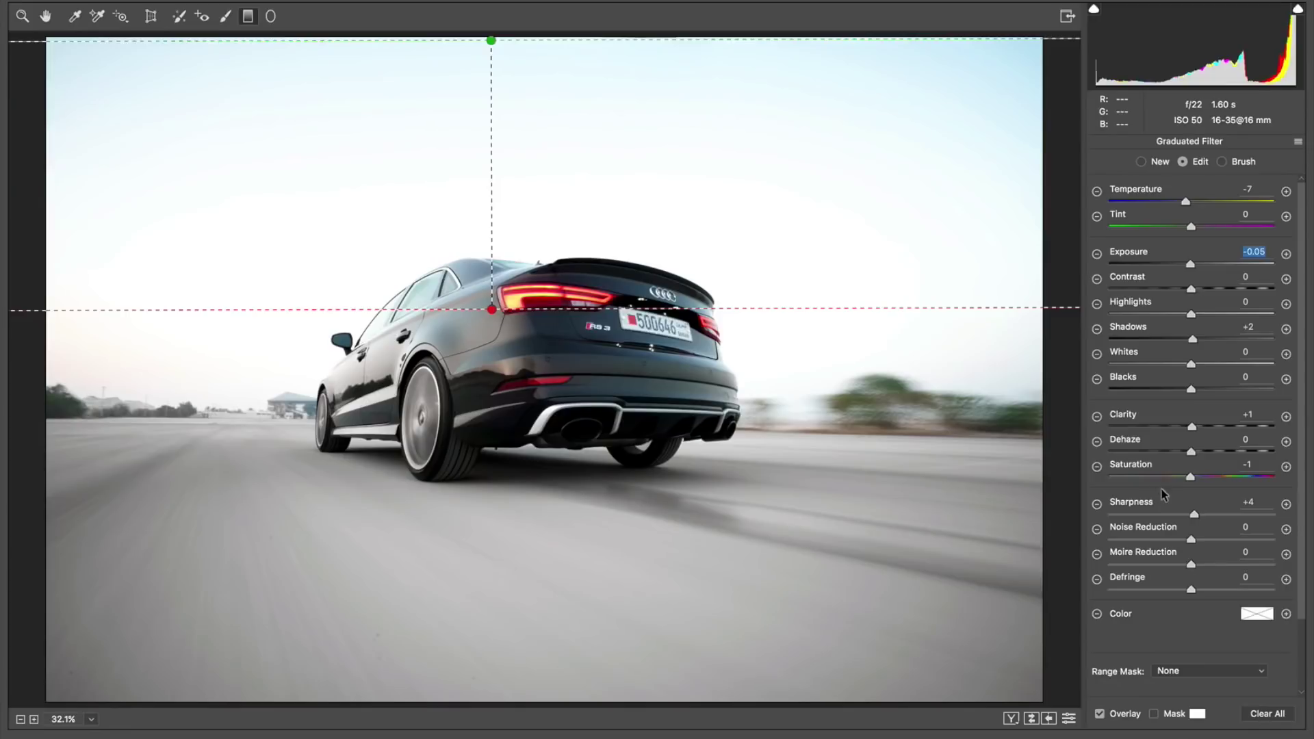
left_click_drag(1166, 478, 1128, 477)
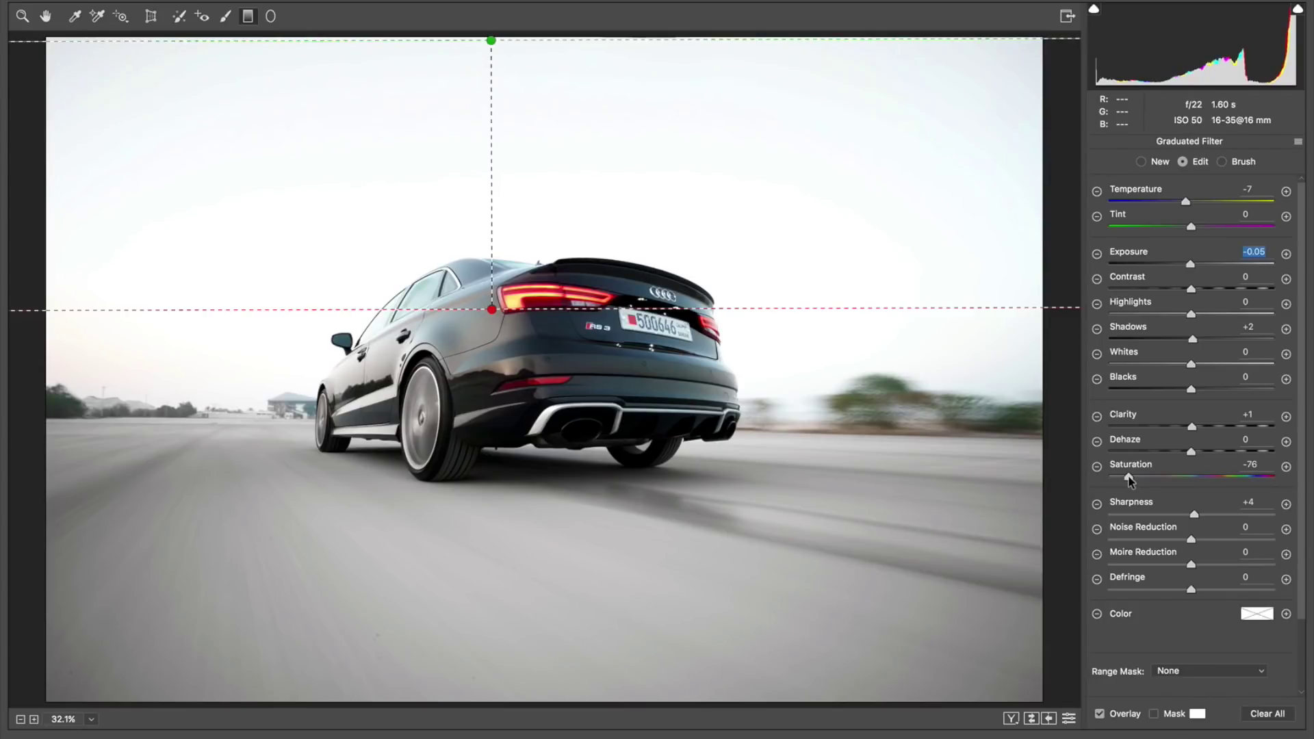
left_click(1129, 479)
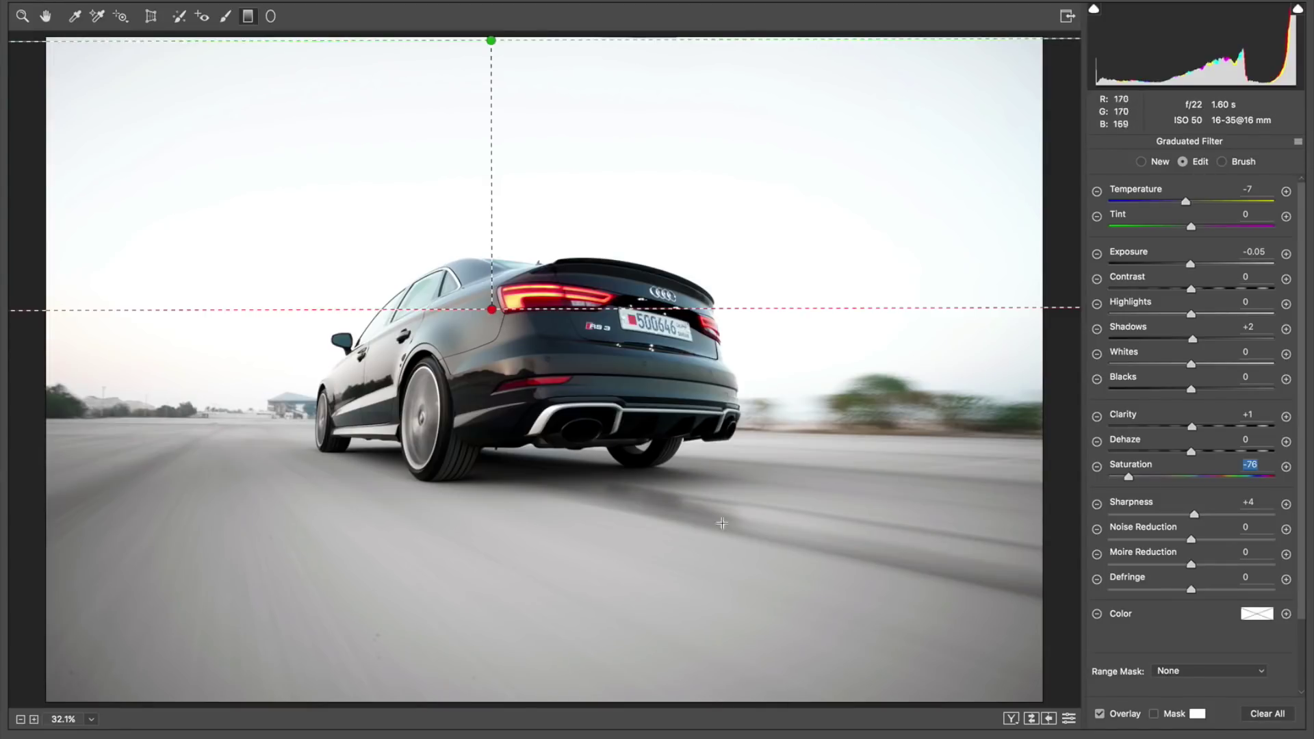
left_click(493, 309)
left_click_drag(493, 312, 494, 270)
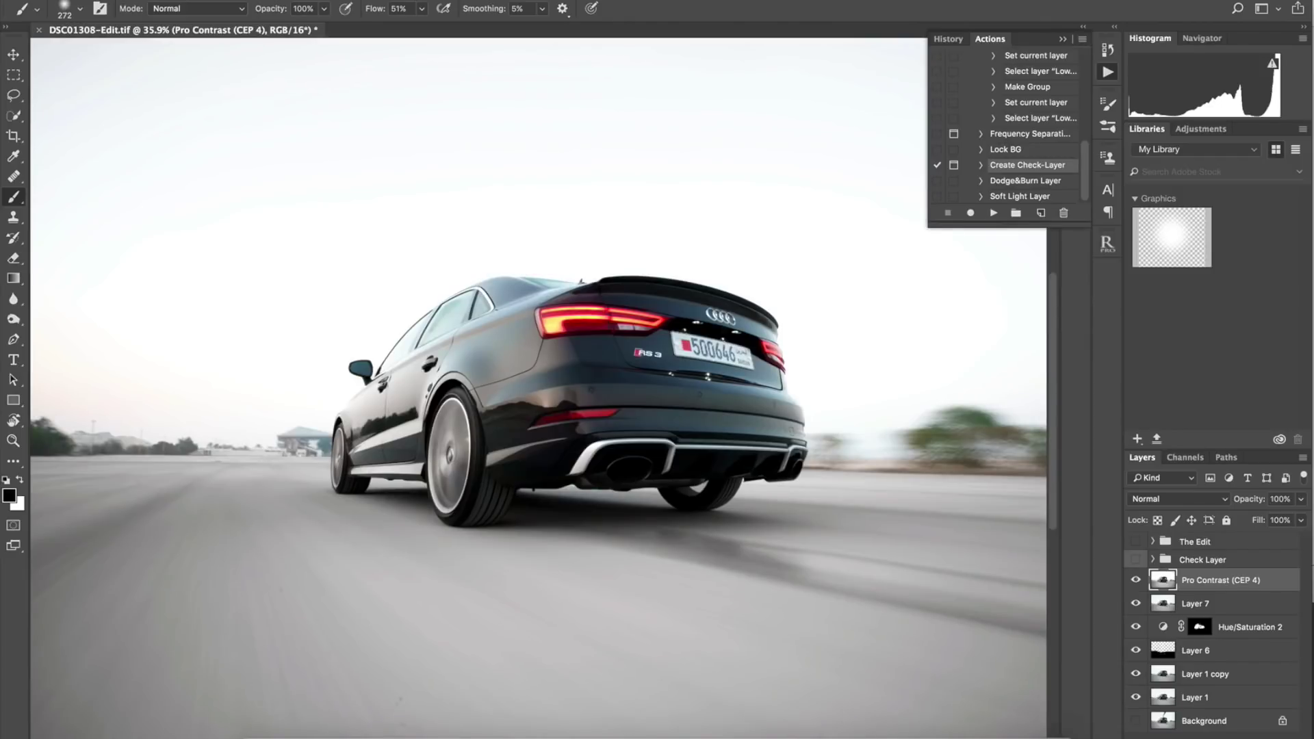
Step: Create Layer 8 filled with 50% gray and set its blend mode to Overlay
key("ctrl+shift+alt+n")
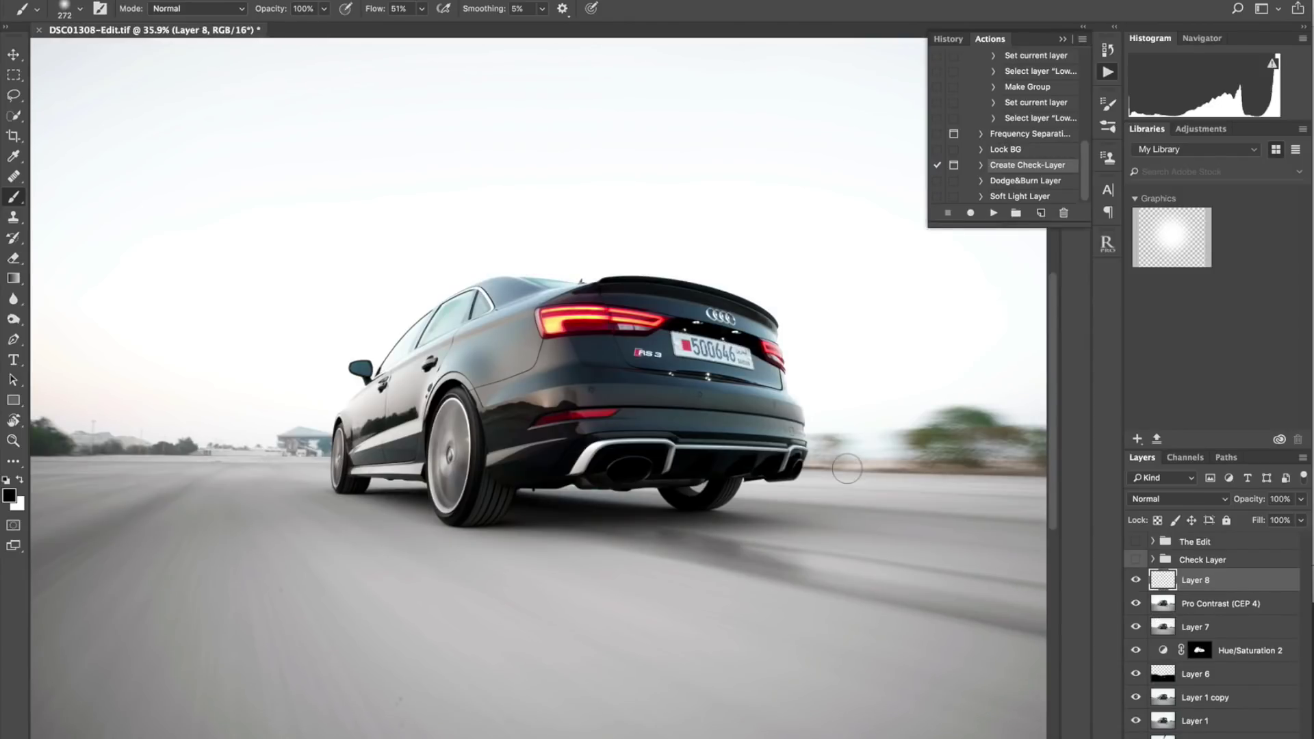
key("m")
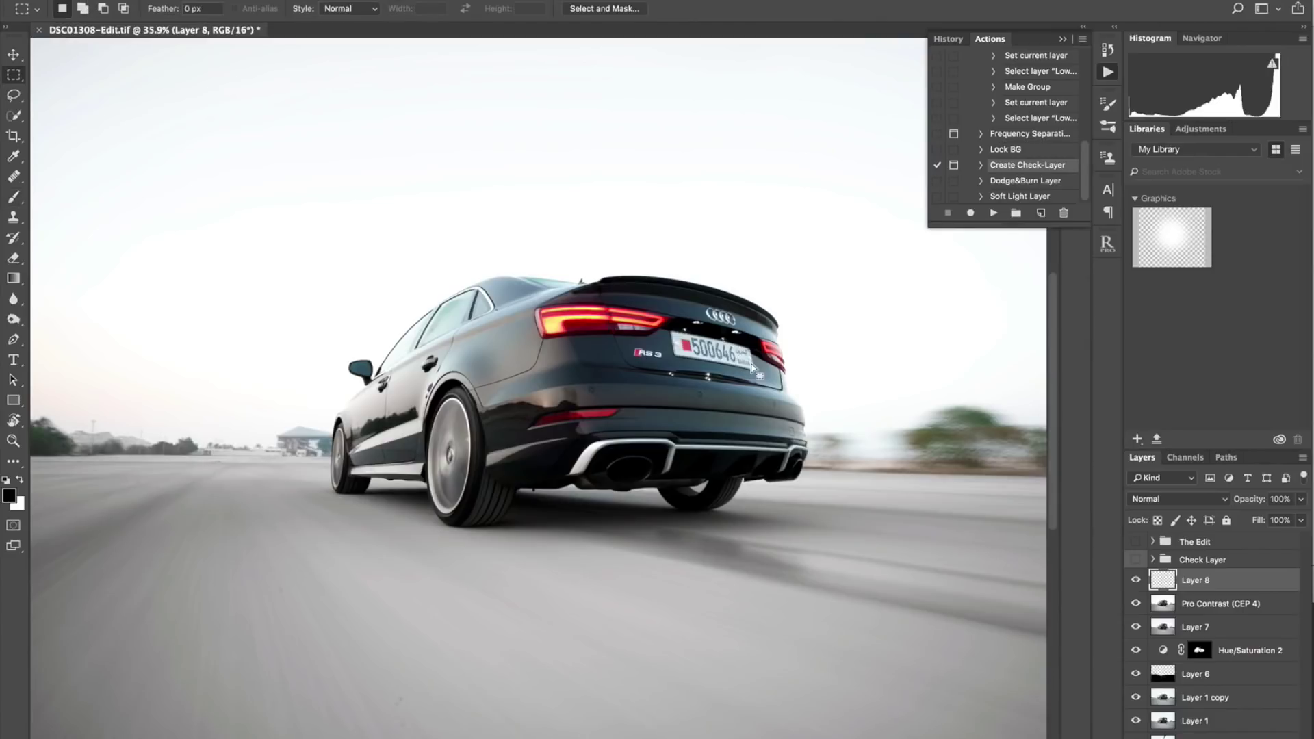
right_click(710, 288)
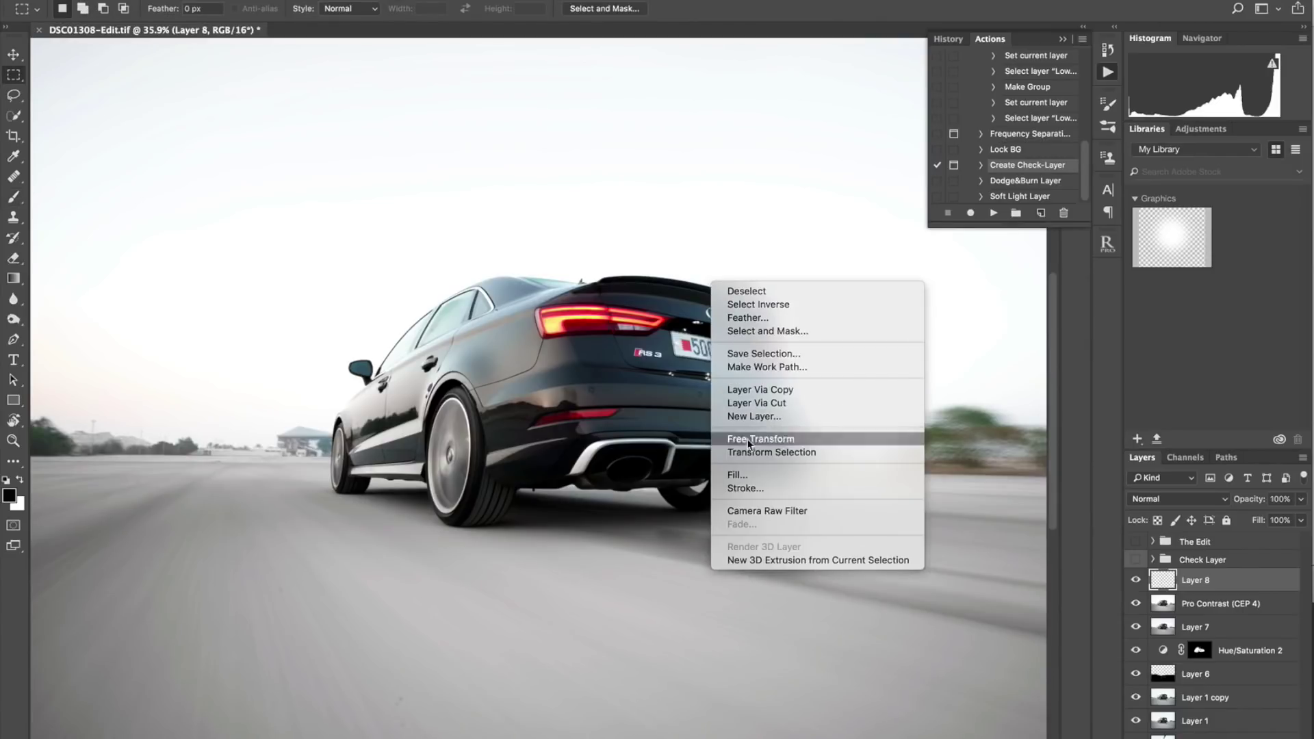
left_click(753, 474)
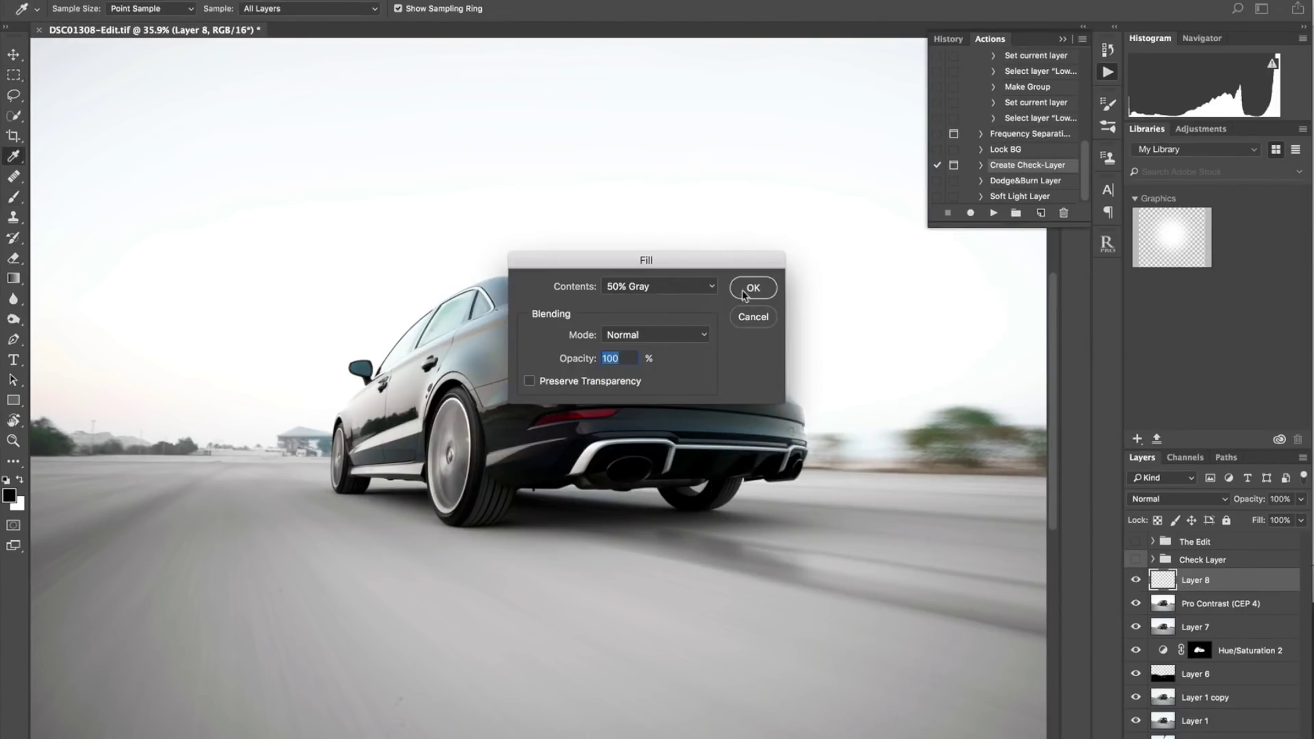
left_click(751, 288)
left_click(1209, 501)
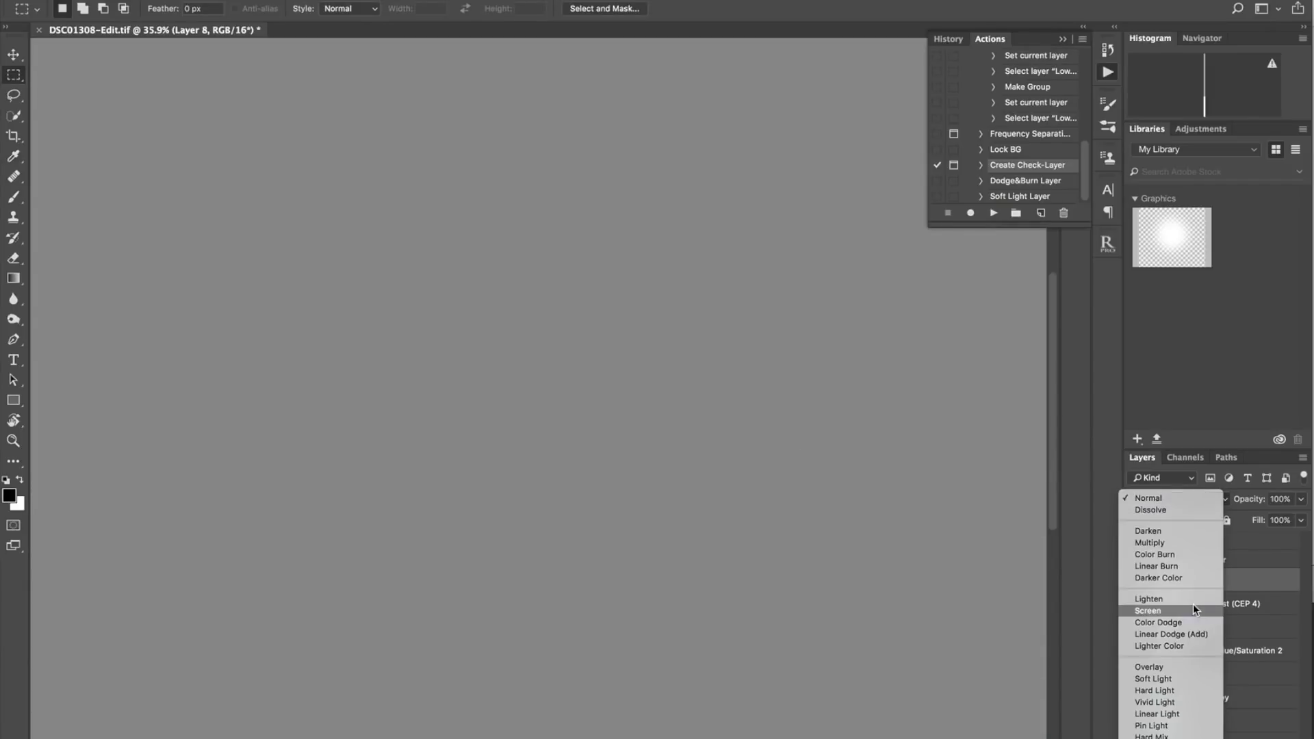
left_click(1181, 667)
key("ctrl+plus")
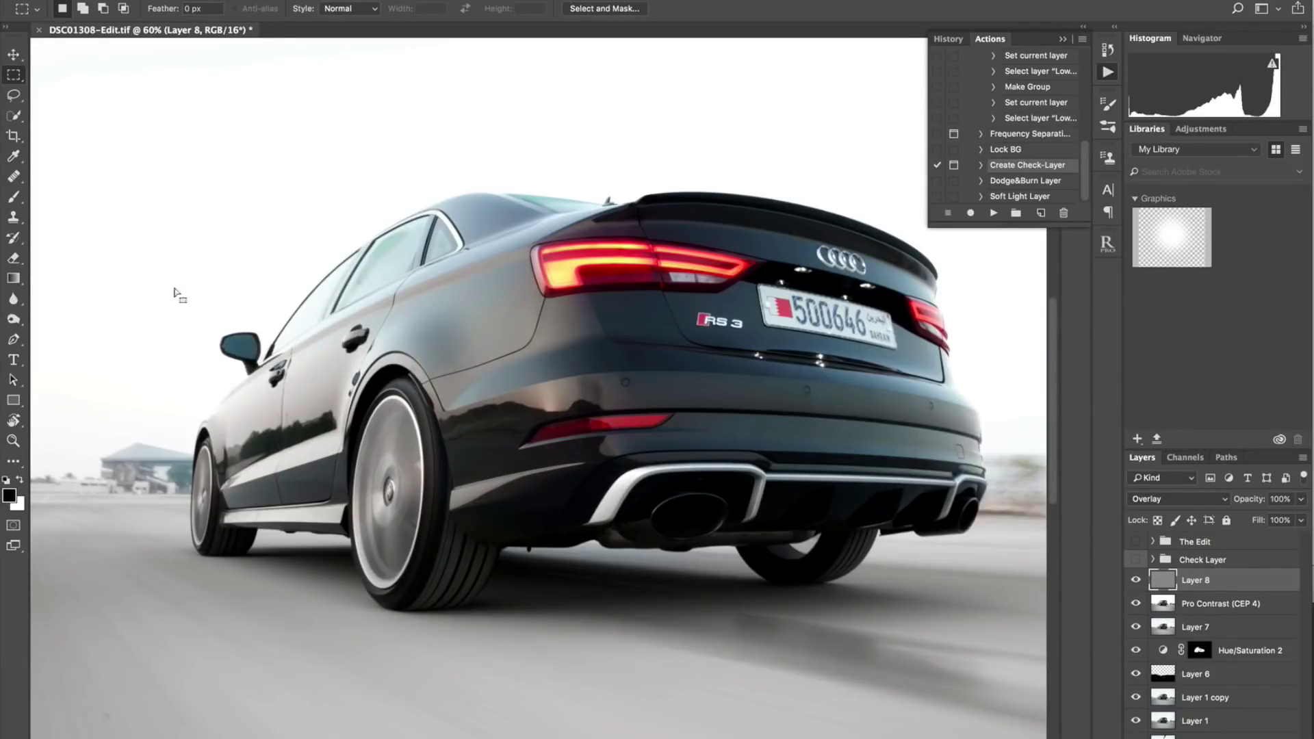
Step: Set up a white brush at 3% flow, sized down to 63
key("b")
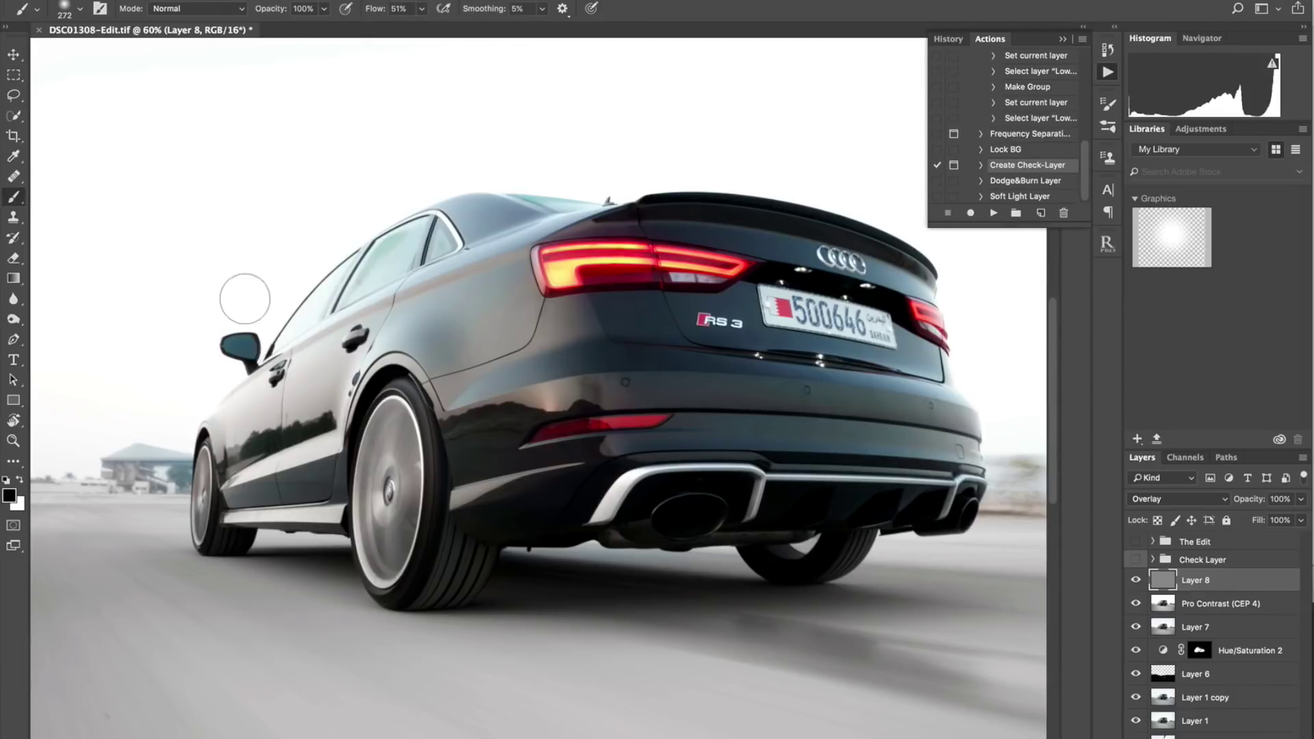
left_click(422, 9)
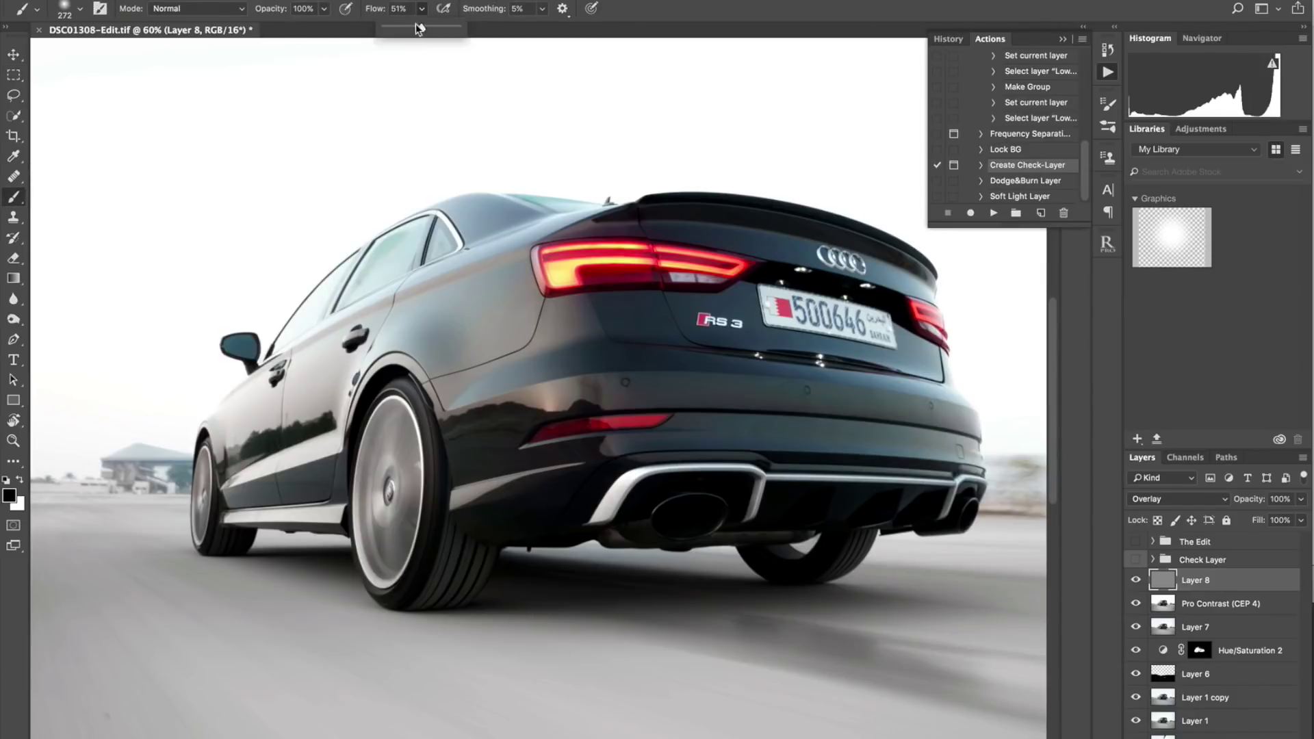
left_click_drag(418, 27, 387, 27)
left_click(20, 480)
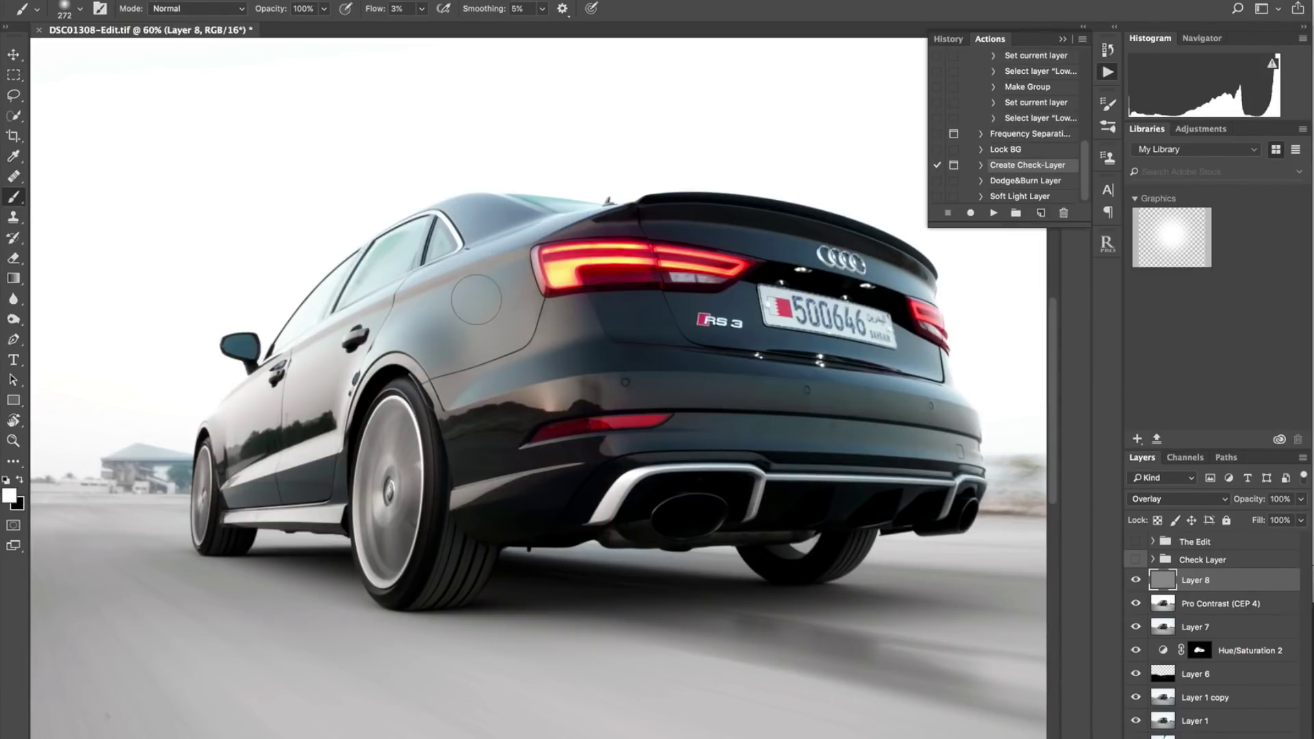
scroll(470, 298, "up", 1)
scroll(470, 298, "up", 5)
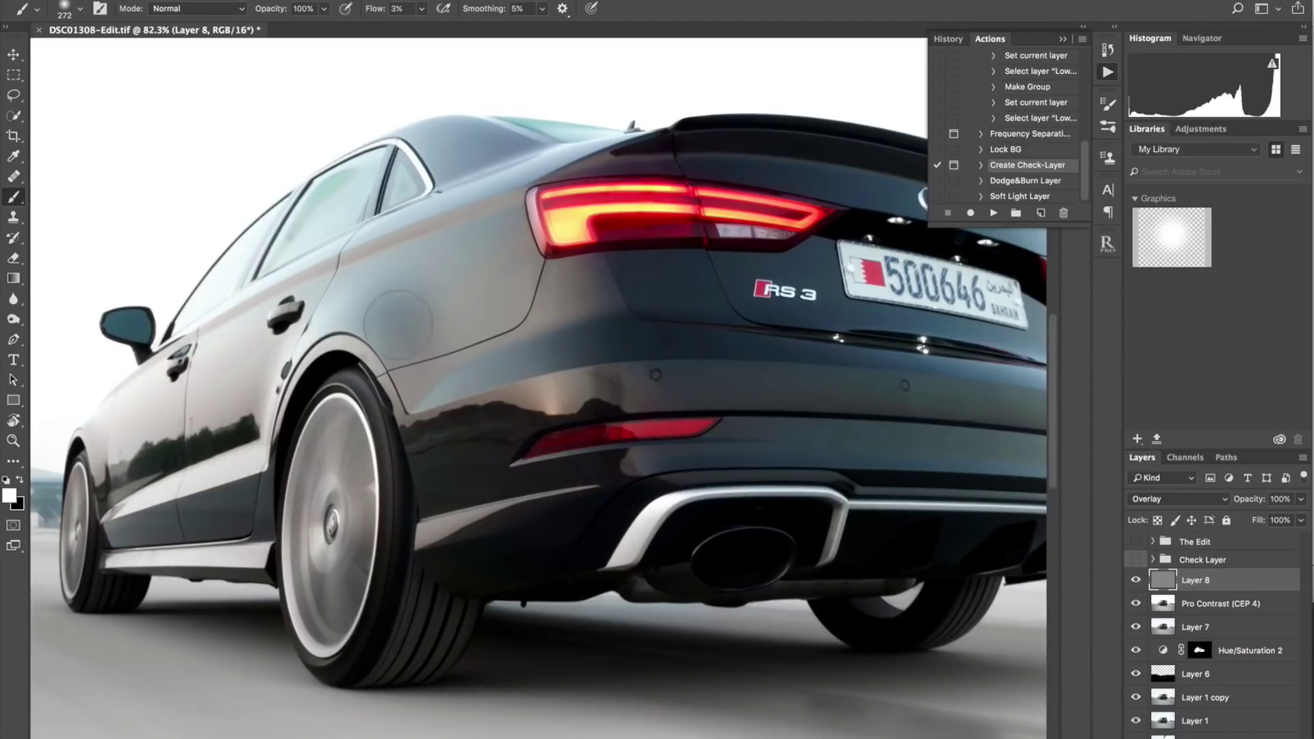
mouse_move(382, 416)
left_mouse_down()
mouse_move(319, 413)
mouse_move(363, 408)
left_mouse_up()
scroll(363, 408, "up", 5)
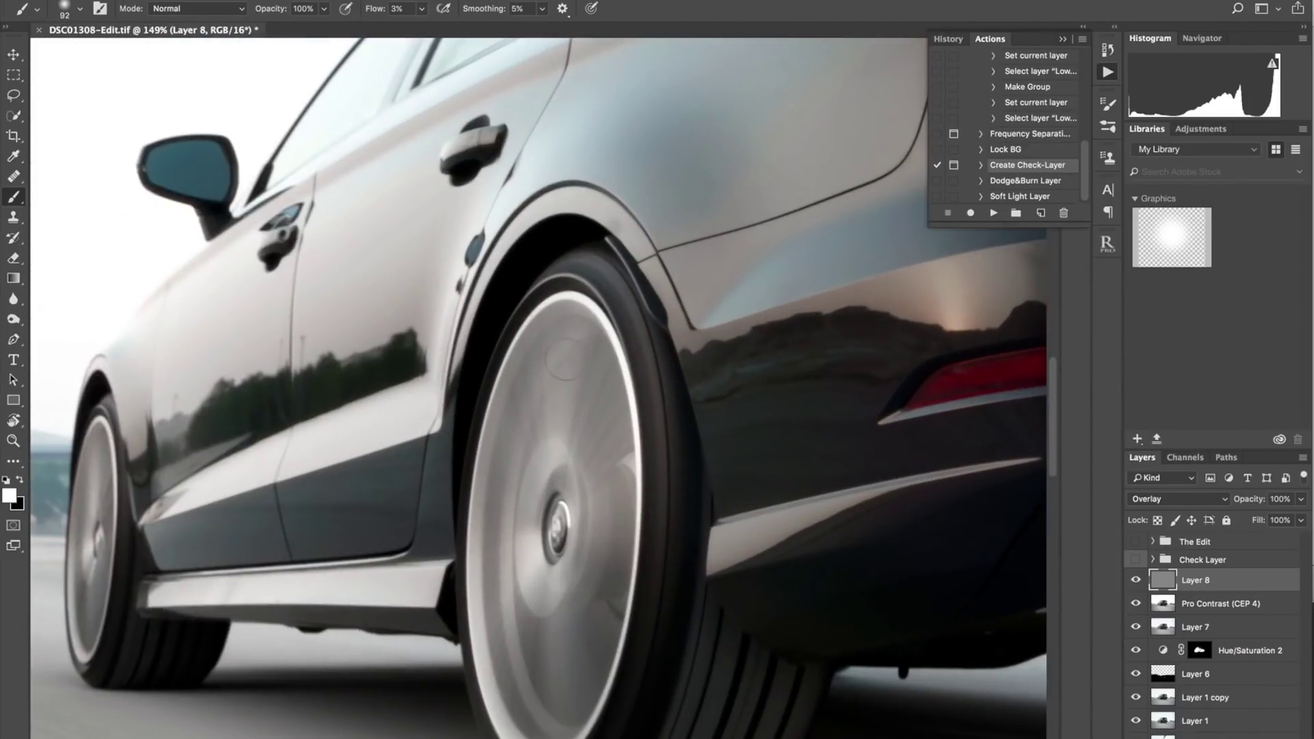
left_click_drag(573, 352, 620, 322)
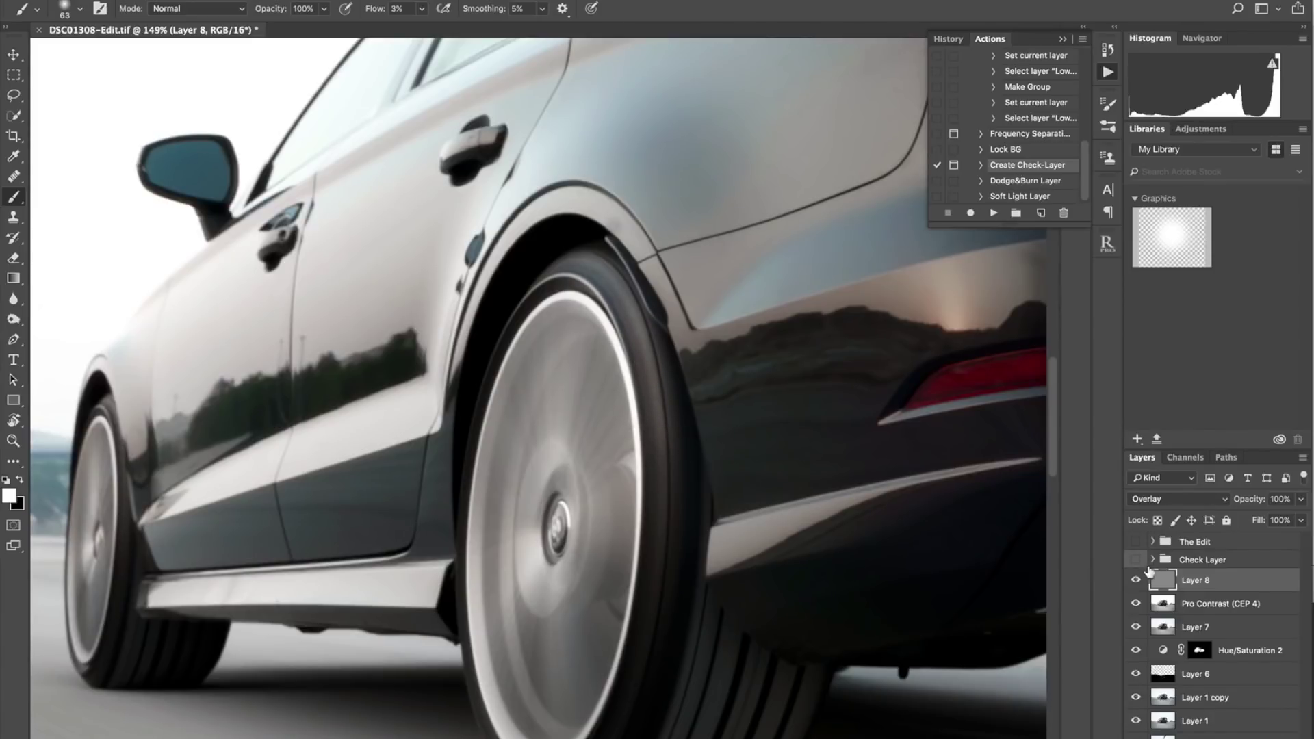
scroll(1017, 553, "down", 3)
scroll(580, 395, "down", 2)
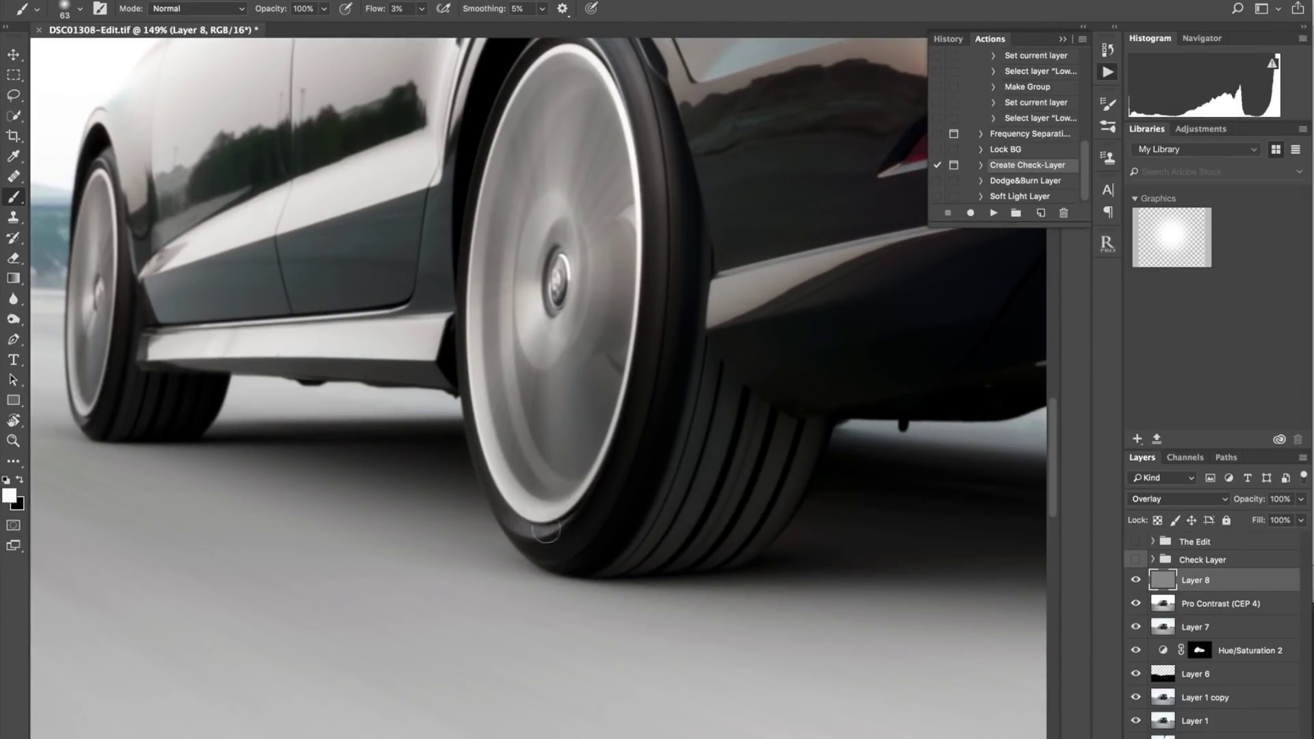
Step: Brighten the rear wheel face and the tyre tread with soft white strokes
left_click_drag(528, 306, 527, 308)
left_click_drag(552, 199, 563, 218)
mouse_move(728, 434)
left_mouse_down()
mouse_move(750, 434)
mouse_move(707, 469)
mouse_move(763, 455)
mouse_move(757, 513)
left_mouse_up()
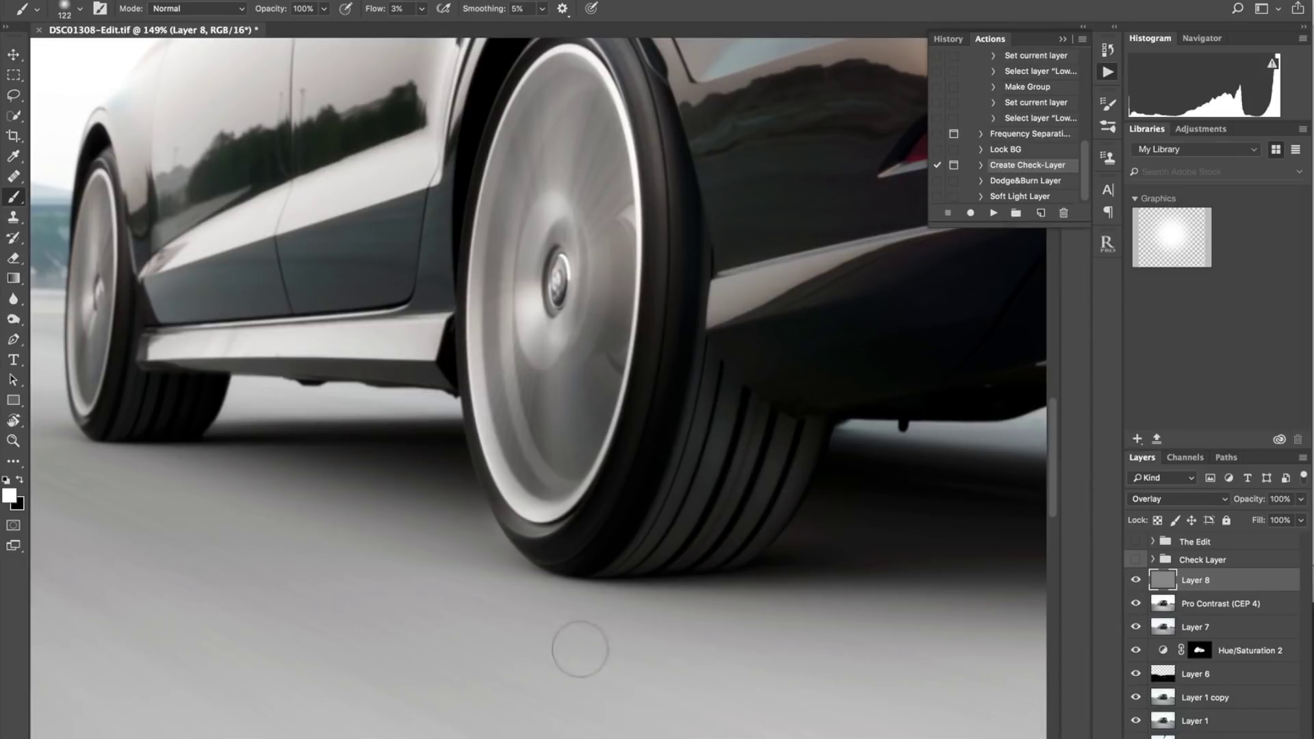
mouse_move(751, 462)
left_mouse_down()
mouse_move(719, 463)
mouse_move(748, 505)
mouse_move(631, 549)
left_mouse_up()
Step: Raise stroke smoothing to 100% and lighten the sill along the car's side
scroll(631, 548, "down", 3)
scroll(638, 518, "left", 5)
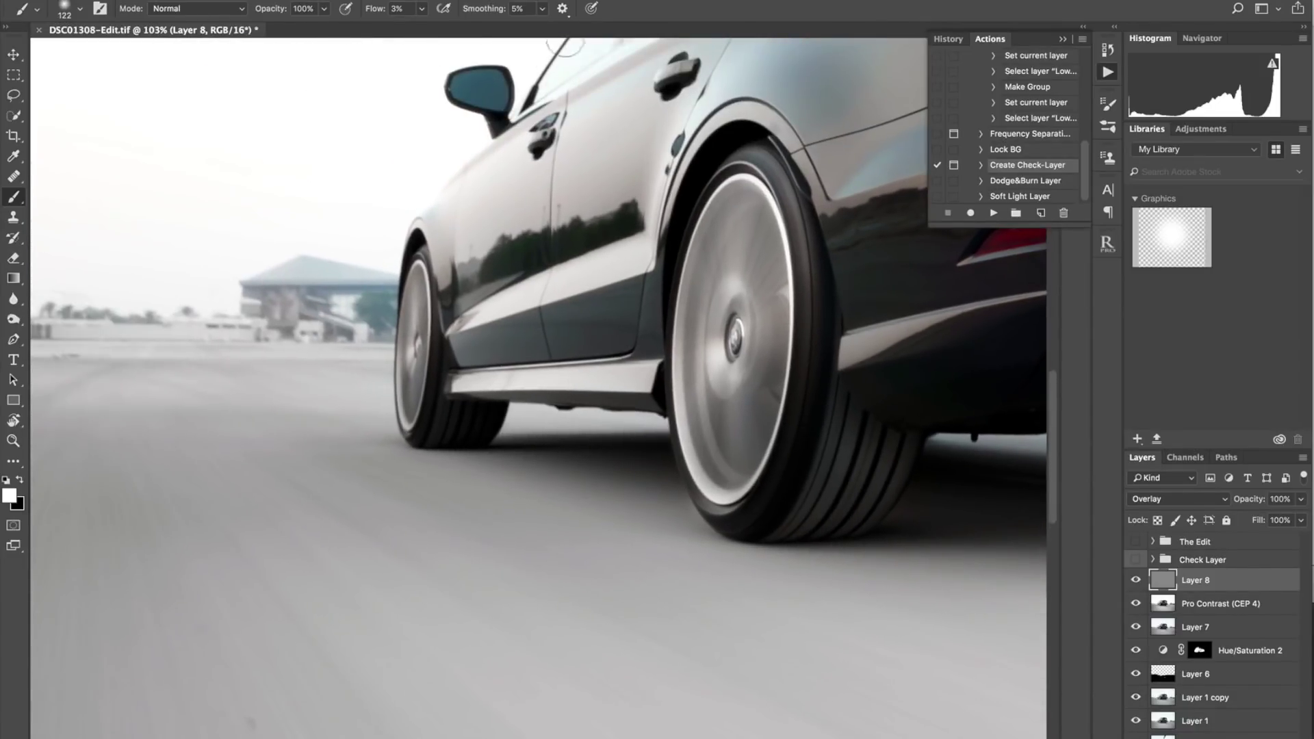
left_click(544, 13)
left_click_drag(548, 33, 609, 33)
mouse_move(618, 380)
left_mouse_down()
mouse_move(493, 384)
mouse_move(640, 375)
mouse_move(492, 381)
mouse_move(522, 382)
left_mouse_up()
left_click_drag(627, 380, 472, 385)
left_click_drag(622, 378, 469, 383)
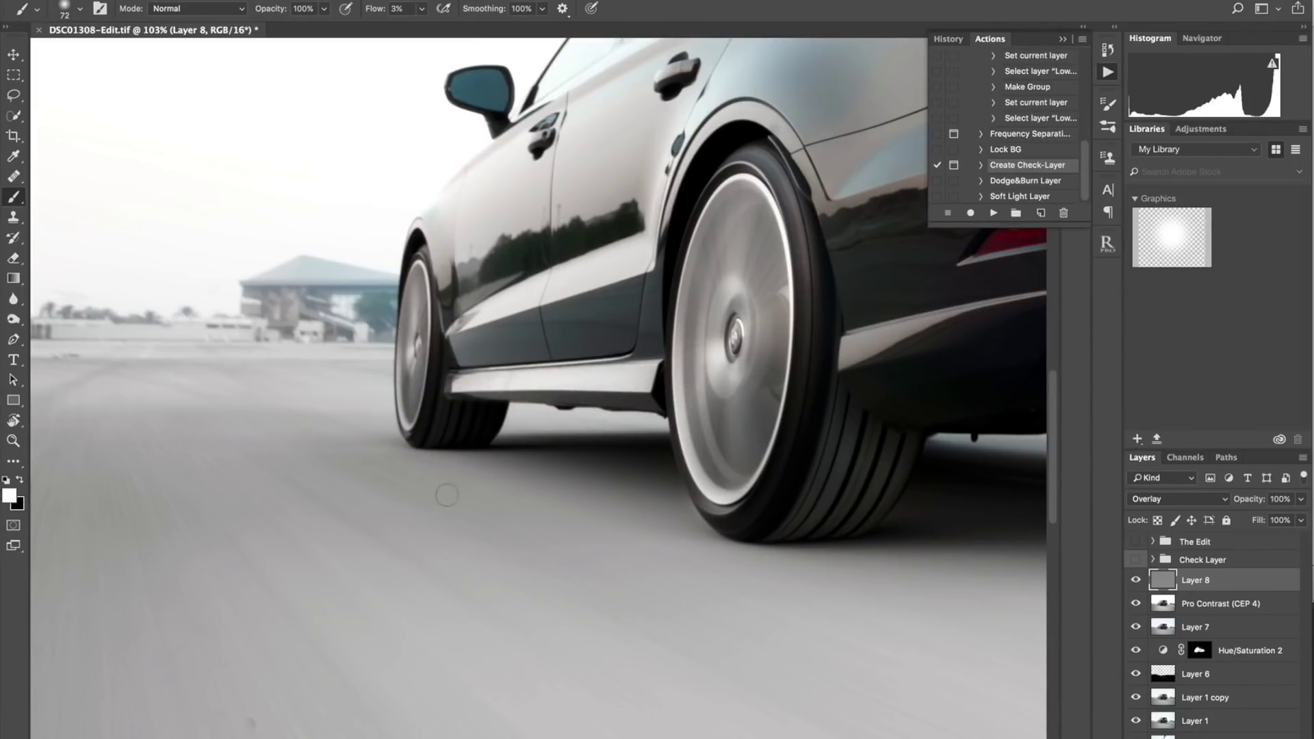
Step: Brighten the road beneath the exhaust and enlarge the brush to about 285
scroll(497, 403, "down", 2)
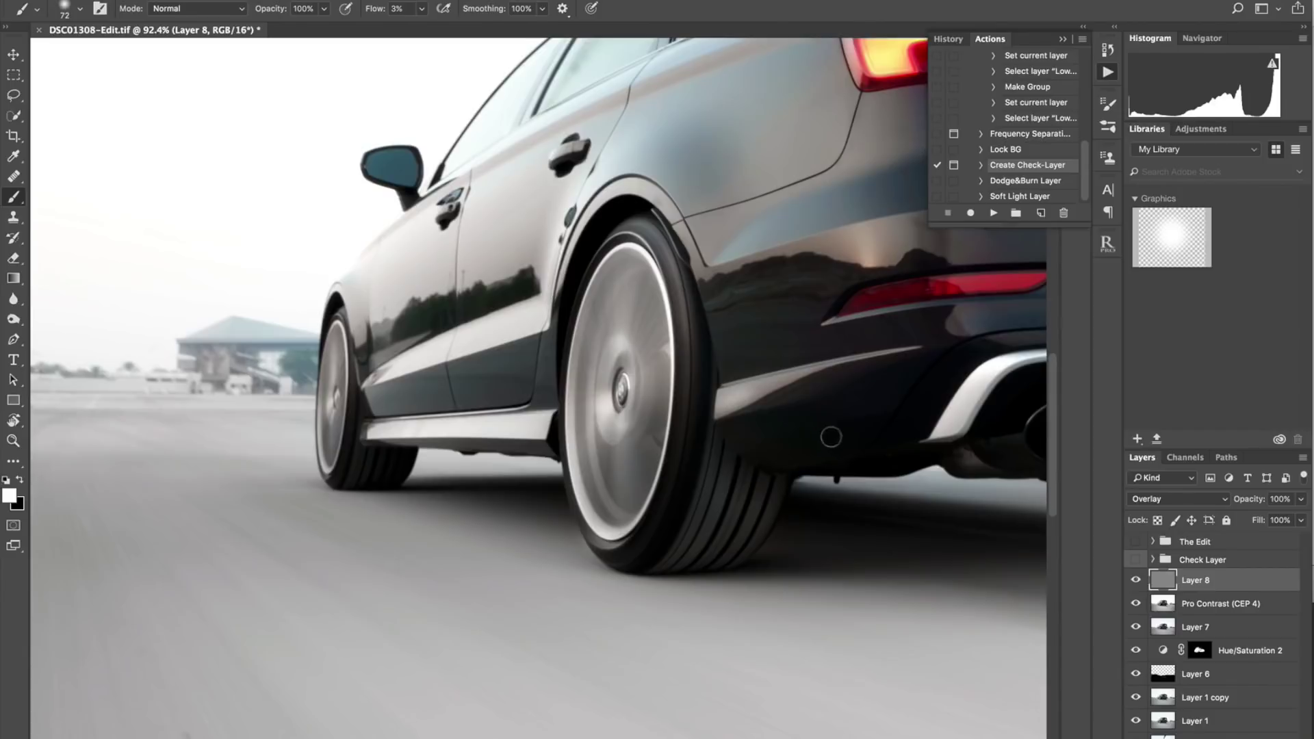
scroll(805, 417, "right", 6)
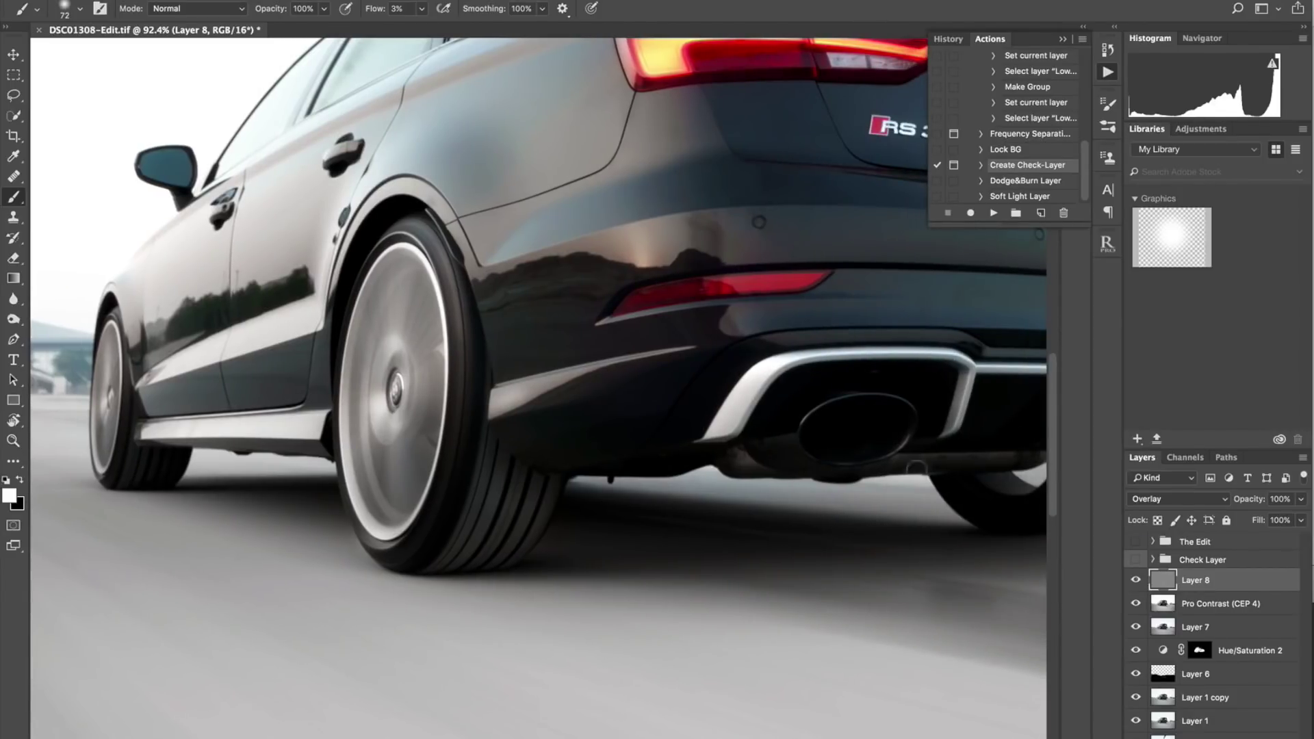
left_click_drag(742, 462, 975, 460)
scroll(975, 460, "right", 3)
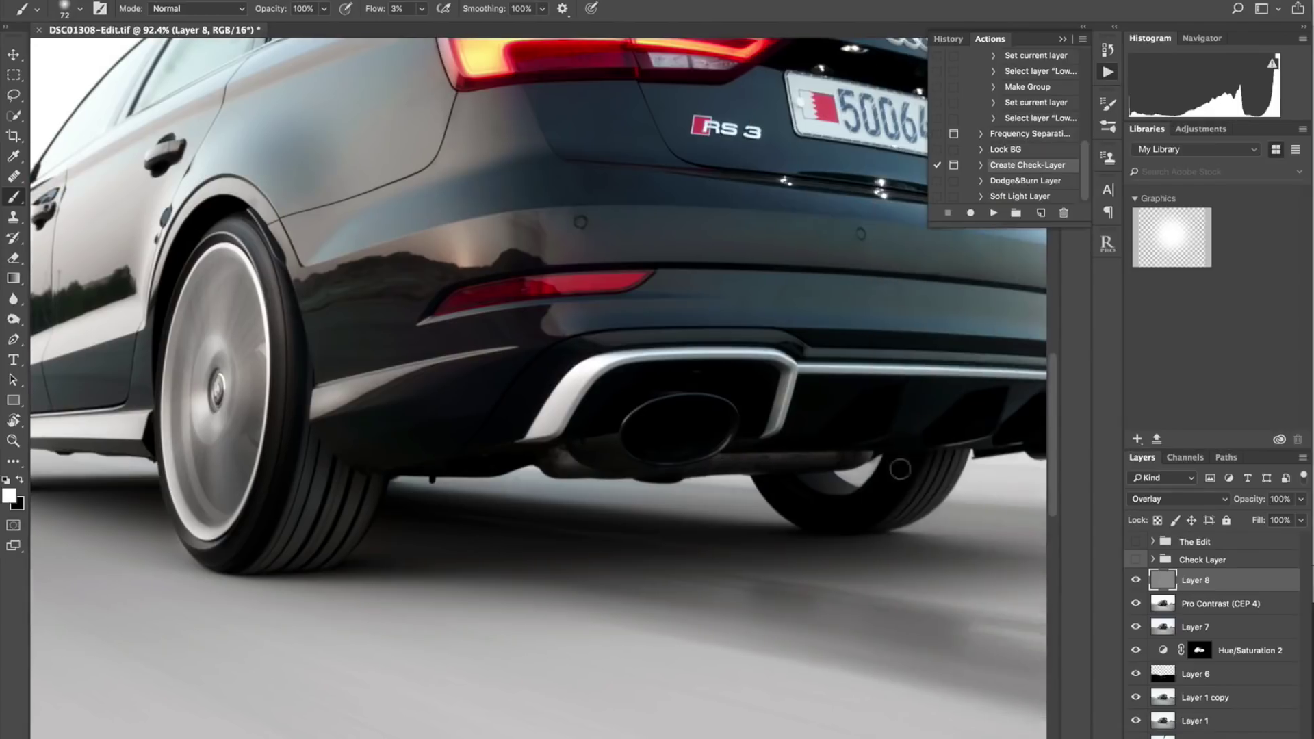
scroll(946, 453, "down", 3)
mouse_move(943, 301)
left_mouse_down()
mouse_move(959, 302)
mouse_move(943, 284)
left_mouse_up()
scroll(486, 254, "down", 2)
scroll(486, 254, "down", 1)
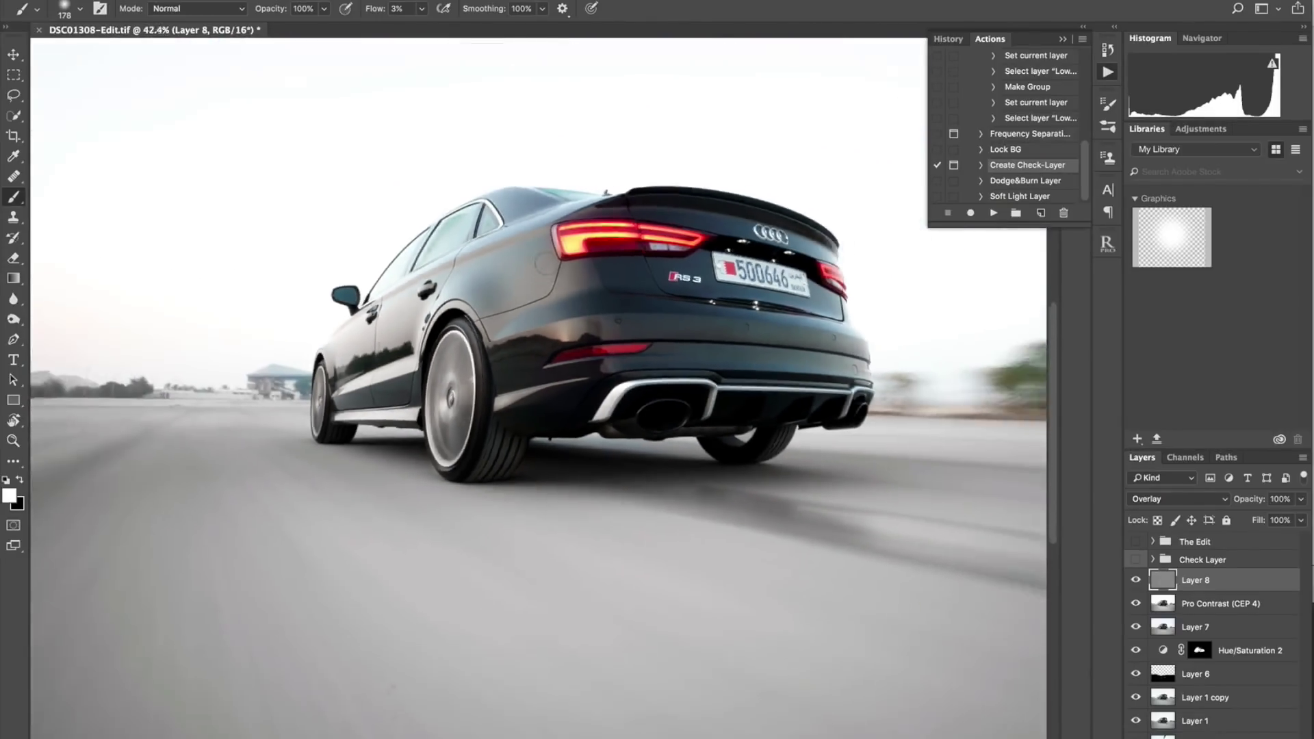
scroll(486, 254, "up", 2)
left_click_drag(473, 246, 497, 206)
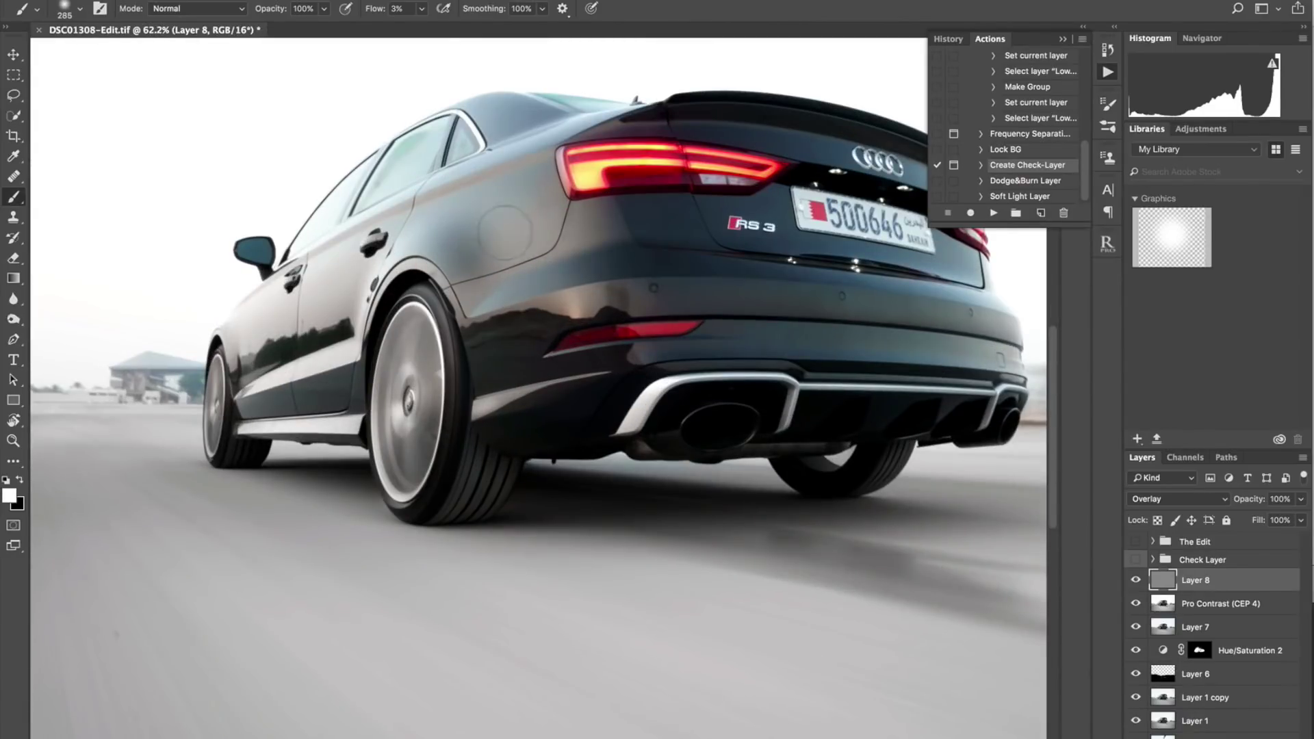
Step: Draw a closed pen path along the roofline and convert it to a 0.5-pixel feathered selection
key("p")
left_click(654, 105)
left_click(609, 117)
left_click(560, 143)
left_click(266, 277)
mouse_move(581, 111)
left_mouse_down()
mouse_move(700, 80)
mouse_move(582, 106)
mouse_move(592, 111)
left_mouse_up()
left_click(654, 105)
right_click(493, 145)
left_click(534, 226)
key("Return")
Step: Return to the brush and clear the selection
key("b")
key("ctrl+d")
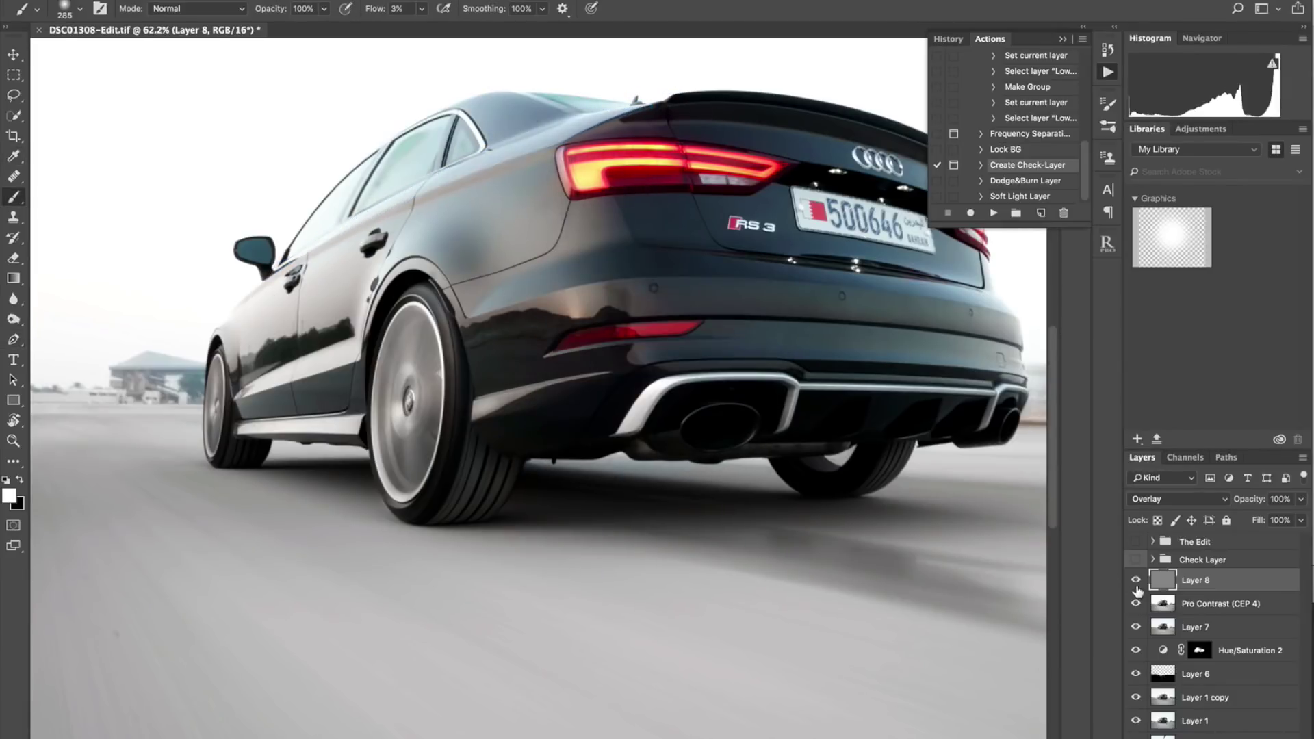
scroll(538, 369, "up", 3)
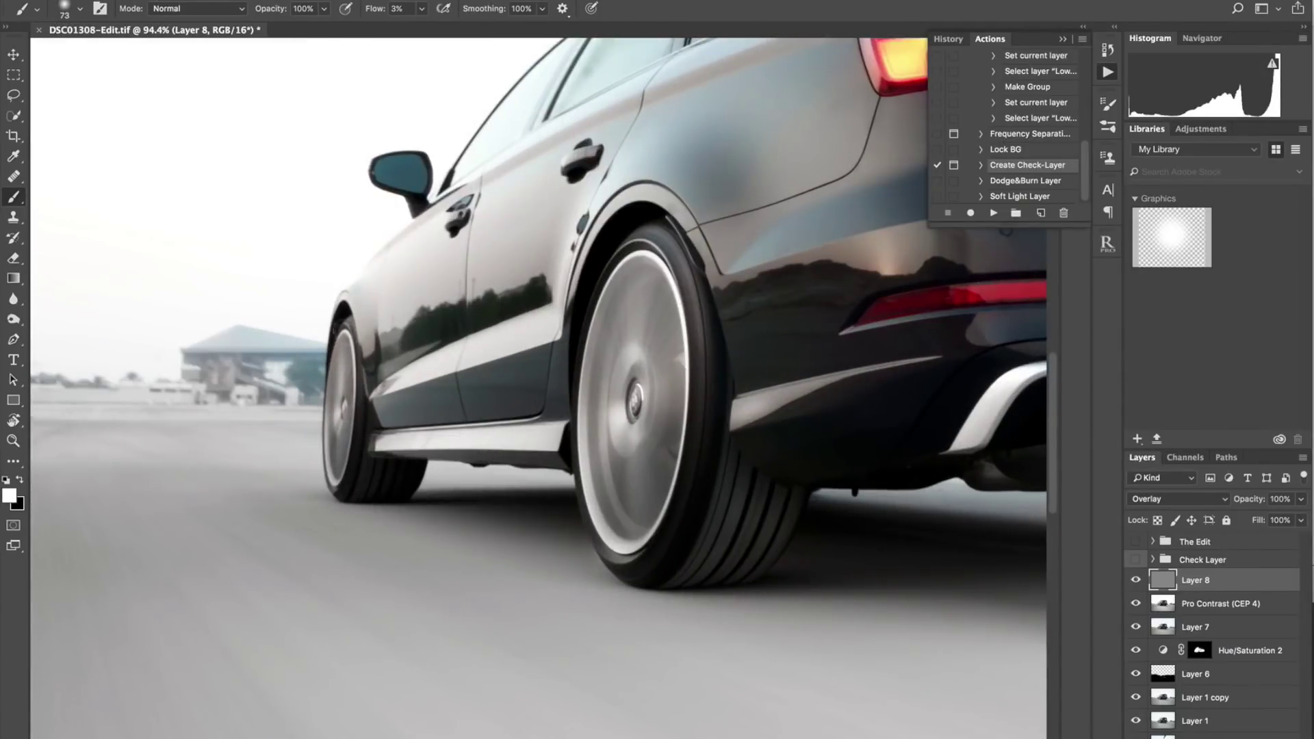
scroll(681, 298, "down", 3)
scroll(681, 298, "up", 1)
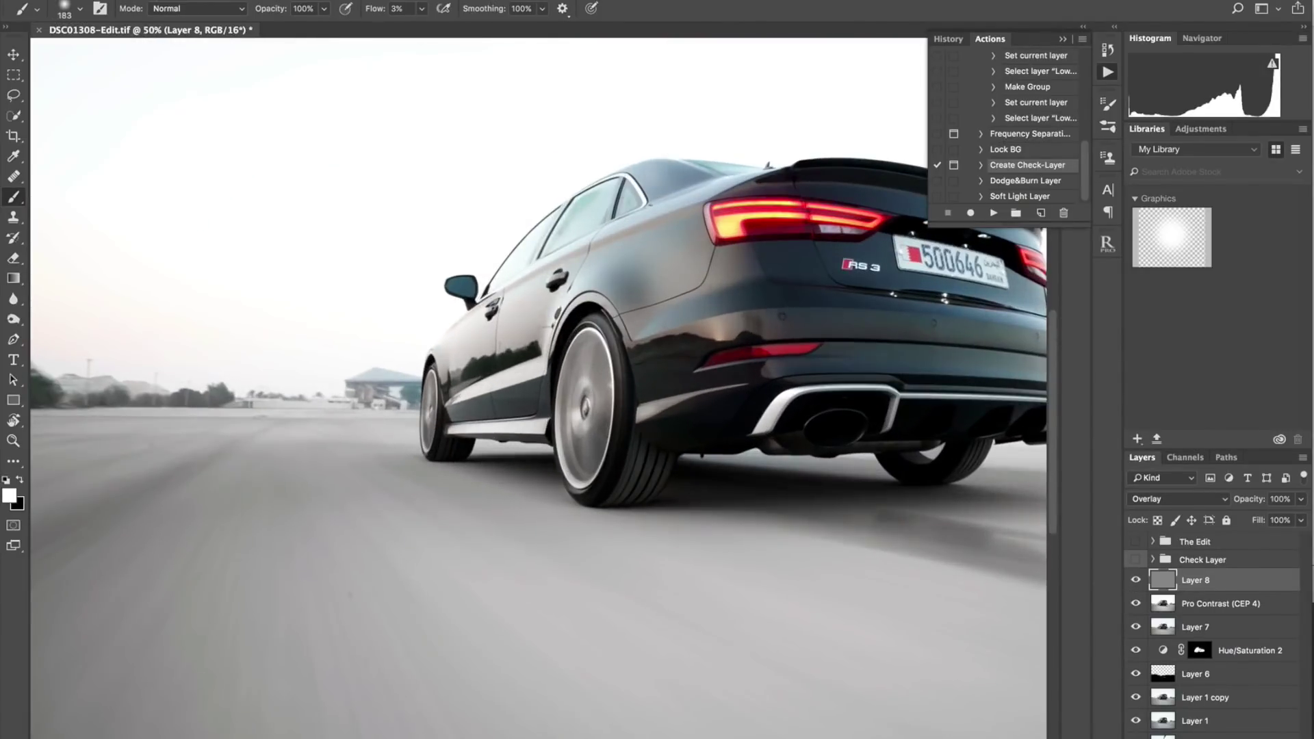
scroll(681, 298, "up", 2)
scroll(538, 383, "up", 2)
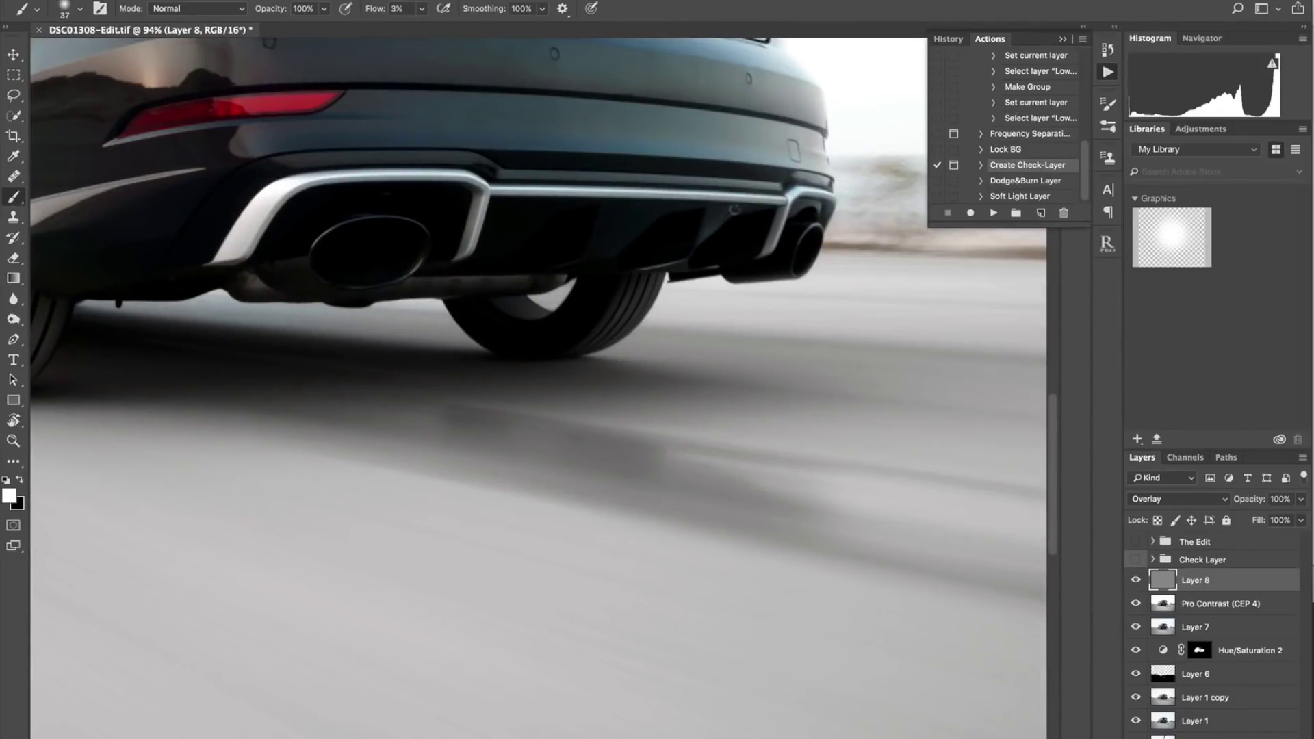
key("ctrl+0")
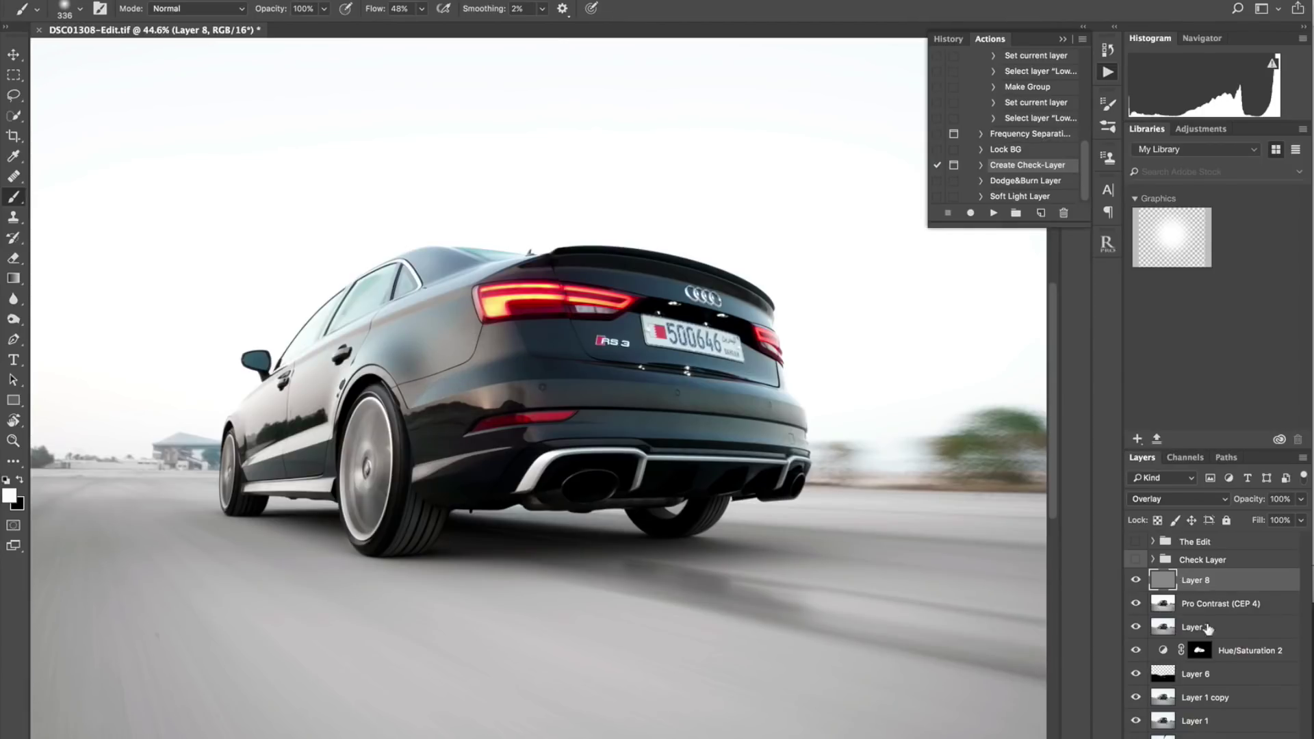
left_click(1199, 653)
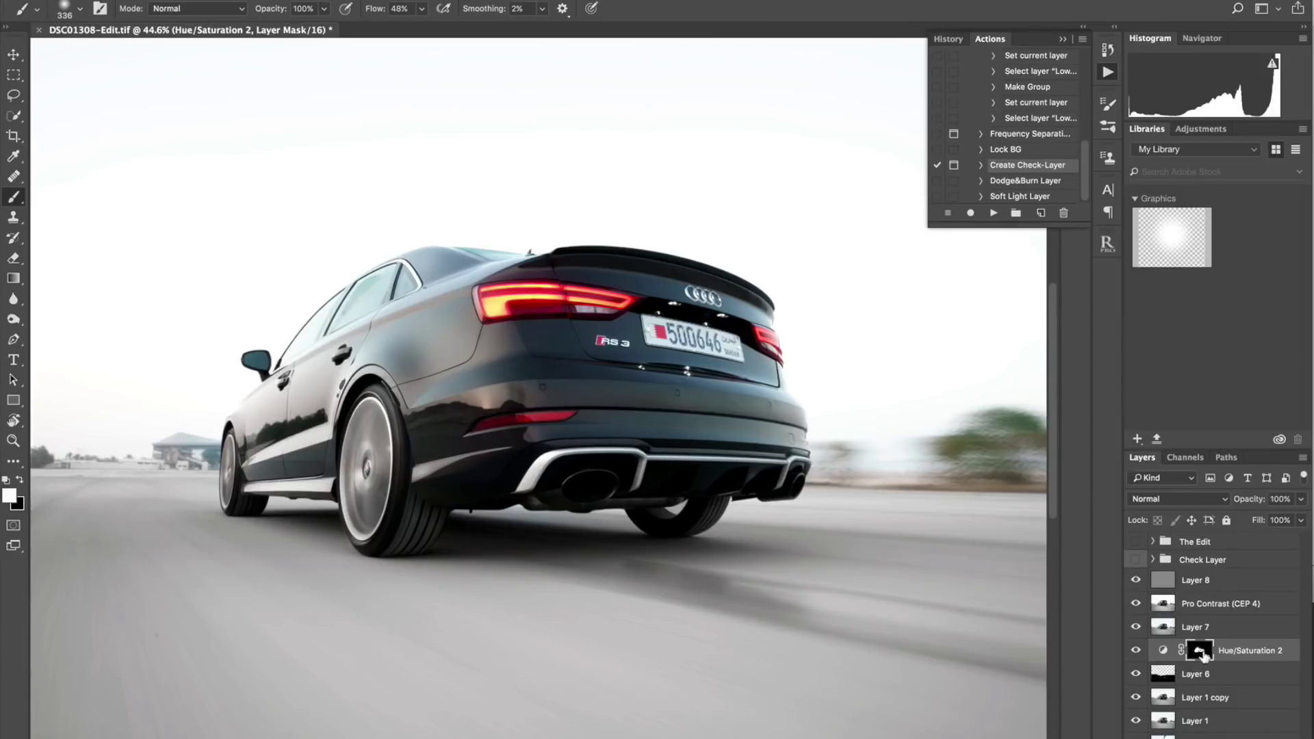
Step: Add a Hue/Saturation layer above Layer 8 and drop Reds saturation to -91
left_click(1219, 582)
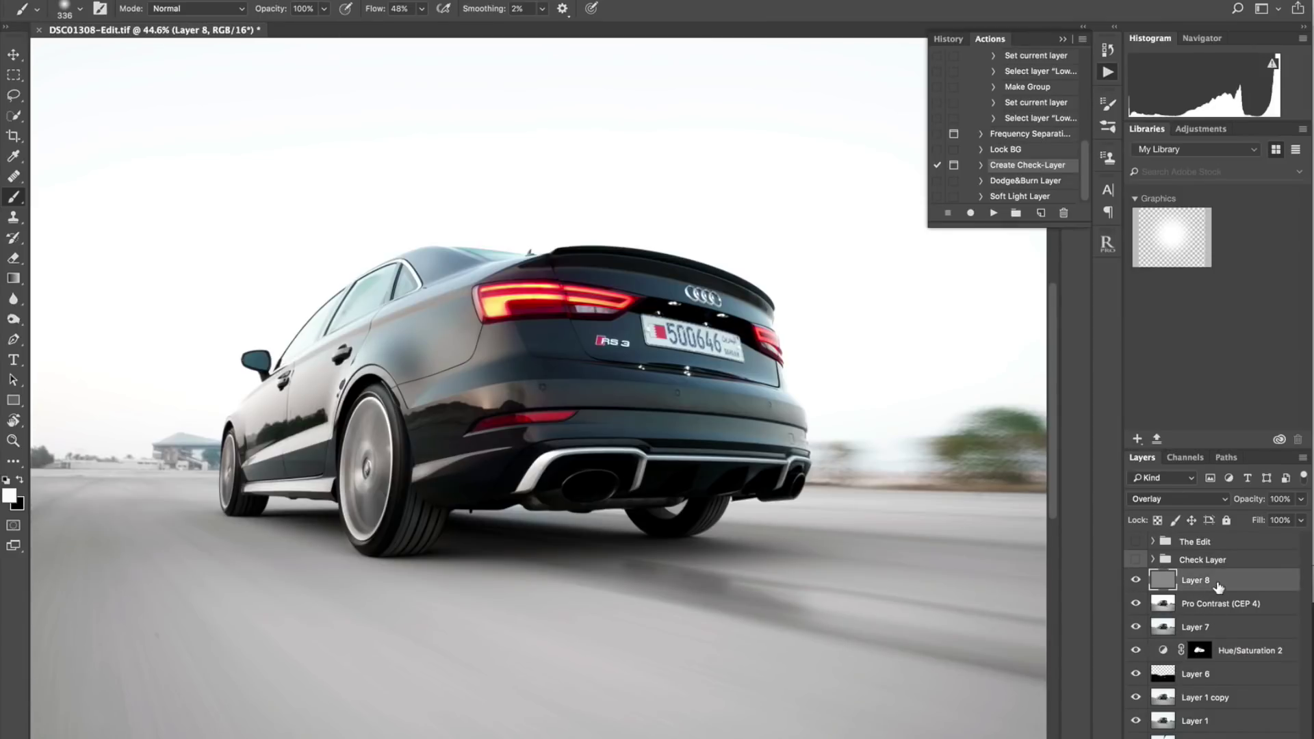
left_click(1205, 738)
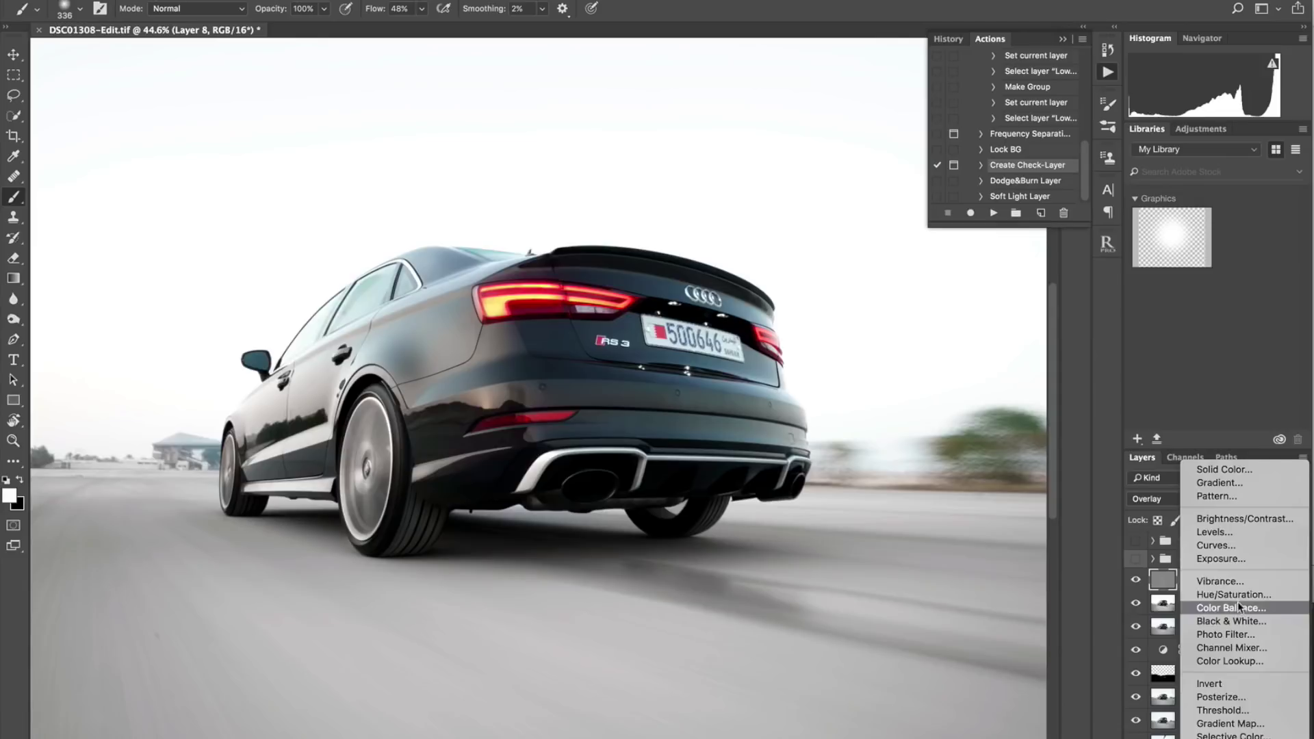
left_click(1239, 594)
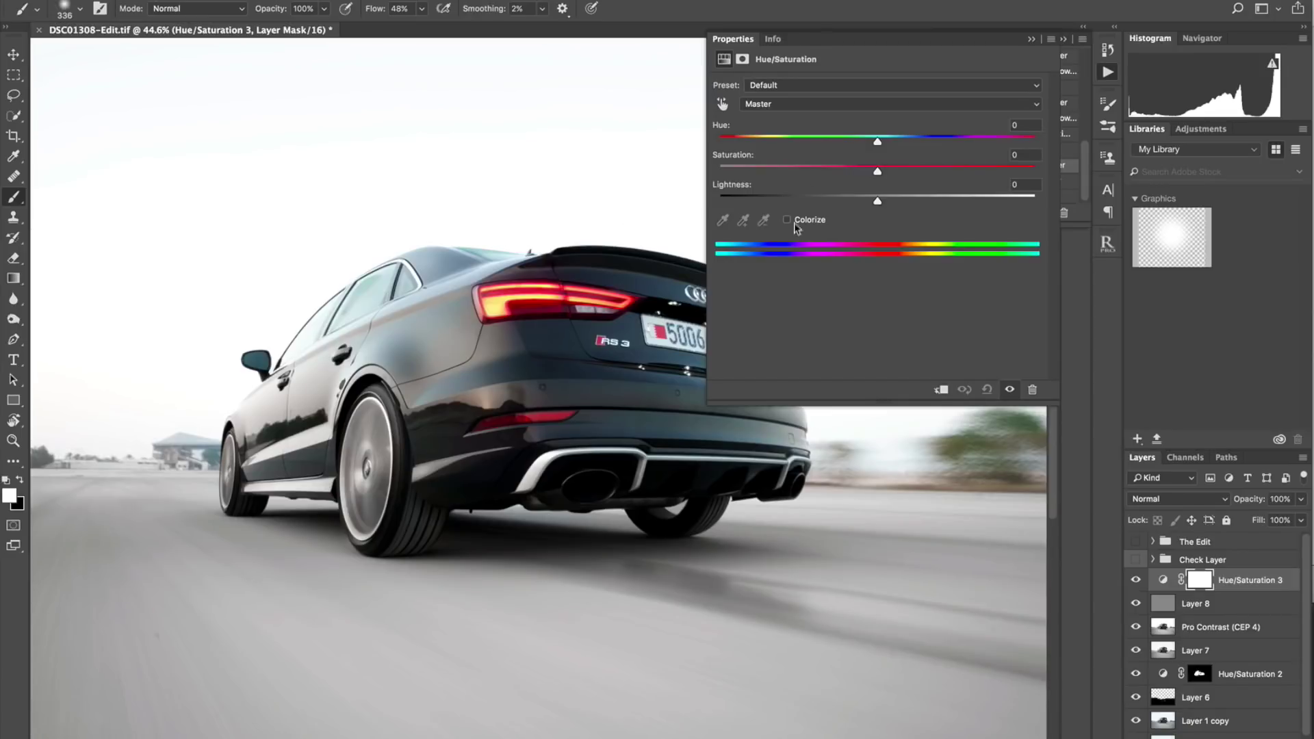
left_click(831, 102)
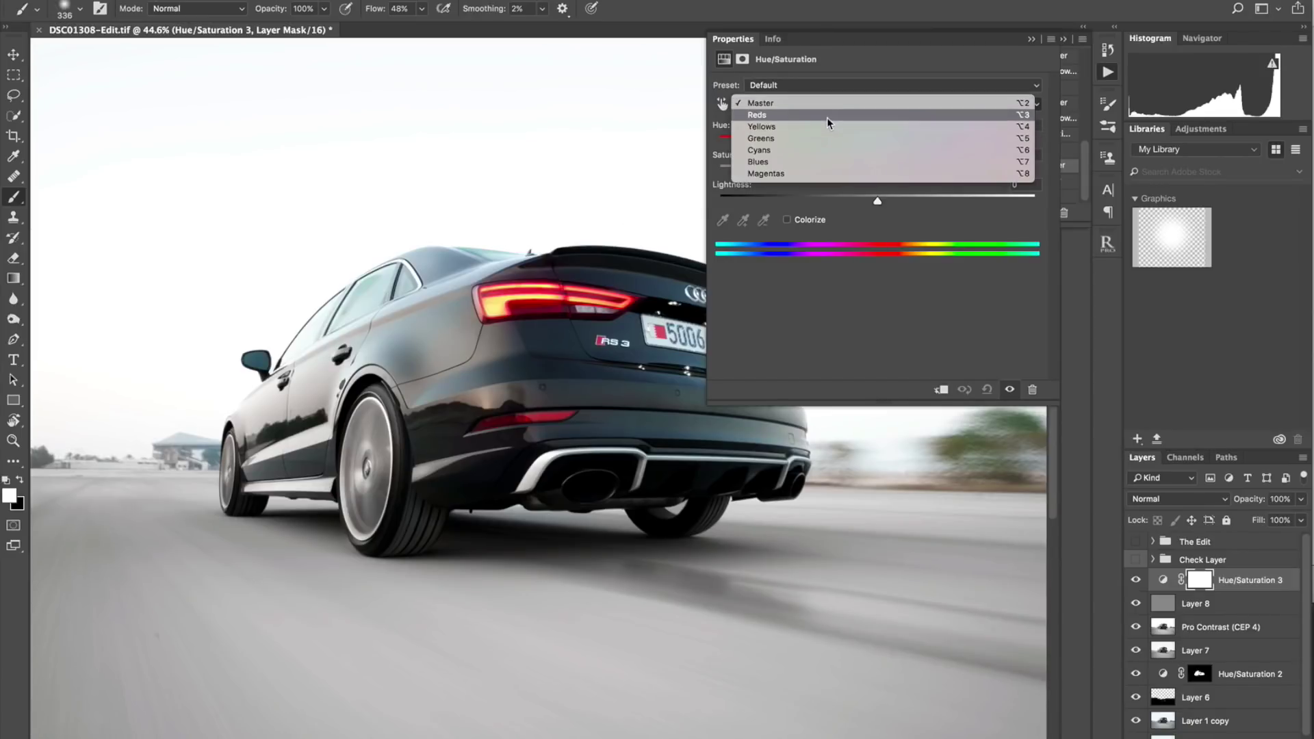
left_click(827, 117)
left_click_drag(779, 168, 732, 172)
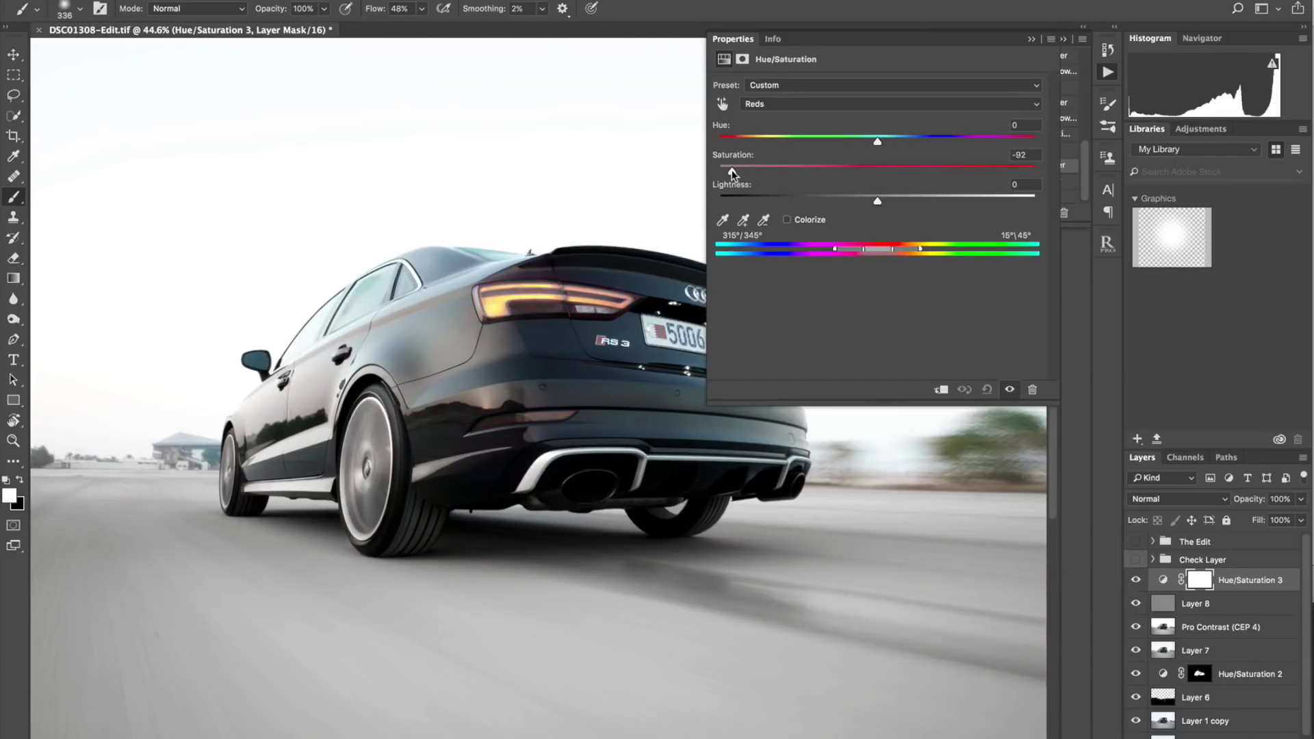
Step: Set Yellows saturation to -97 and Magentas to -99, then select the layer's mask
left_click(790, 105)
left_click(789, 115)
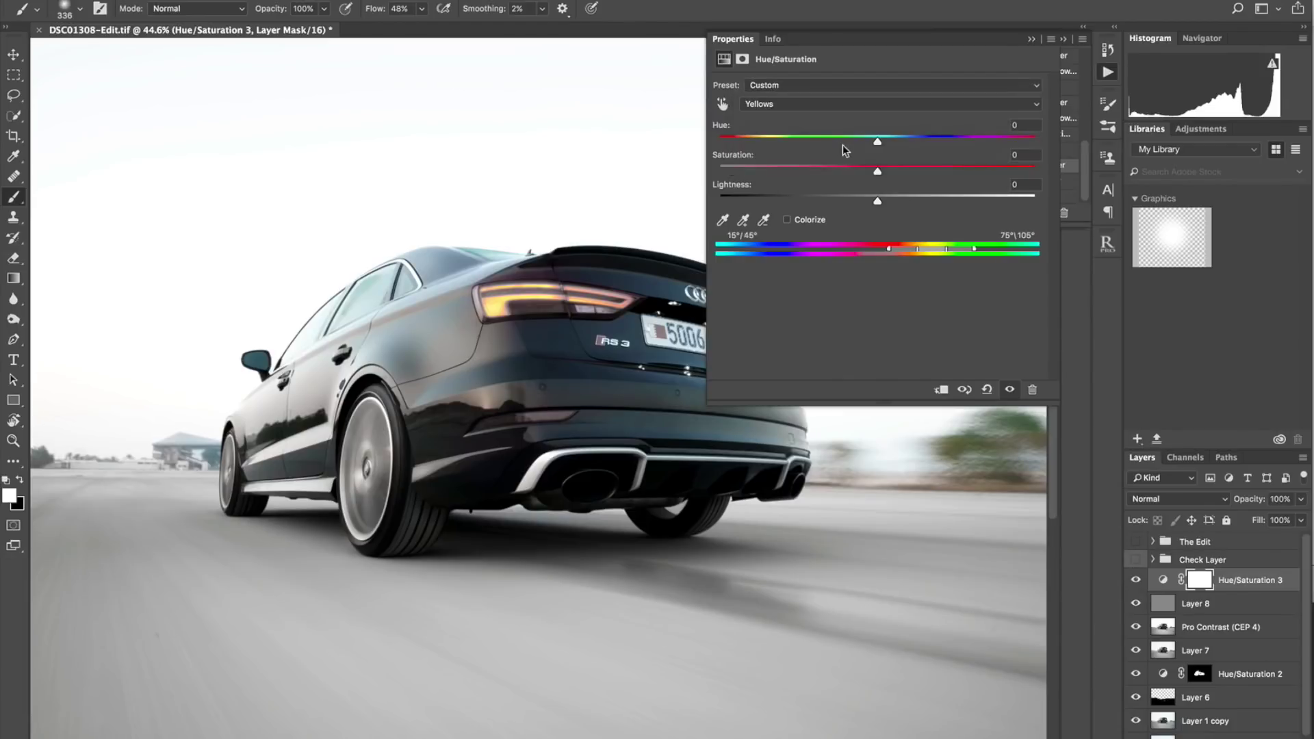
left_click_drag(812, 170, 723, 175)
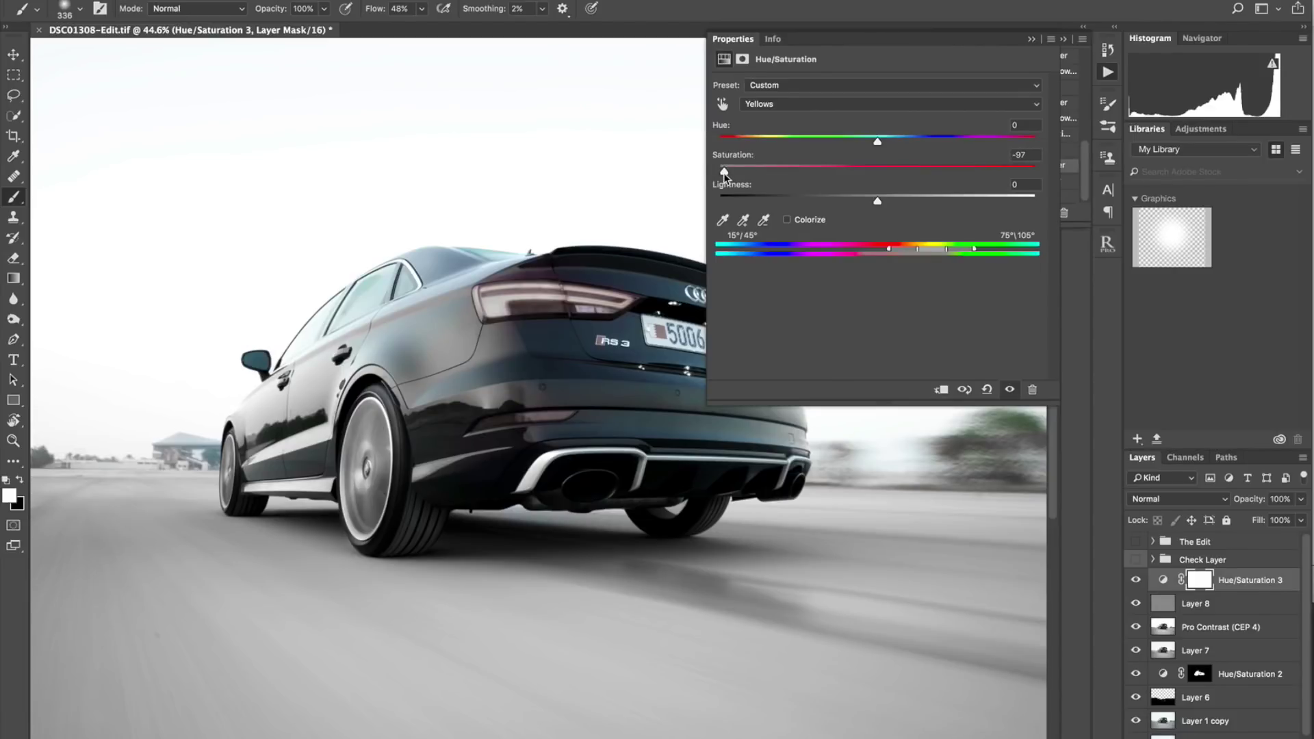
left_click(780, 106)
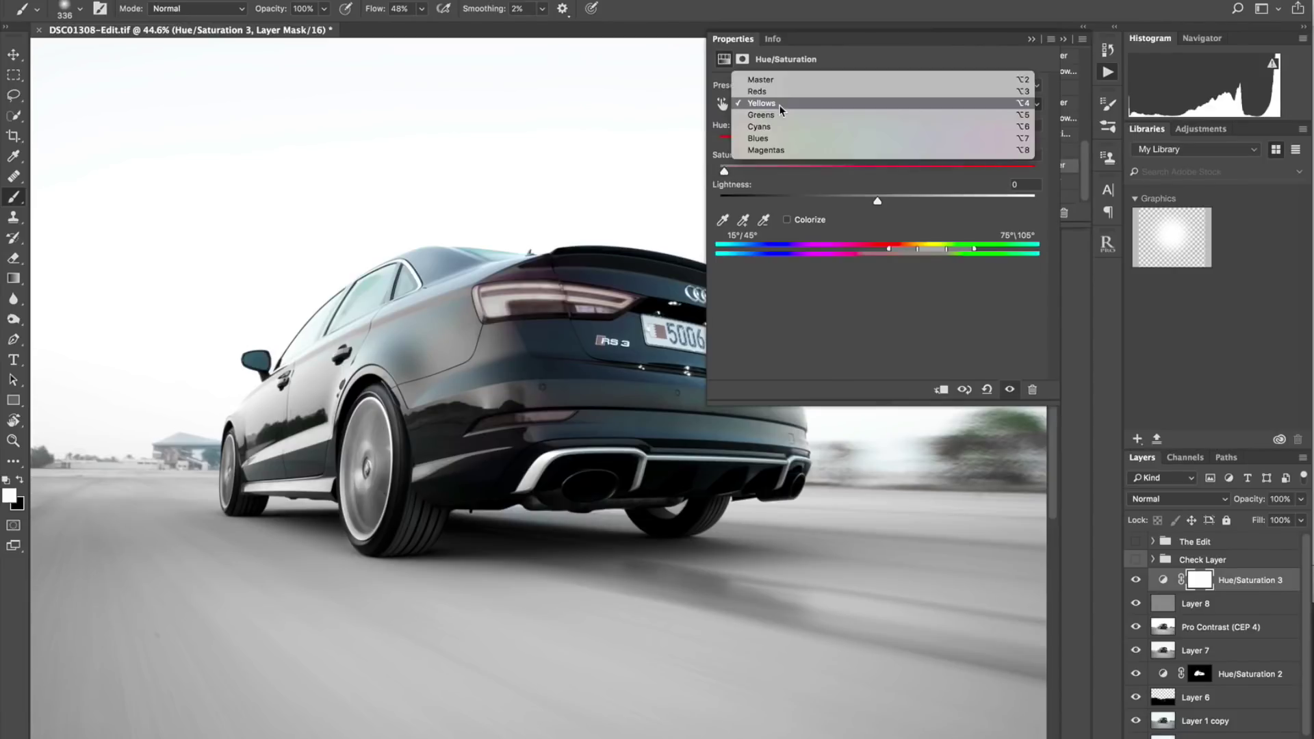
left_click(778, 151)
left_click_drag(770, 170, 721, 192)
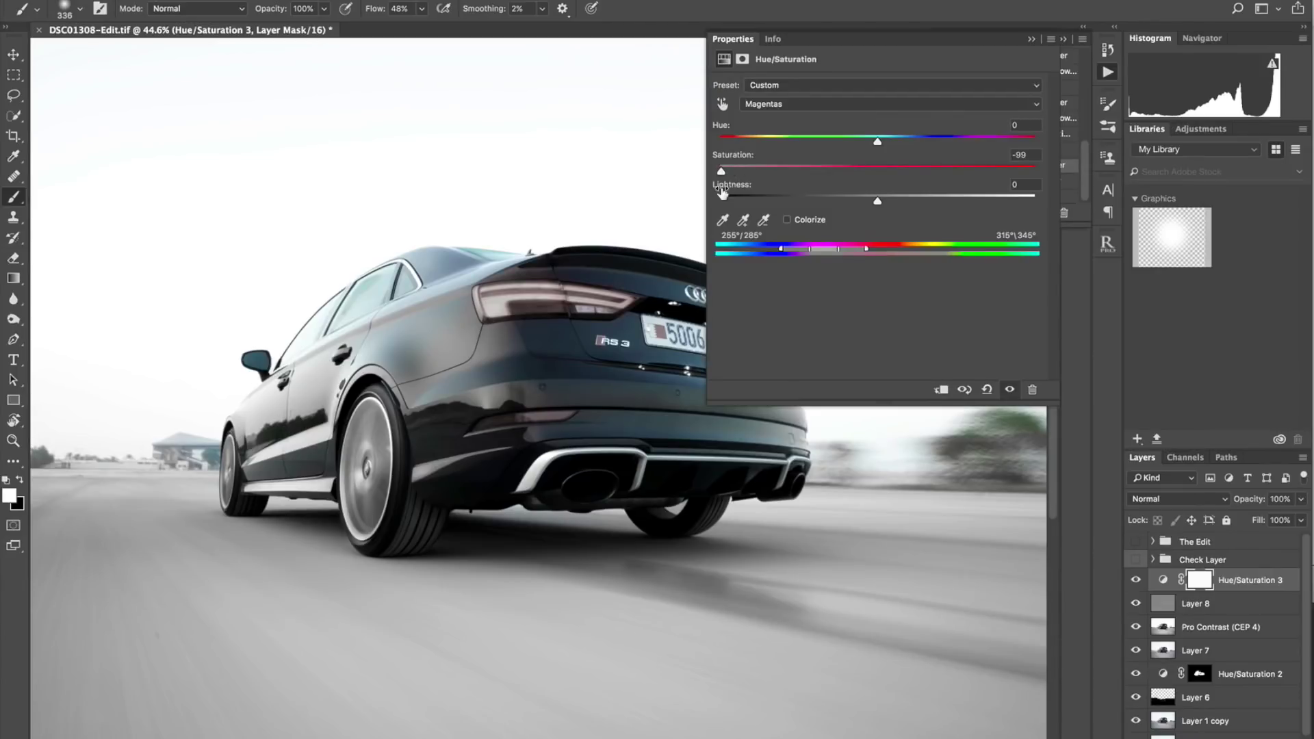
left_click(1209, 582)
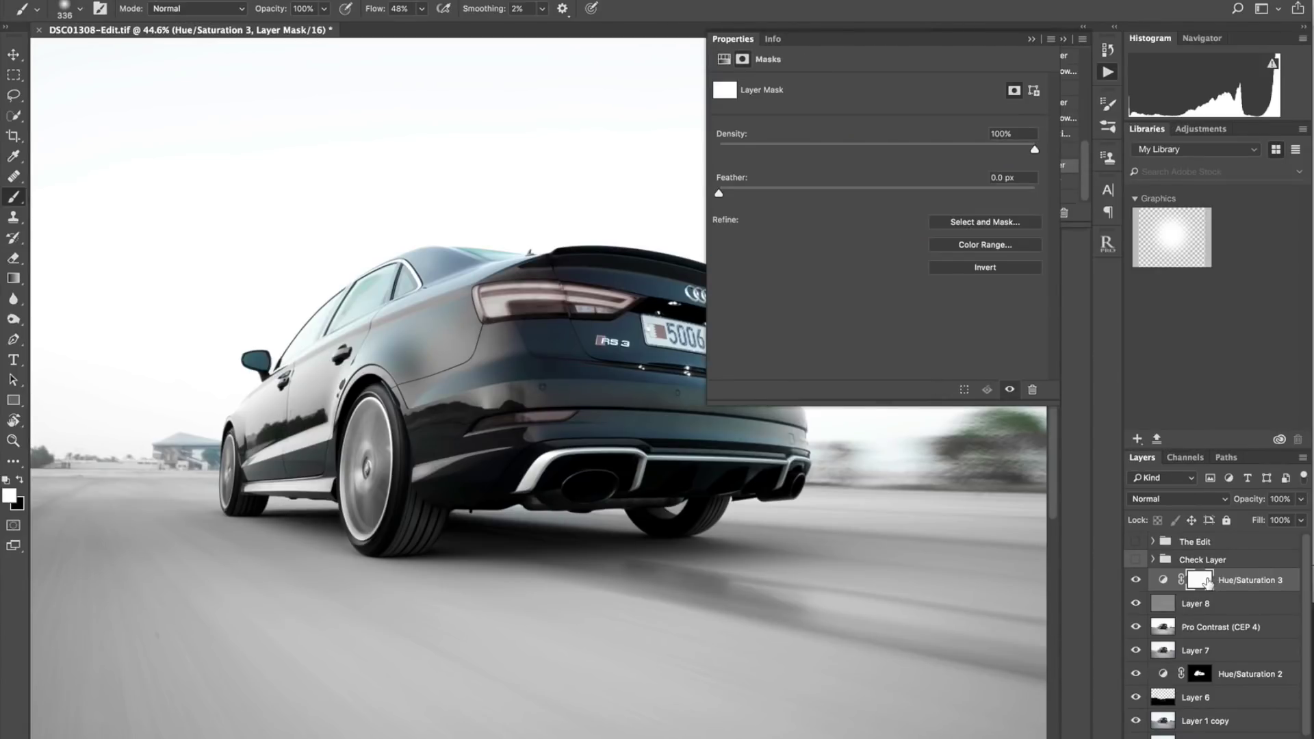
Step: Invert the Hue/Saturation 3 mask to black and paint white over the rear bumper with a 269 px brush
key("ctrl+i")
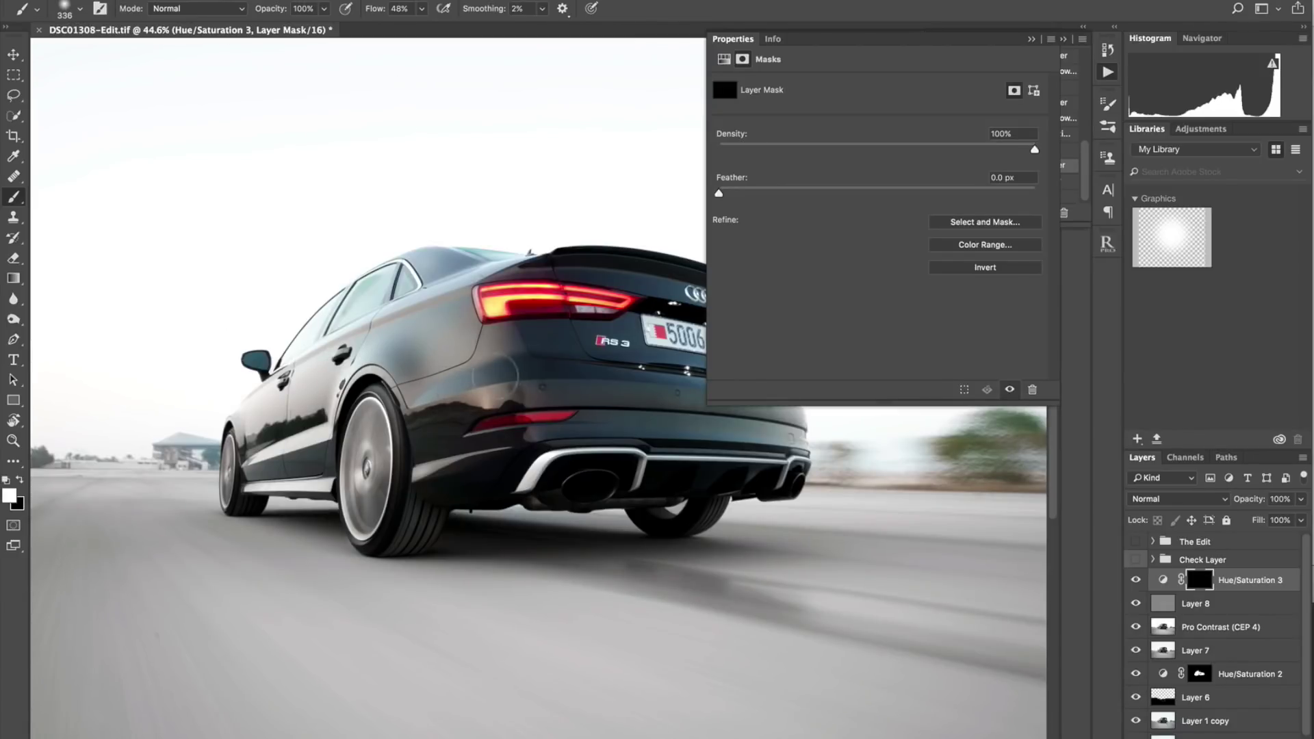
left_click_drag(520, 370, 503, 370)
left_click(612, 428)
mouse_move(720, 419)
left_mouse_down()
mouse_move(651, 406)
mouse_move(564, 443)
mouse_move(434, 461)
left_mouse_up()
scroll(528, 442, "down", 2)
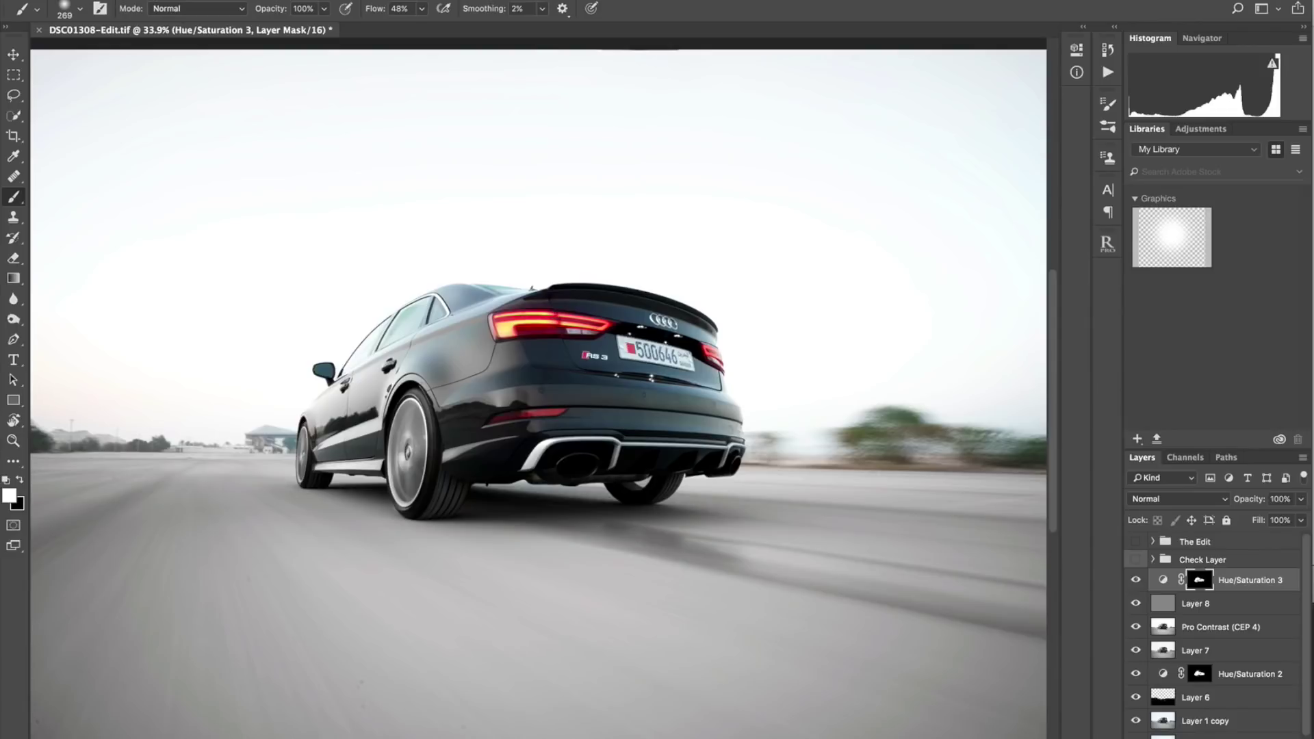
Step: Add a Selective Color layer with Reds at Cyan -31, Magenta +16, Yellow +2, Black +6
left_click(1230, 738)
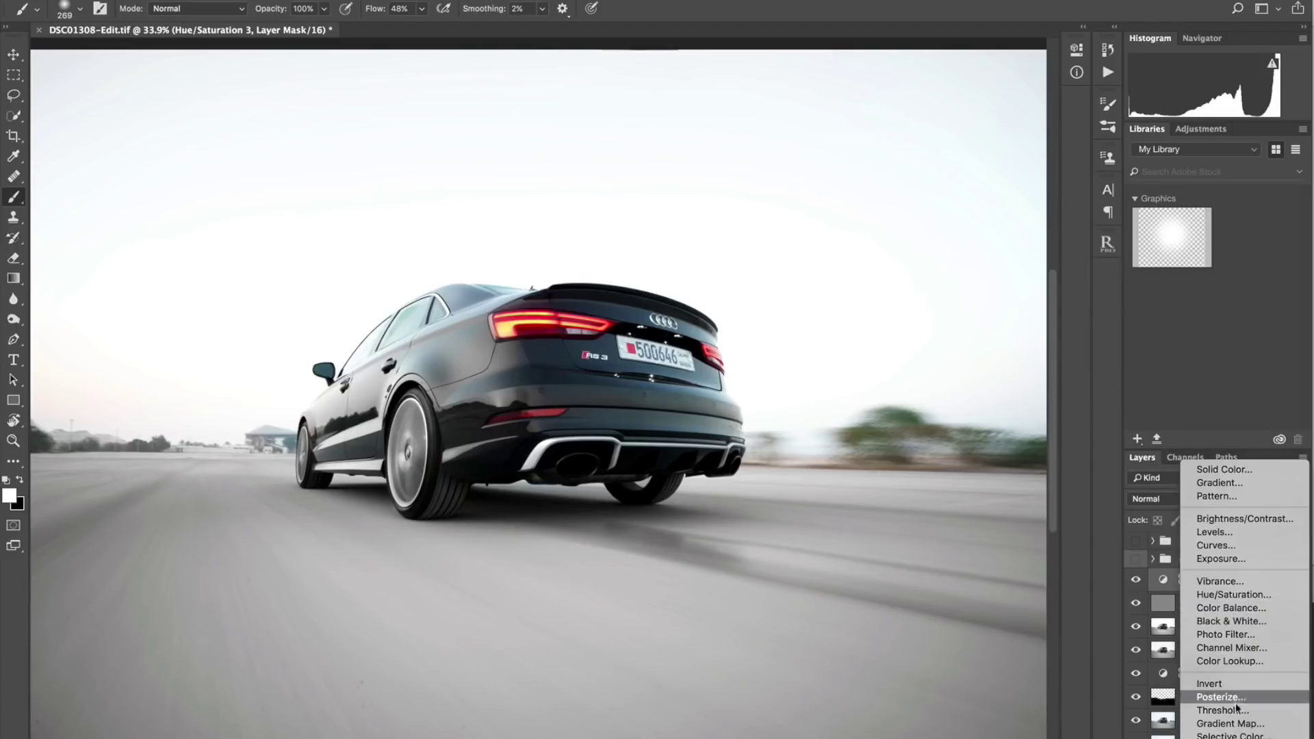
left_click(1234, 736)
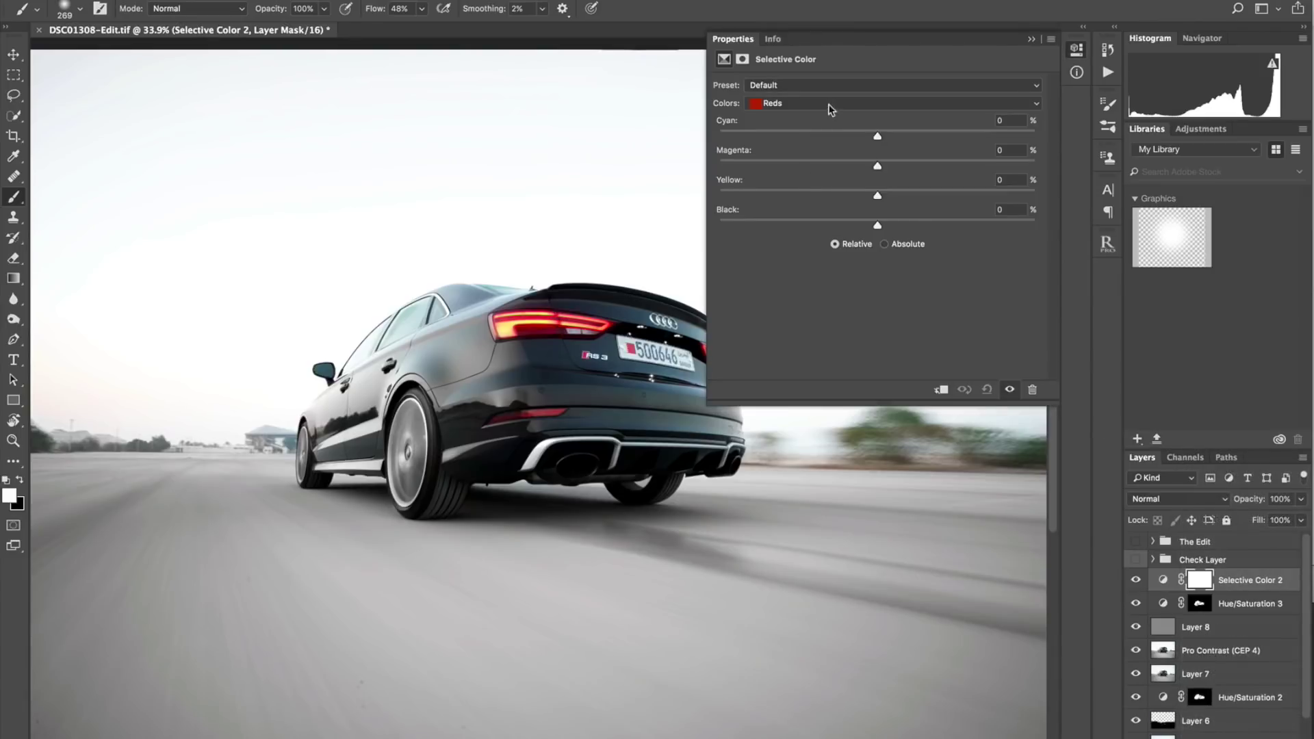
mouse_move(874, 134)
left_mouse_down()
mouse_move(856, 137)
mouse_move(926, 135)
mouse_move(883, 136)
left_mouse_up()
mouse_move(835, 146)
left_mouse_down()
mouse_move(825, 149)
mouse_move(879, 166)
mouse_move(830, 167)
mouse_move(936, 162)
mouse_move(824, 164)
mouse_move(934, 167)
mouse_move(875, 197)
mouse_move(818, 200)
mouse_move(920, 194)
mouse_move(861, 209)
mouse_move(886, 199)
mouse_move(874, 226)
mouse_move(855, 227)
left_mouse_up()
left_click(889, 230)
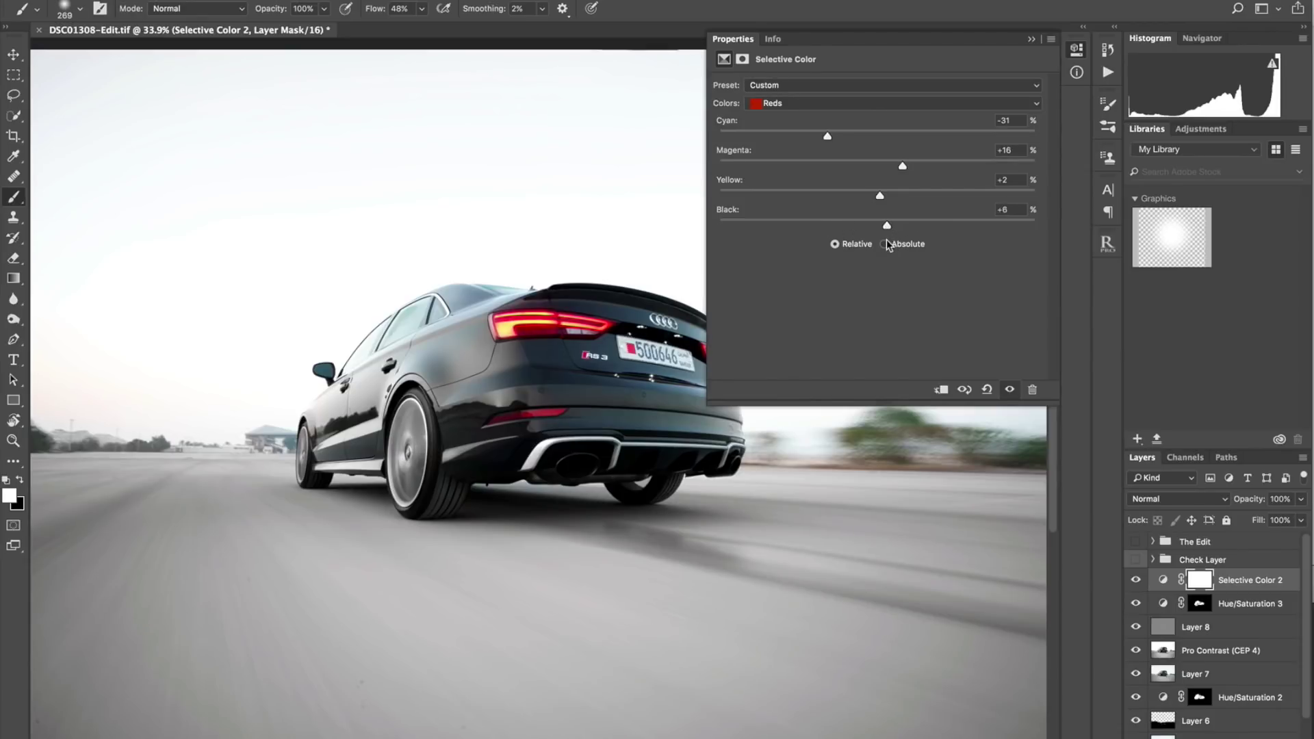
Step: Close the Selective Color settings and toggle Selective Color 2 on and off to compare
left_click(1032, 40)
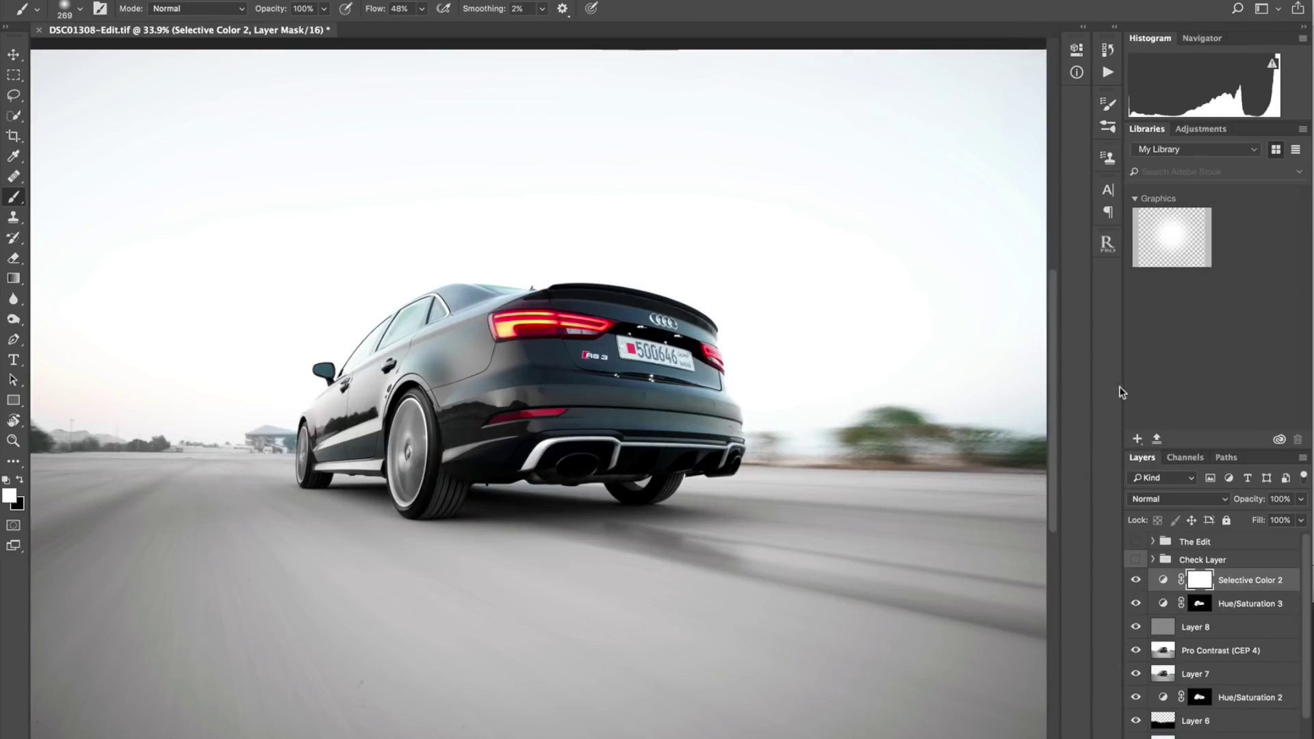
left_click(1134, 581)
left_click(1135, 581)
left_click(1135, 581)
left_click(1134, 582)
left_click(1134, 581)
left_click(1134, 581)
scroll(800, 494, "down", 3)
scroll(801, 494, "up", 3)
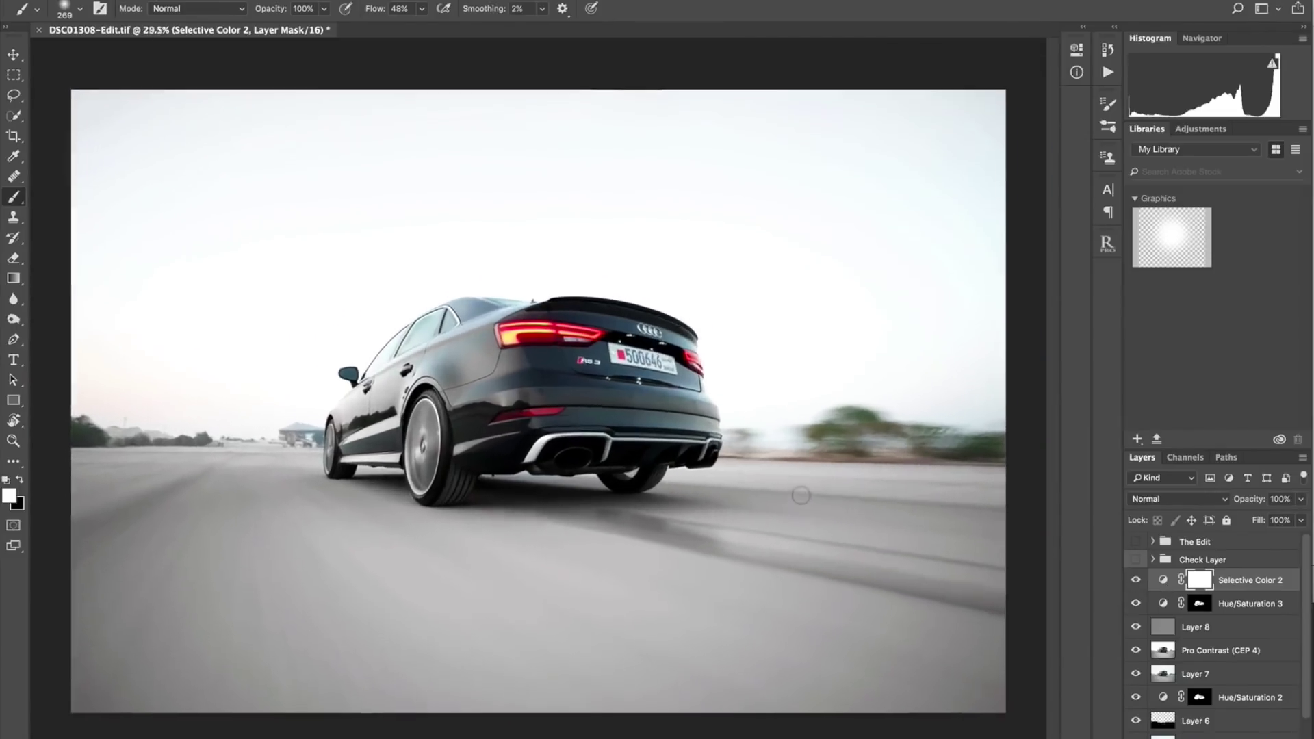
scroll(801, 494, "up", 2)
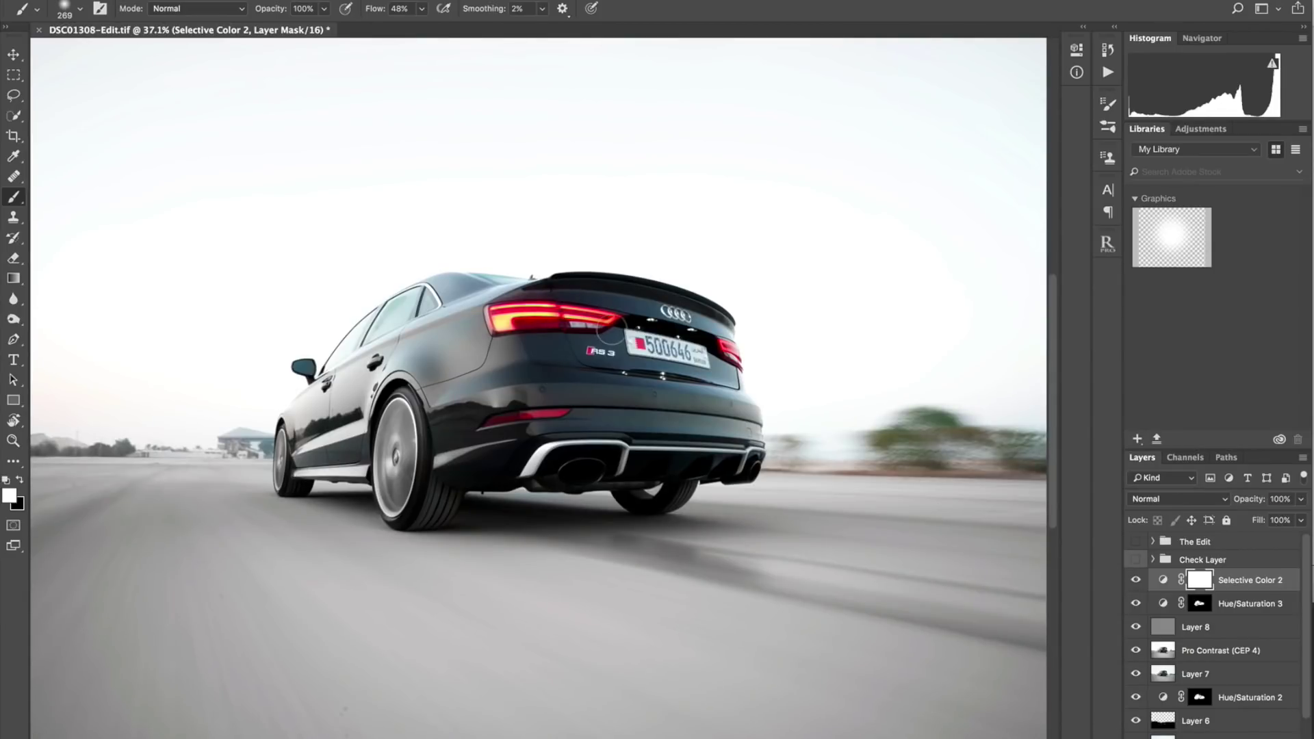
Step: Invert the Selective Color 2 mask to black and shrink the brush to 70 px
key("ctrl+i")
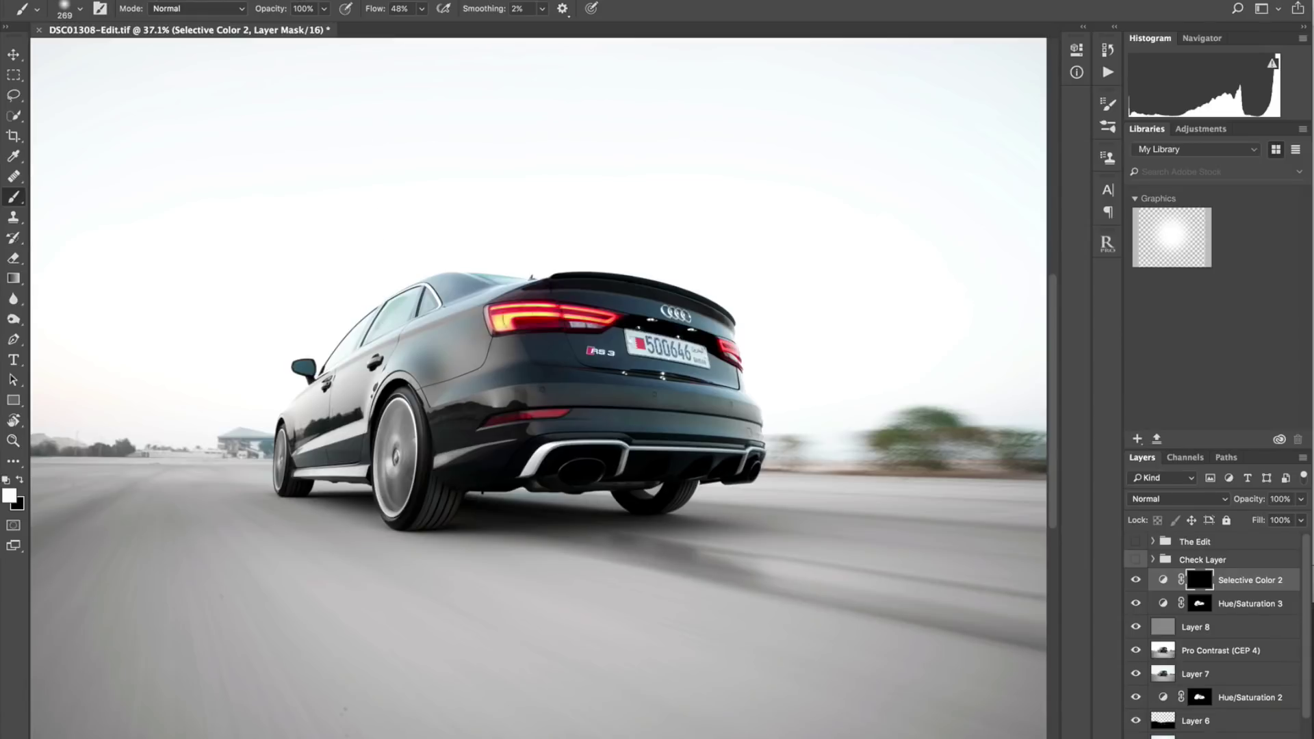
left_click(573, 317, "ctrl+alt")
left_click_drag(572, 316, 534, 316)
left_click_drag(550, 419, 520, 419)
scroll(538, 401, "down", 5)
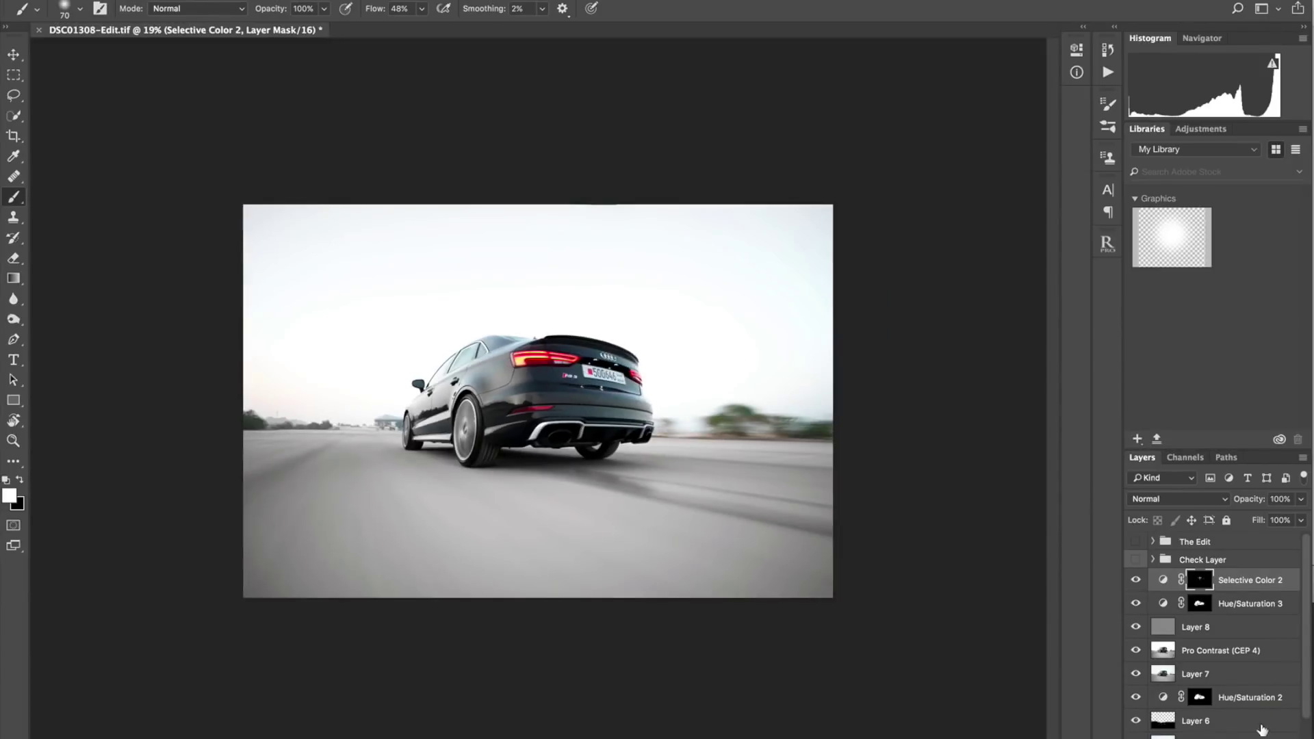
Step: Create a new haze layer, set brush flow to 21%, and enlarge the brush to about 5000 px
key("ctrl+shift+alt+n")
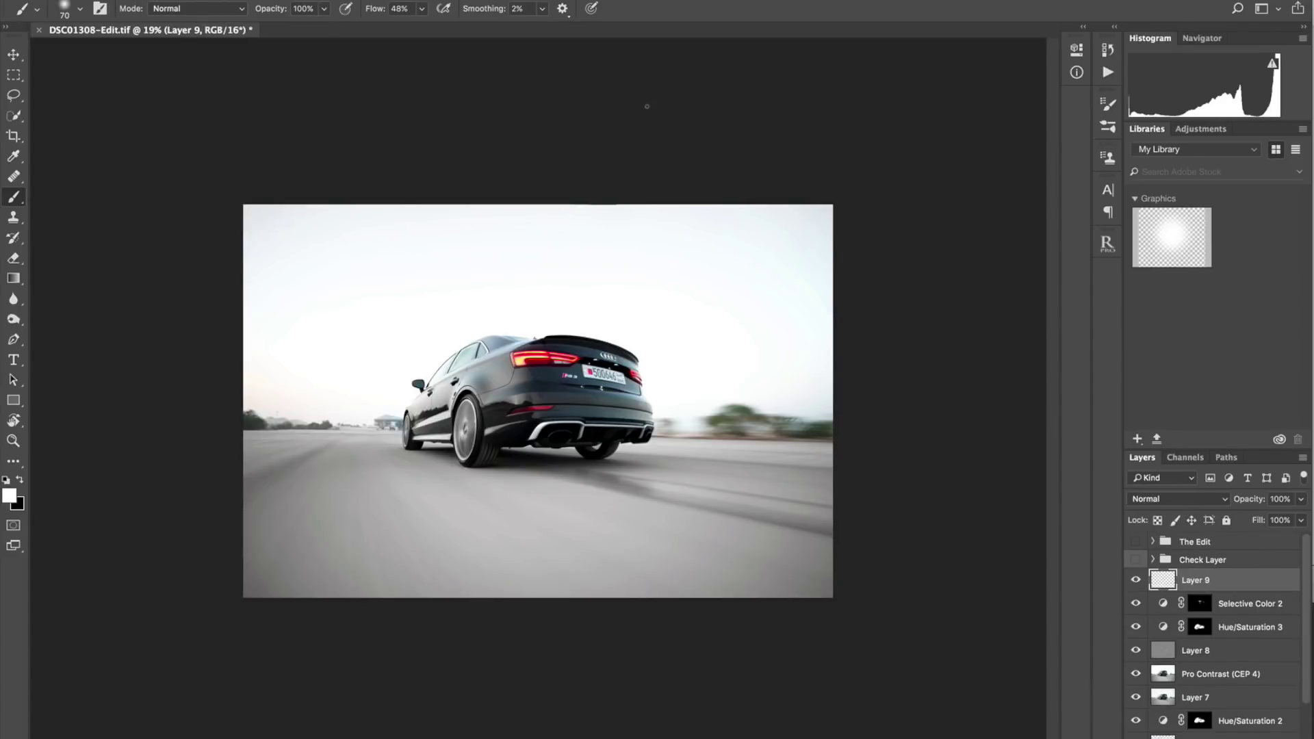
left_click(422, 8)
left_click_drag(422, 26, 393, 28)
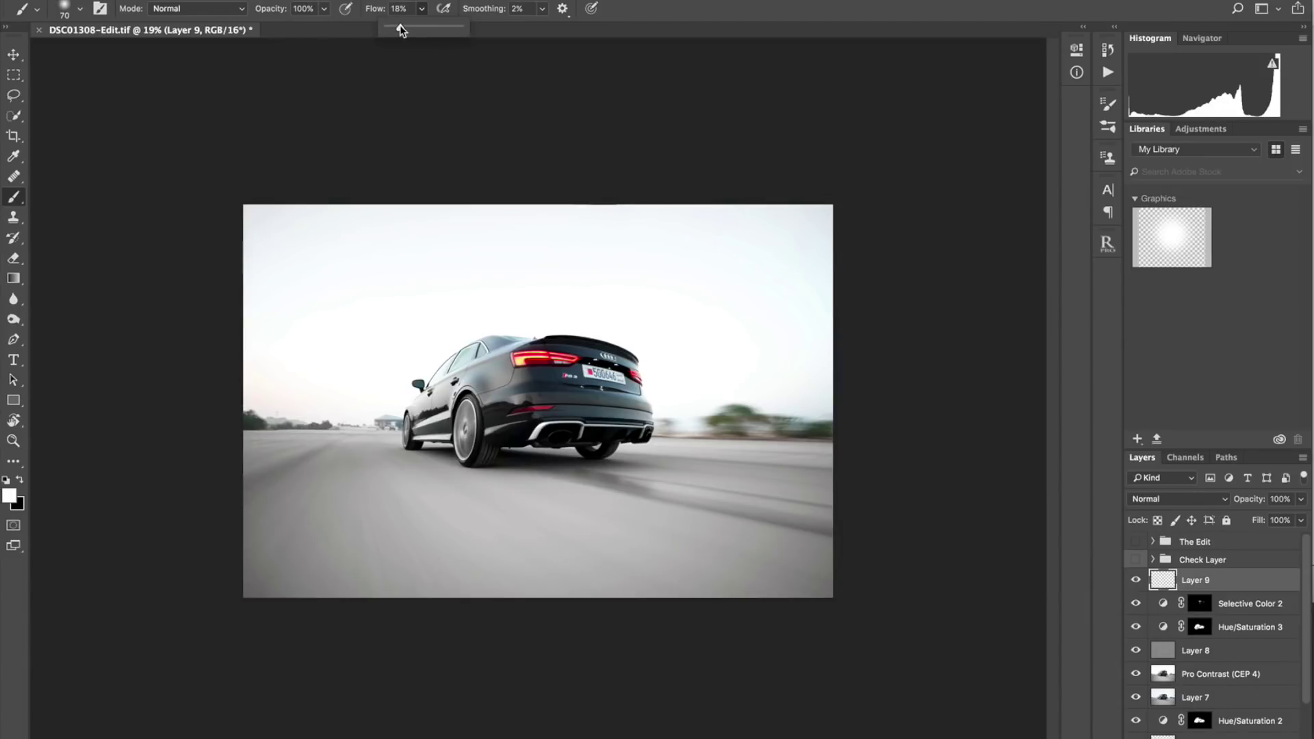
left_click_drag(400, 24, 402, 26)
mouse_move(301, 404)
left_mouse_down()
mouse_move(372, 410)
mouse_move(347, 411)
mouse_move(356, 425)
mouse_move(308, 424)
mouse_move(331, 426)
mouse_move(320, 455)
mouse_move(309, 418)
left_mouse_up()
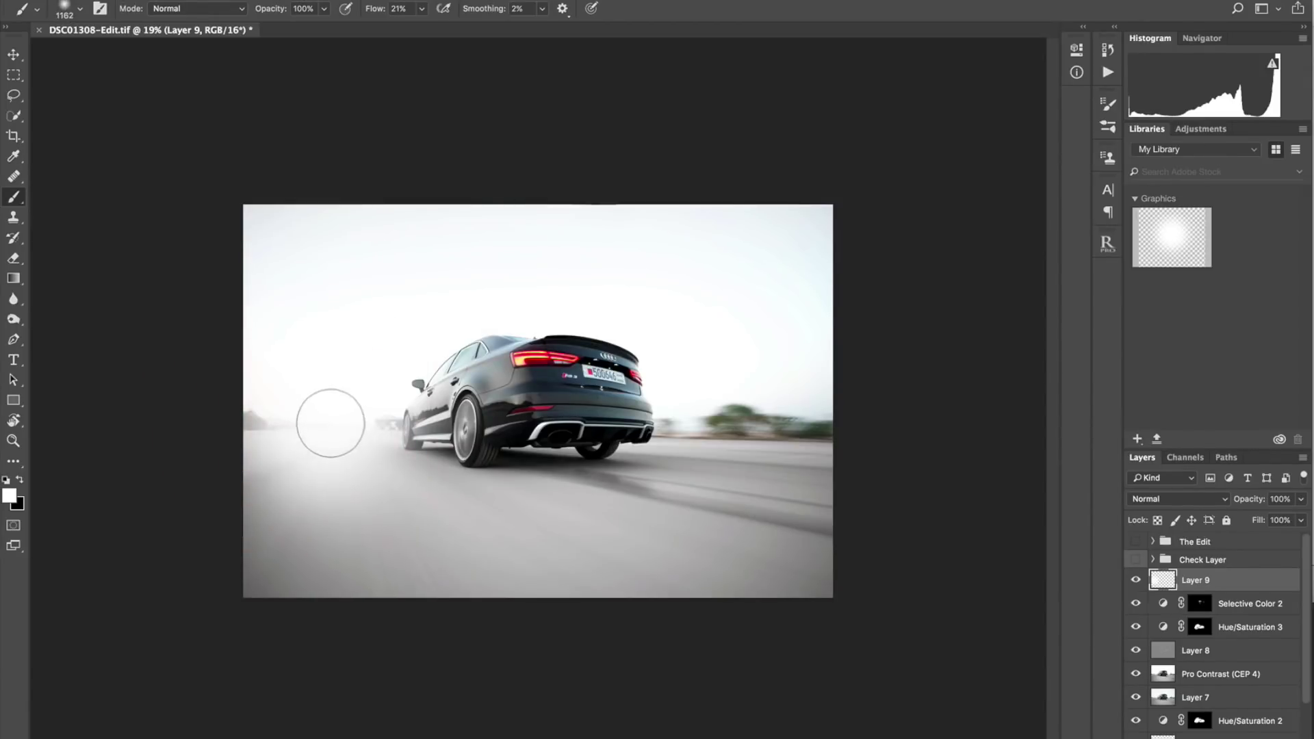
mouse_move(315, 435)
left_mouse_down()
mouse_move(385, 430)
mouse_move(356, 413)
mouse_move(403, 411)
mouse_move(230, 449)
mouse_move(171, 449)
left_mouse_up()
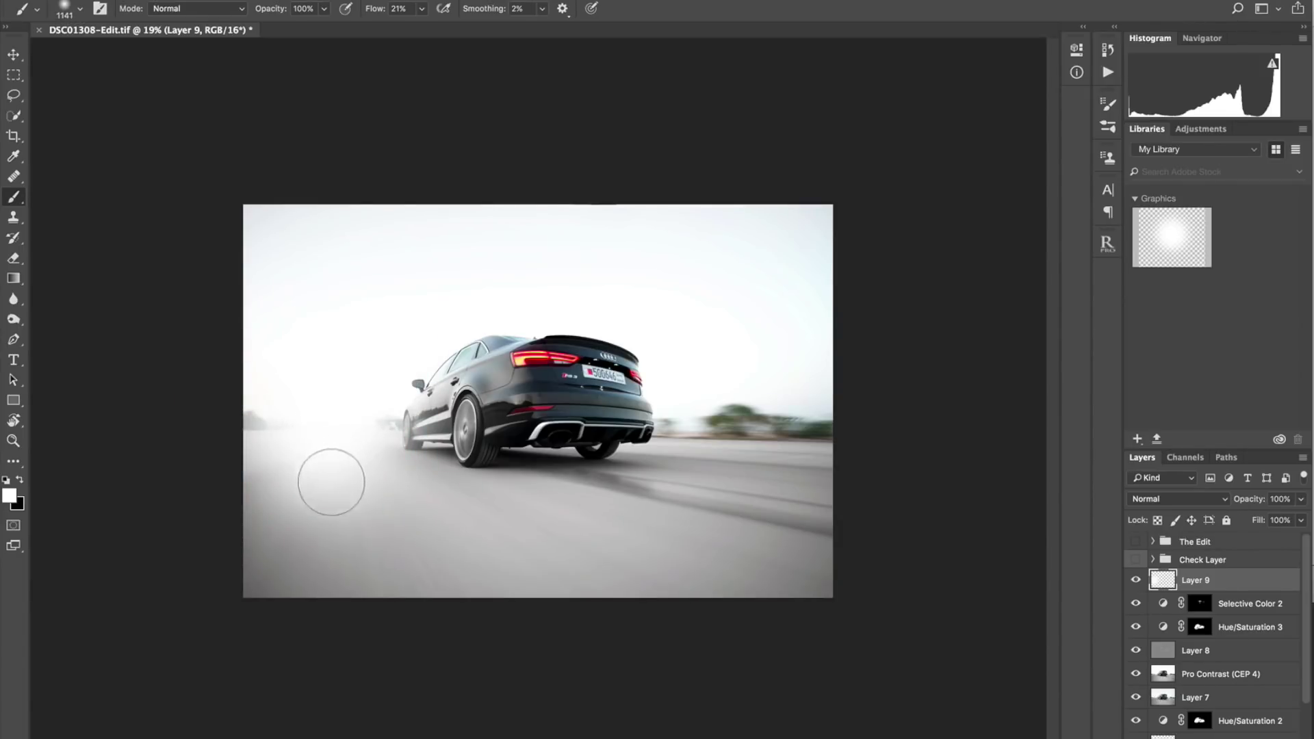
mouse_move(333, 466)
left_mouse_down()
mouse_move(365, 422)
mouse_move(405, 423)
mouse_move(352, 435)
mouse_move(579, 451)
left_mouse_up()
Step: Paint soft white haze over the left side and right edge, lowering flow to 9%
mouse_move(428, 443)
left_mouse_down()
mouse_move(317, 419)
mouse_move(340, 418)
mouse_move(381, 88)
left_mouse_up()
left_click(422, 8)
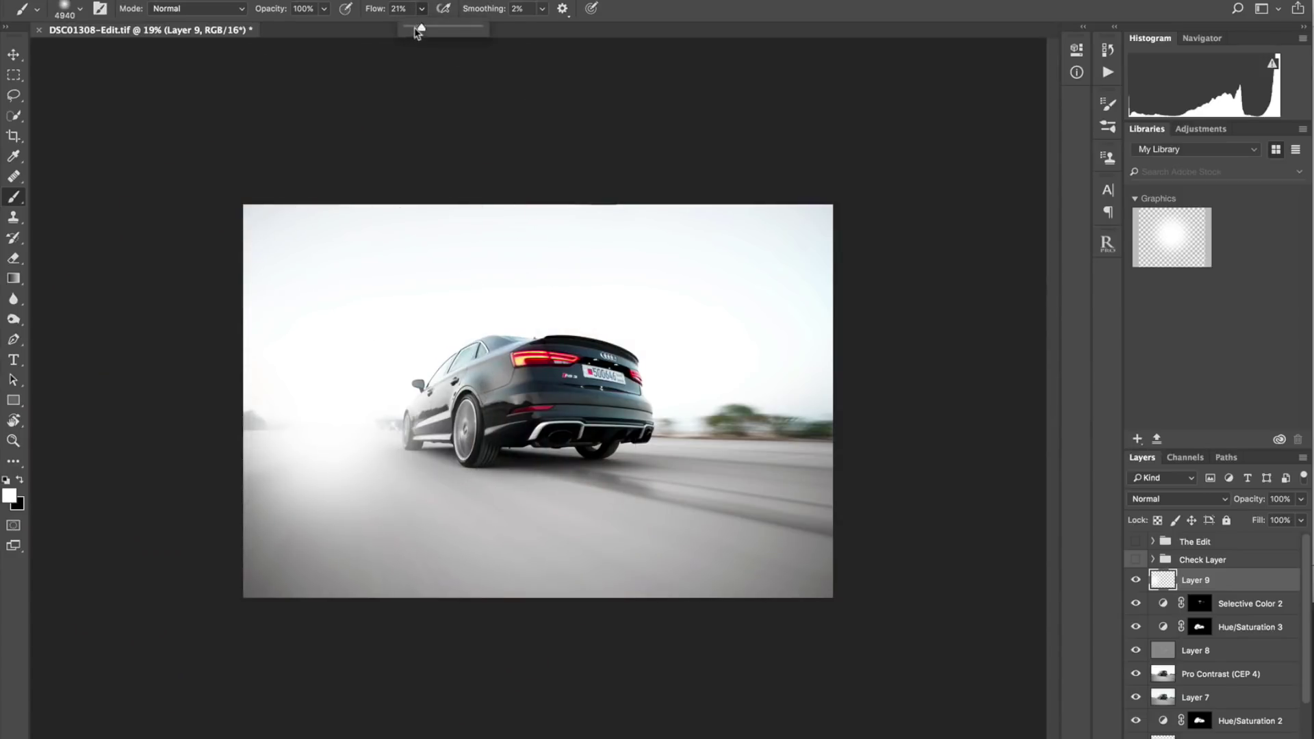
left_click(537, 162)
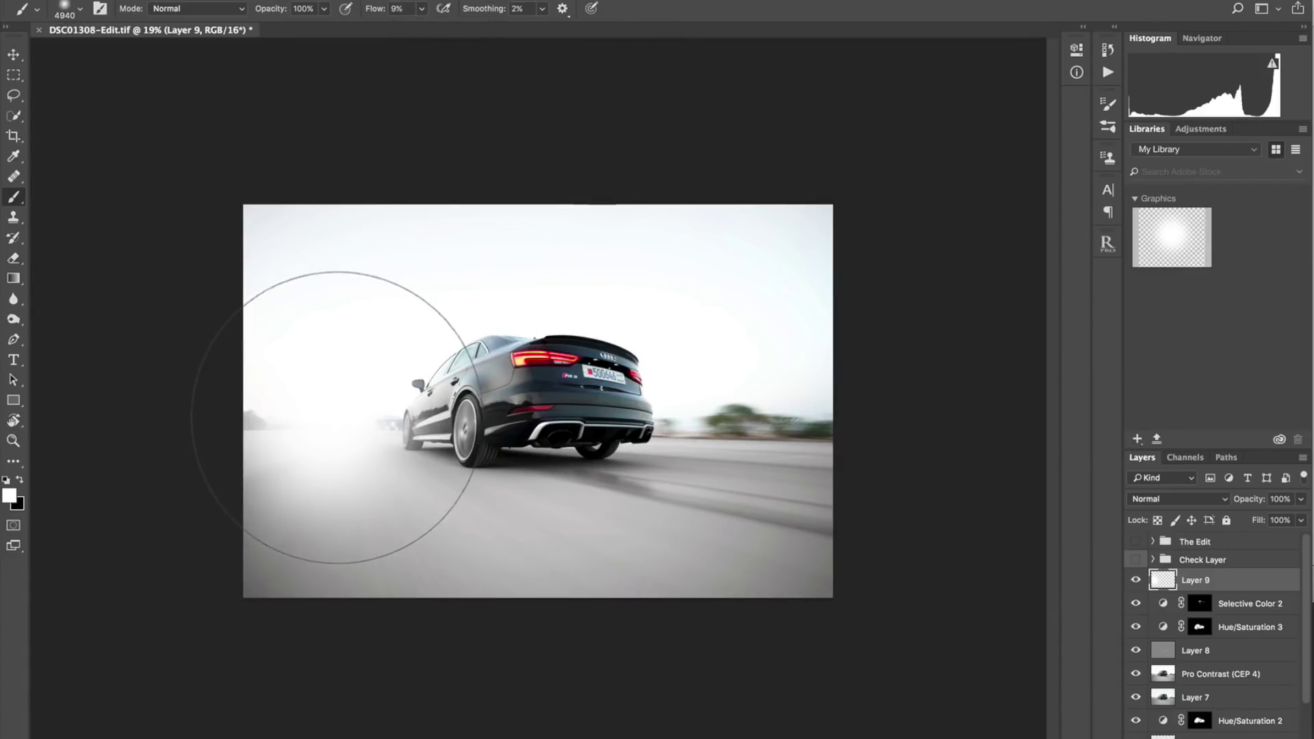
left_click_drag(334, 417, 342, 427)
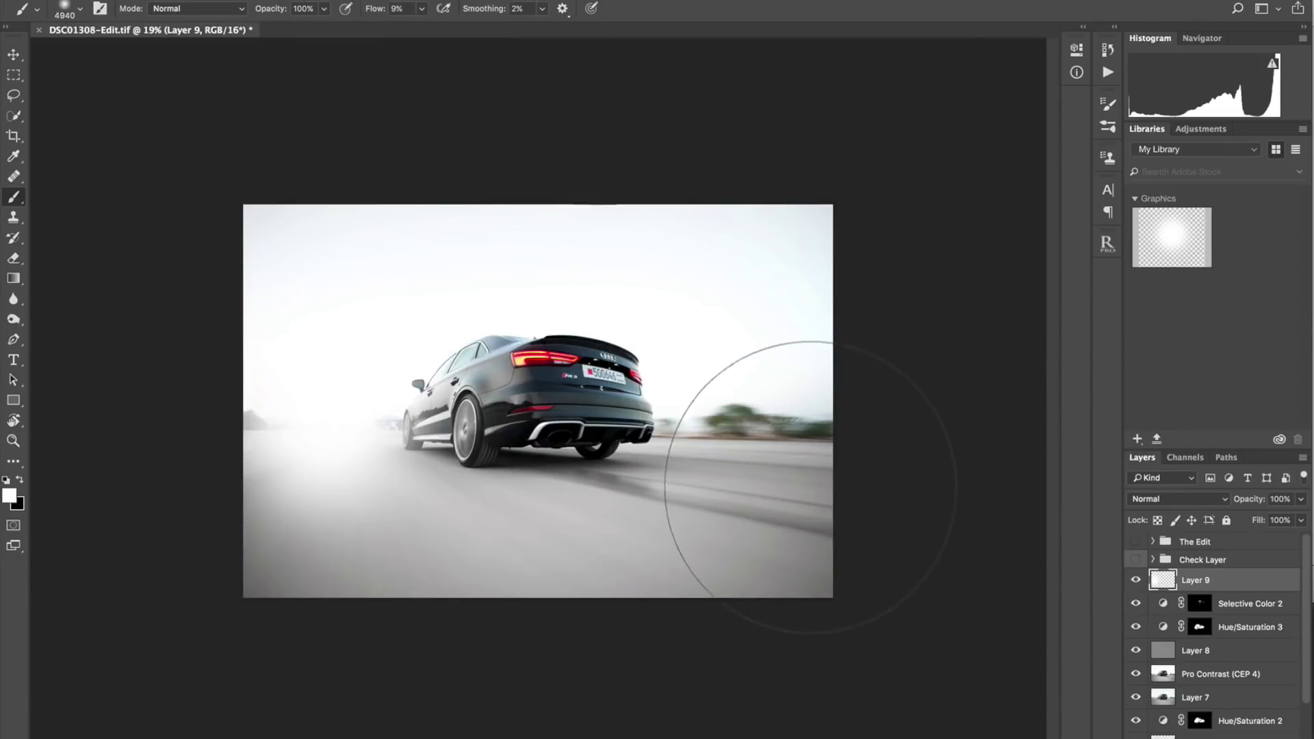
left_click_drag(842, 436, 772, 421)
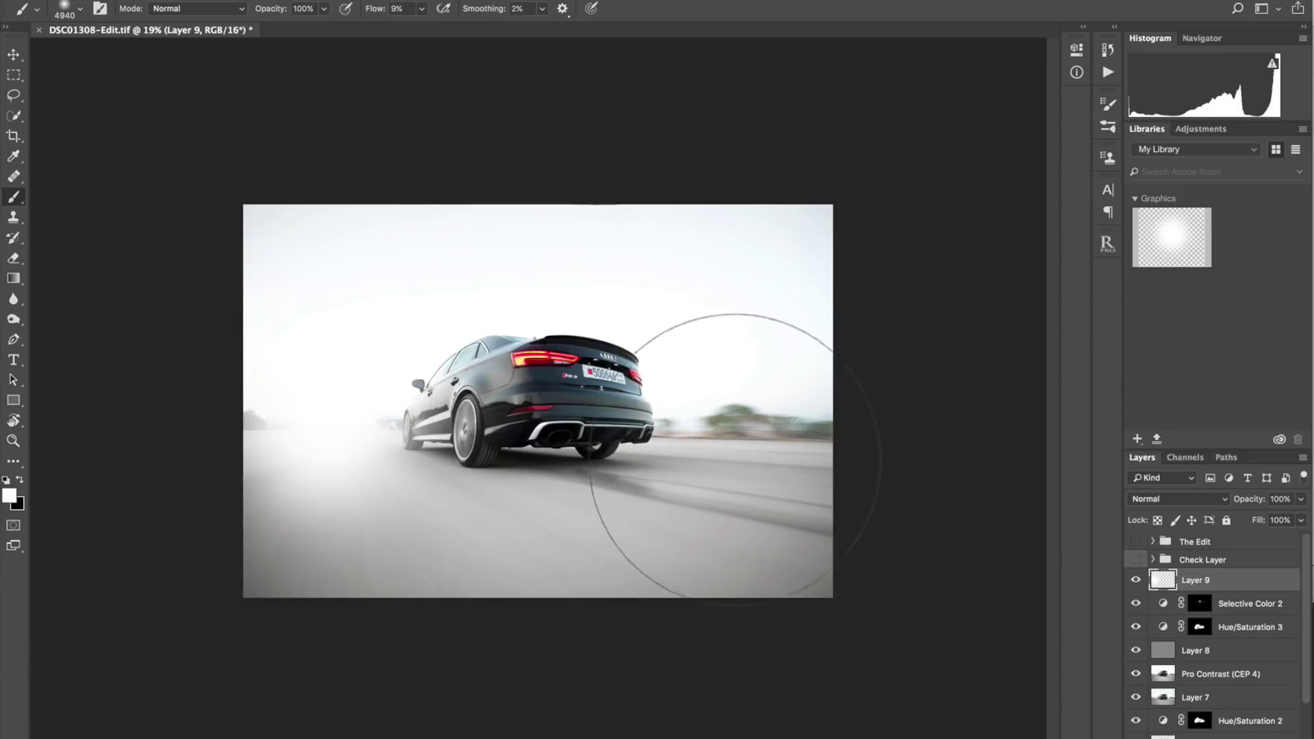
scroll(739, 430, "up", 1)
key("bracketleft")
key("bracketleft")
key("bracketleft")
key("bracketleft")
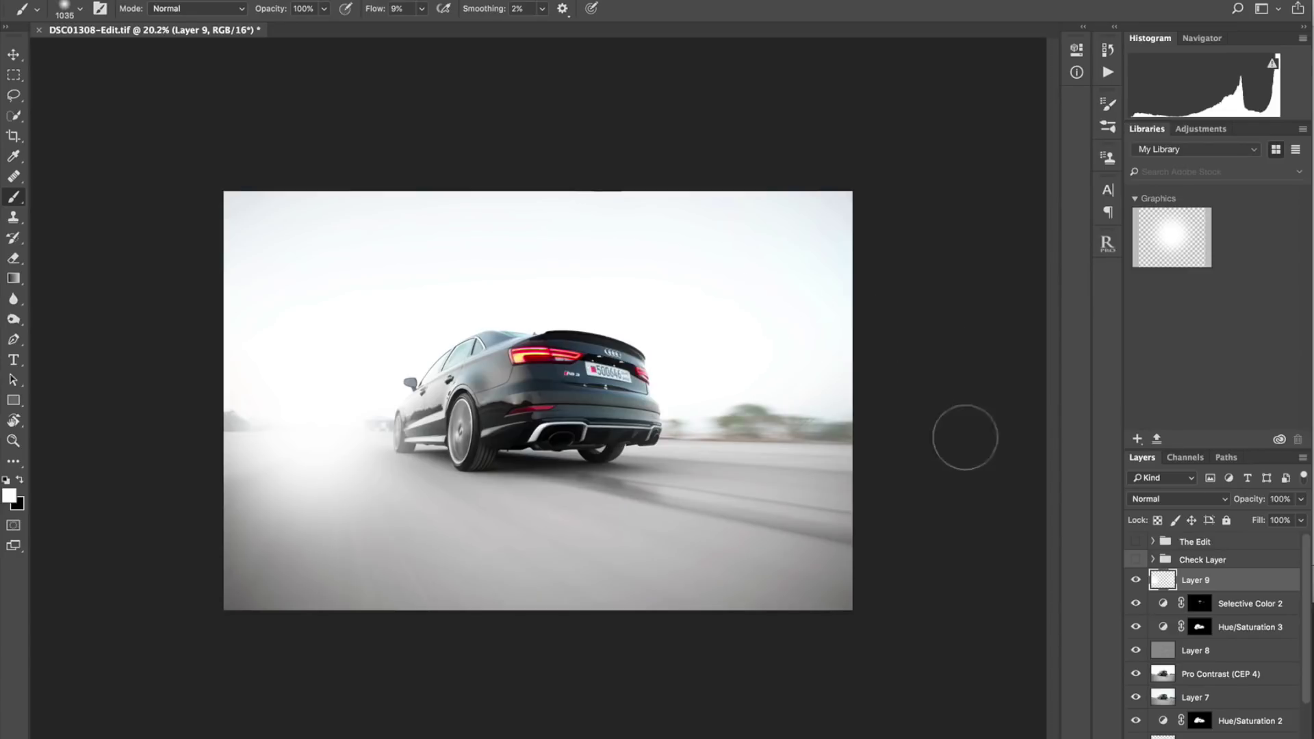
Step: Add a mask to Layer 9 and paint black with a roughly 1680 px brush to remove haze near the car
key("ctrl+shift+m")
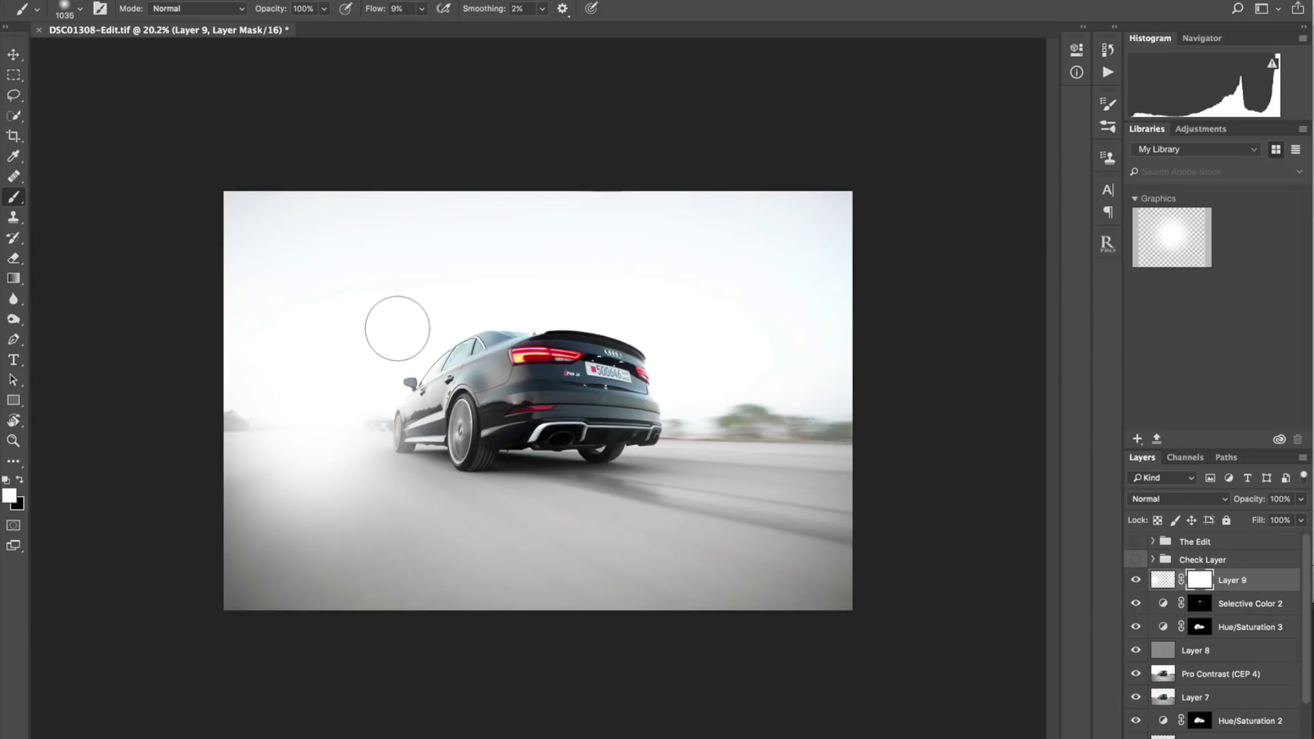
key("x")
mouse_move(484, 323)
left_mouse_down()
mouse_move(530, 329)
mouse_move(517, 361)
mouse_move(477, 373)
mouse_move(479, 404)
mouse_move(466, 390)
mouse_move(445, 400)
mouse_move(473, 411)
mouse_move(448, 400)
left_mouse_up()
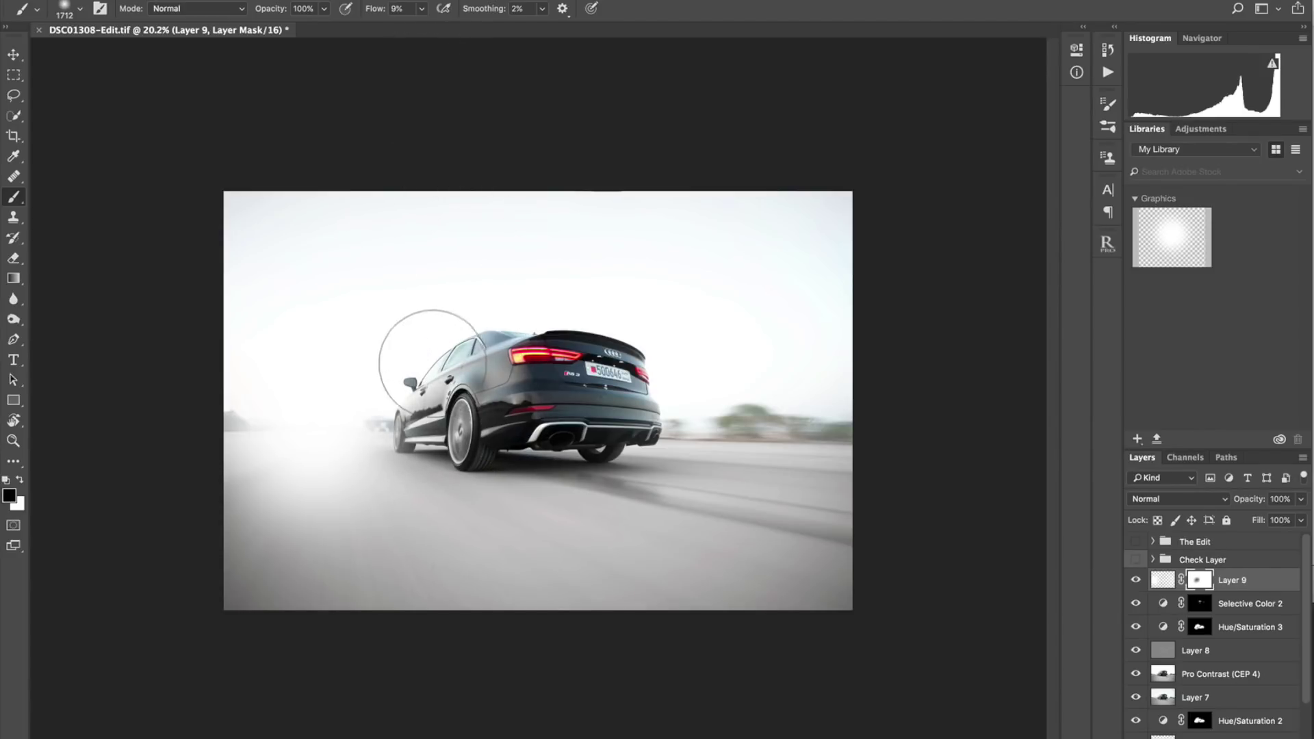
left_click_drag(463, 447, 602, 431)
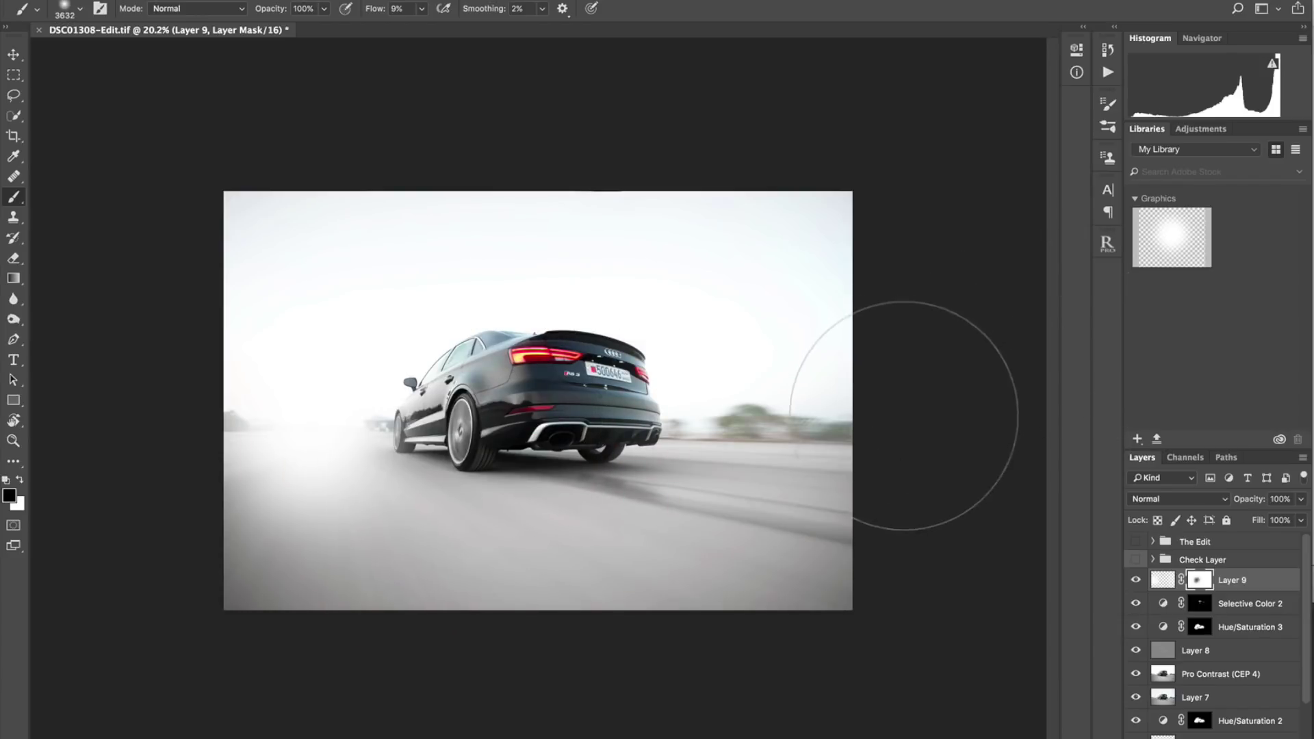
scroll(900, 336, "up", 1)
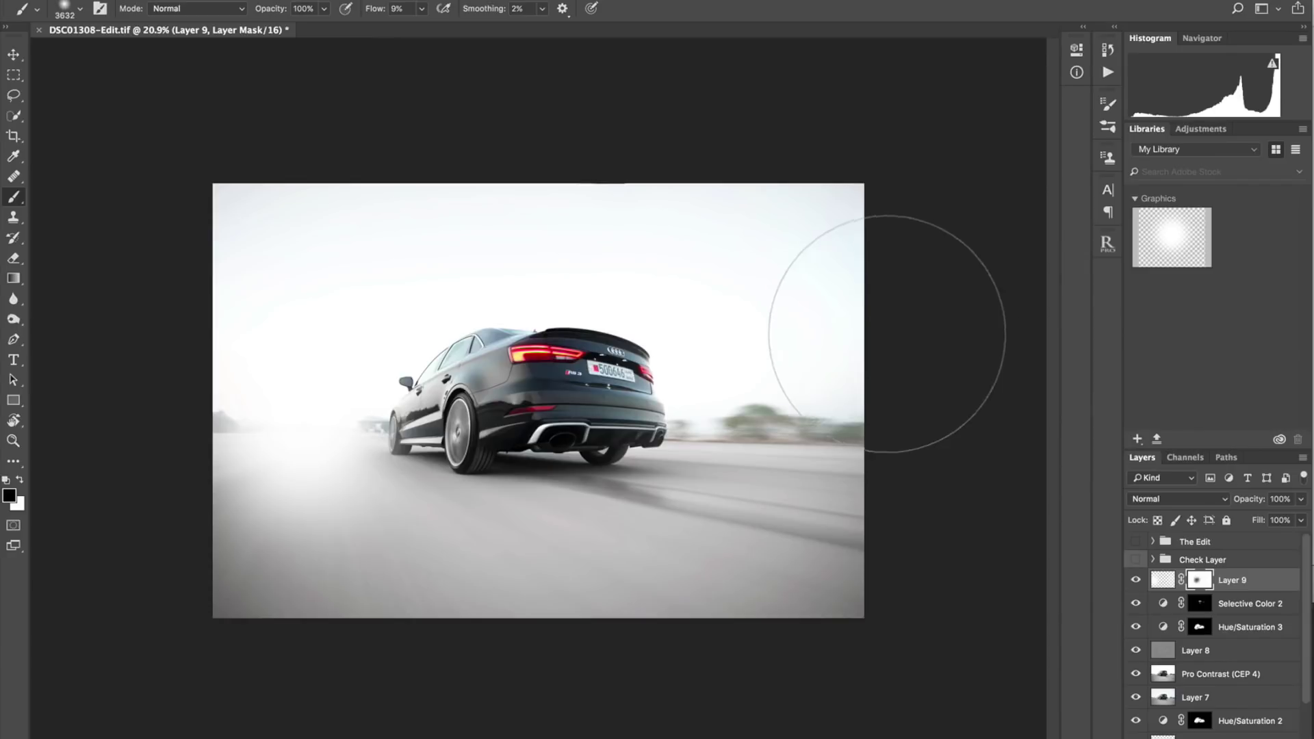
Step: Select the gray Overlay Layer 8, shrink the brush to about 867 px and keep flow at 3%
left_click(1161, 656)
scroll(1150, 648, "down", 1)
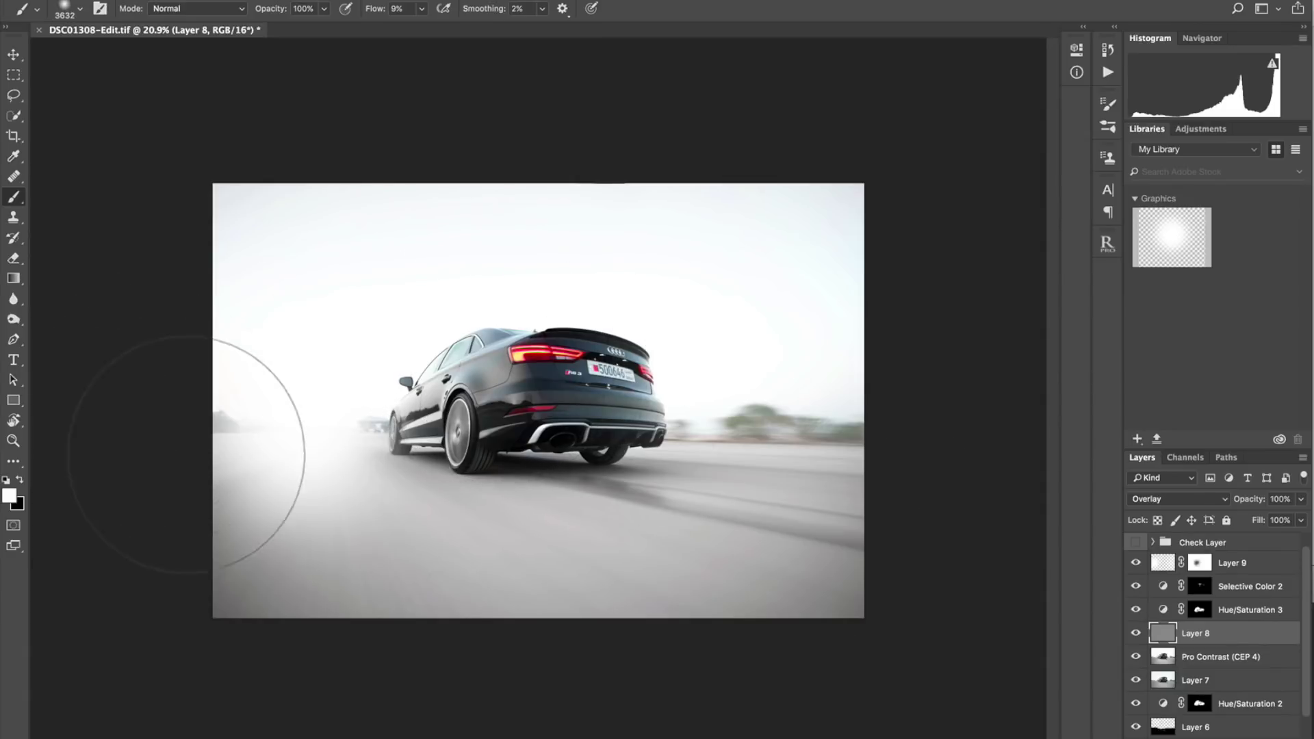
left_click_drag(262, 420, 137, 452, "ctrl+alt")
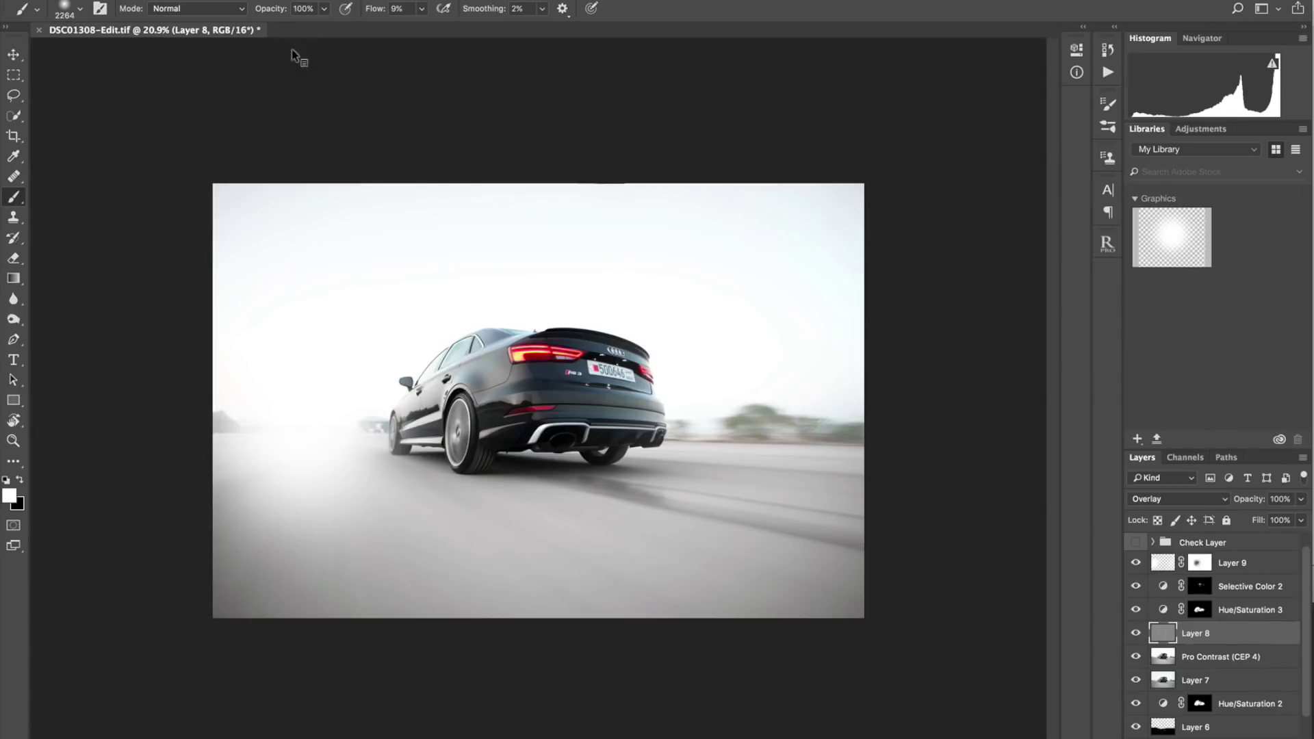
left_click_drag(363, 411, 232, 436, "ctrl+alt")
left_click(422, 8)
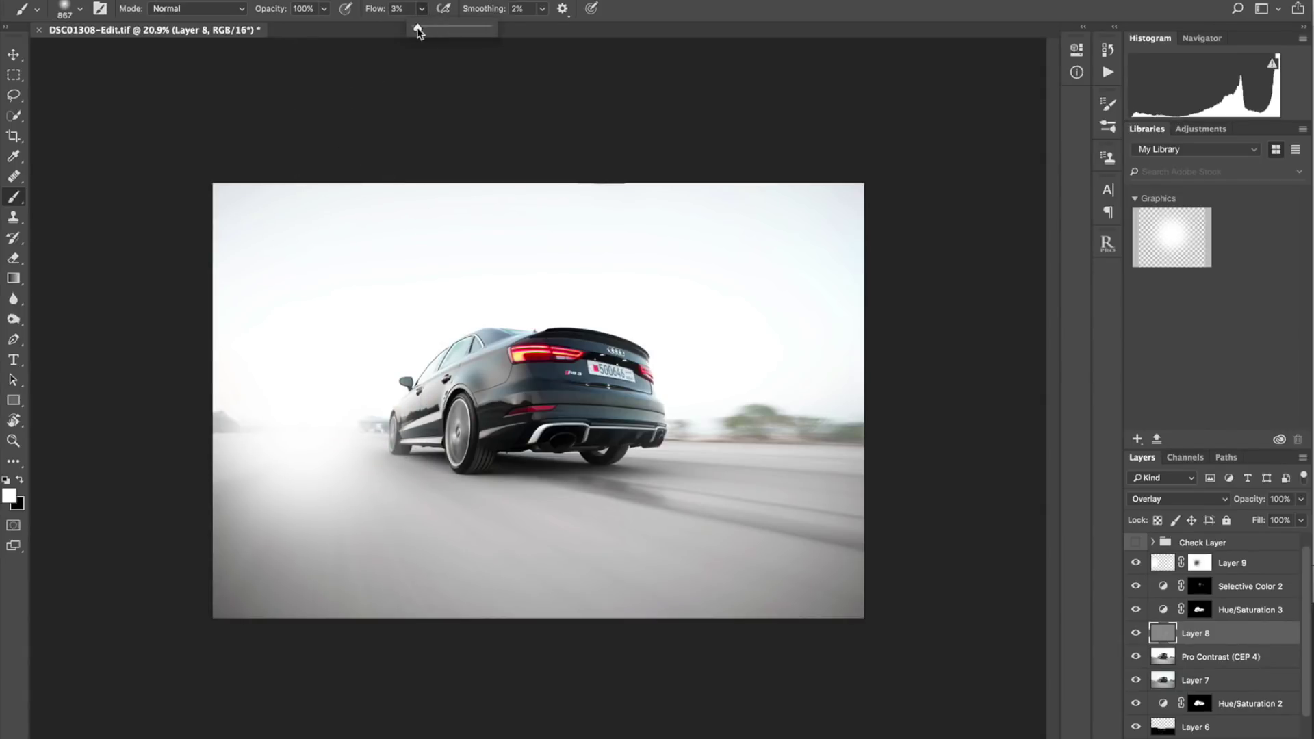
left_click(600, 38)
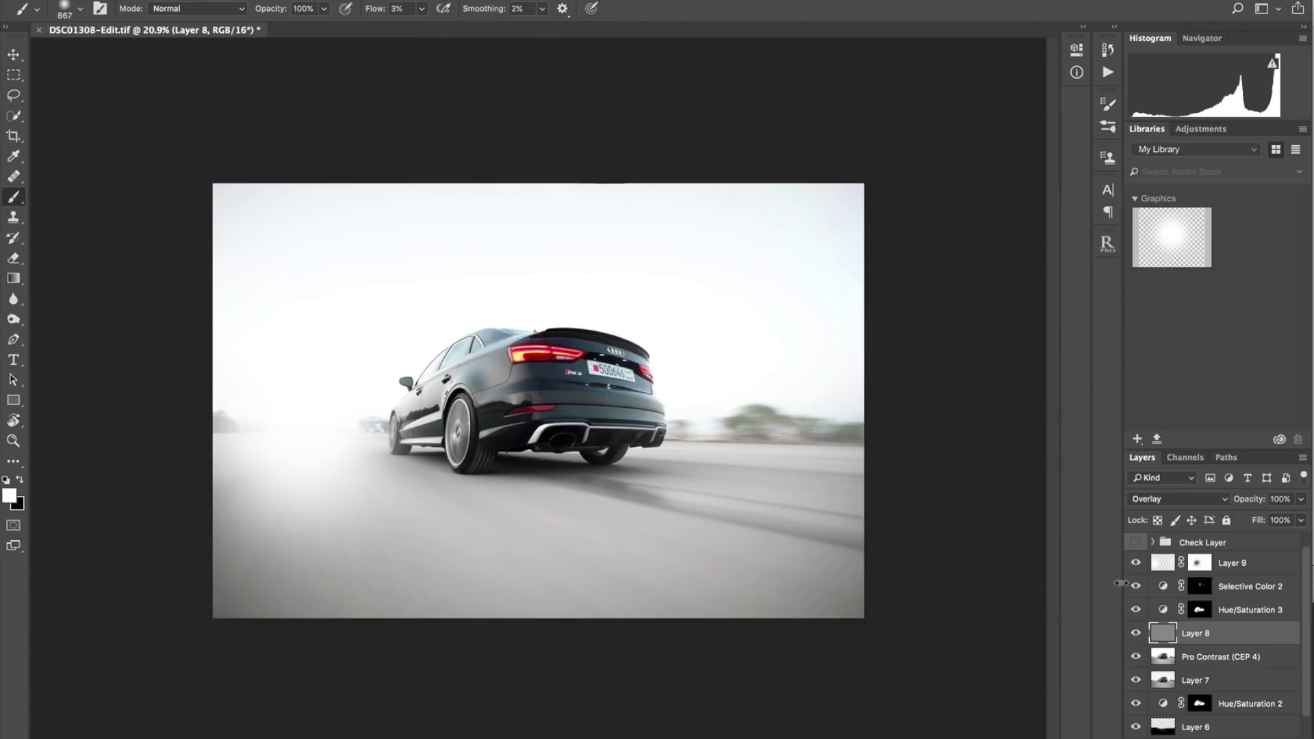
Step: Hide Layer 9's haze, set brush smoothing to 100%, paint black, and shrink the brush to 241 px
left_click(1136, 563)
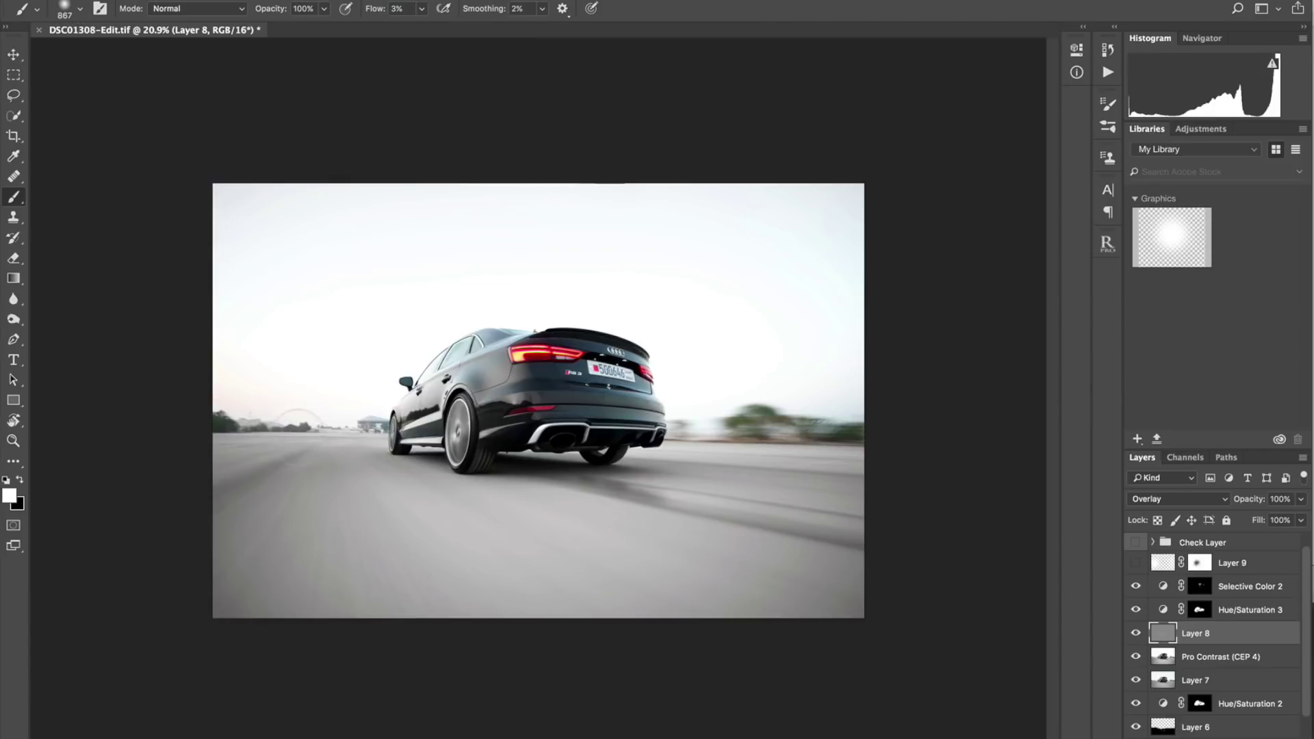
left_click_drag(287, 468, 272, 493)
left_click(543, 9)
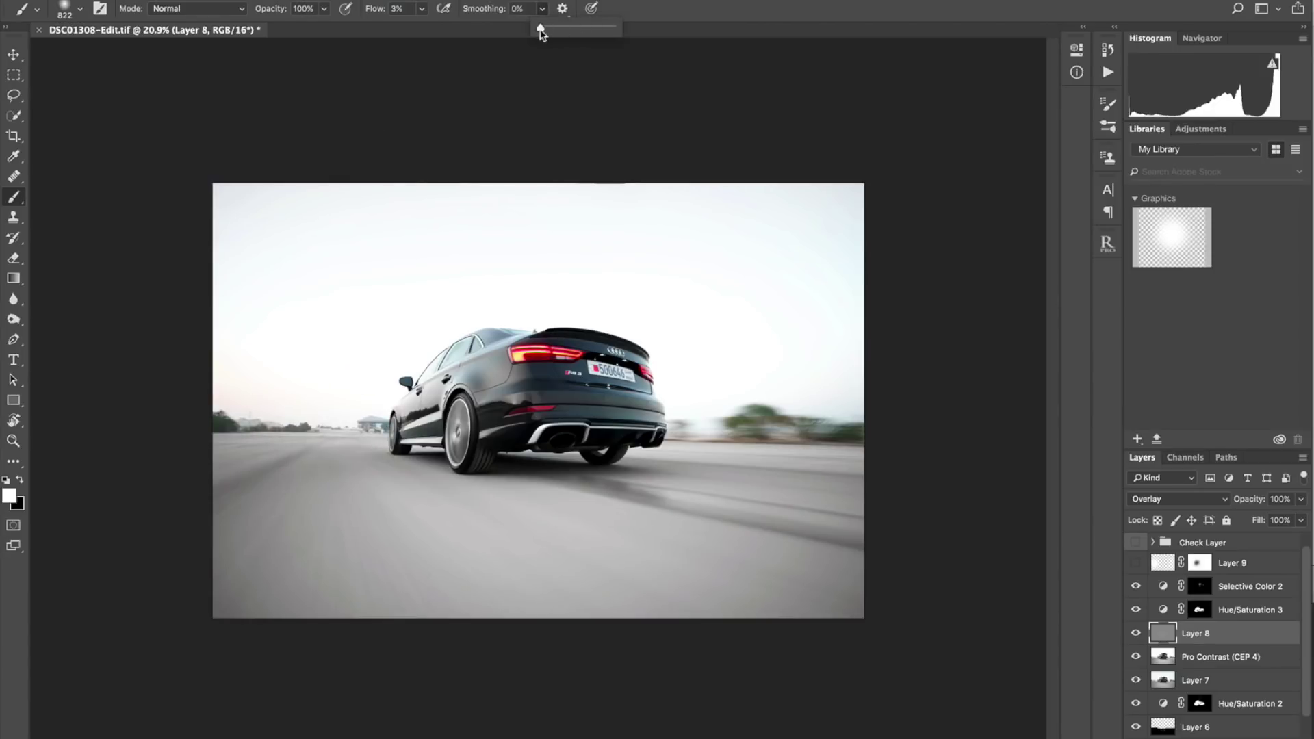
left_click_drag(543, 33, 720, 13)
mouse_move(298, 457)
left_mouse_down()
mouse_move(269, 474)
mouse_move(303, 446)
left_mouse_up()
key("x")
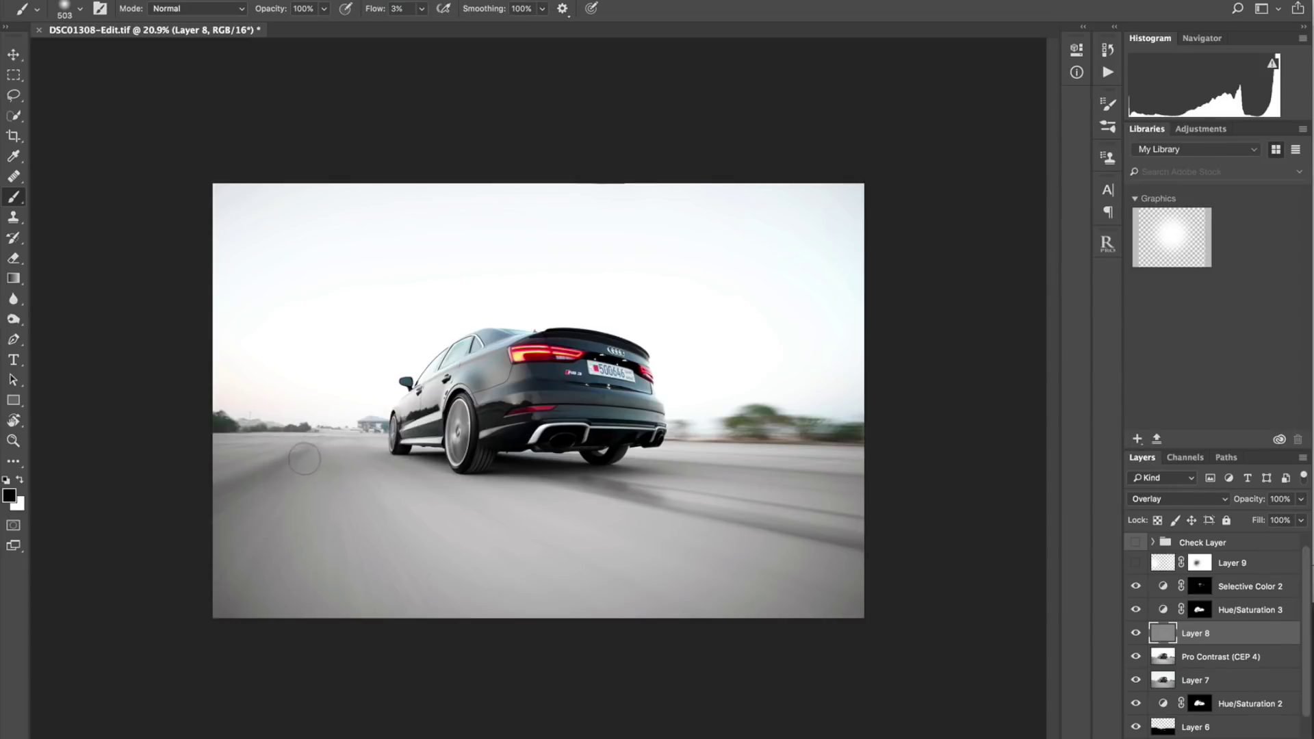
left_click_drag(304, 459, 308, 445)
Step: Lower brush smoothing to about 59% and set brush flow to 2%
left_click(542, 9)
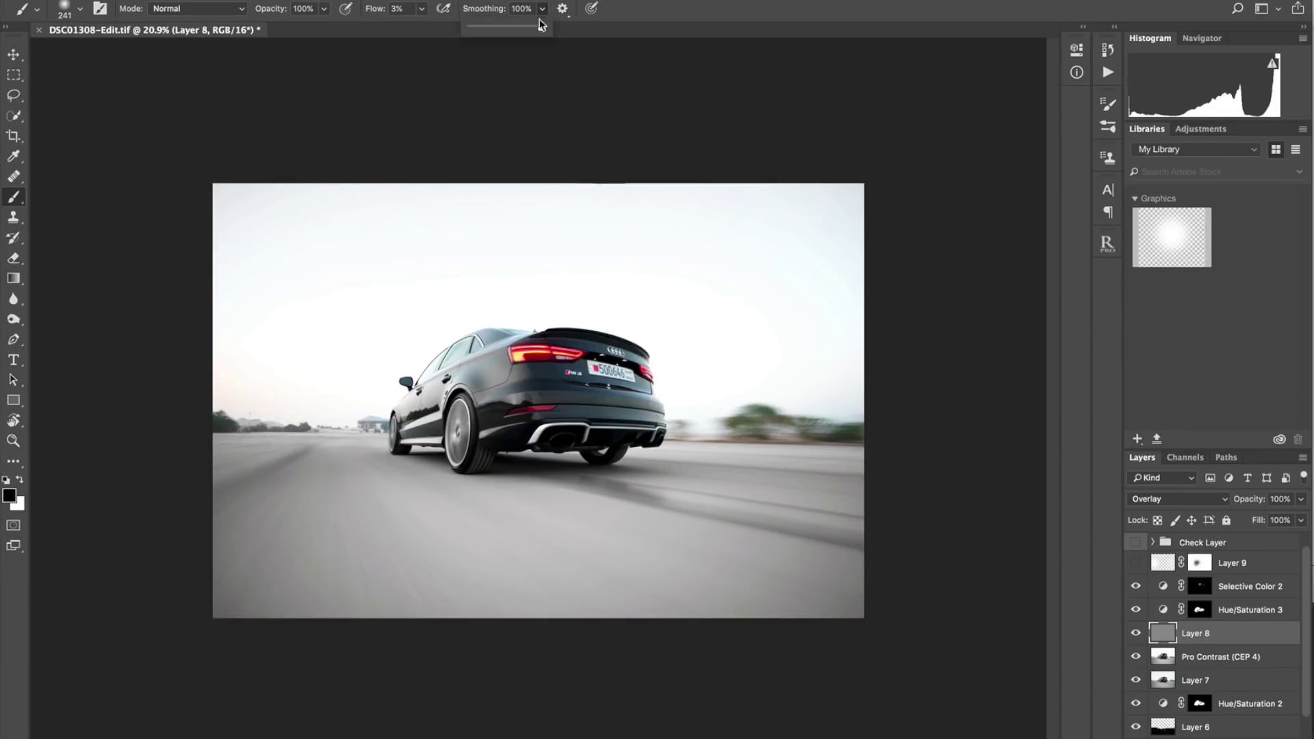
left_click_drag(540, 28, 513, 29)
left_click(634, 15)
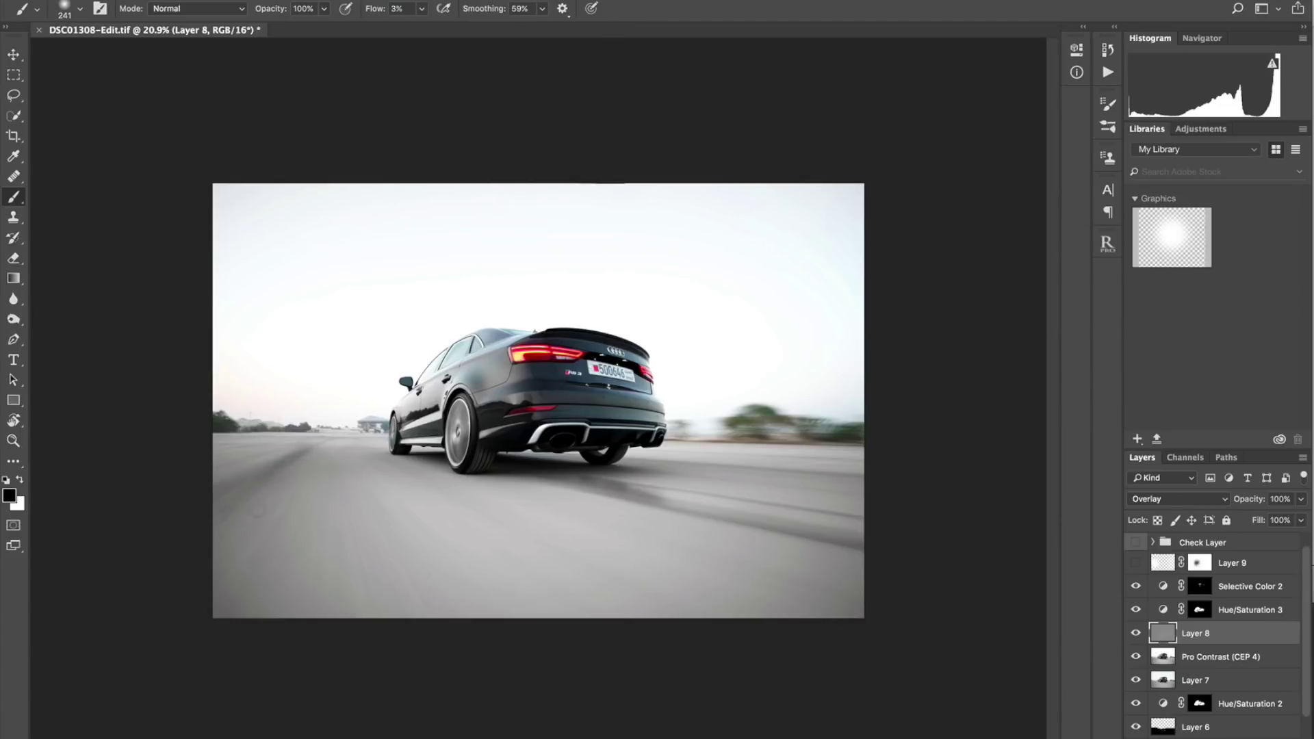
key("z")
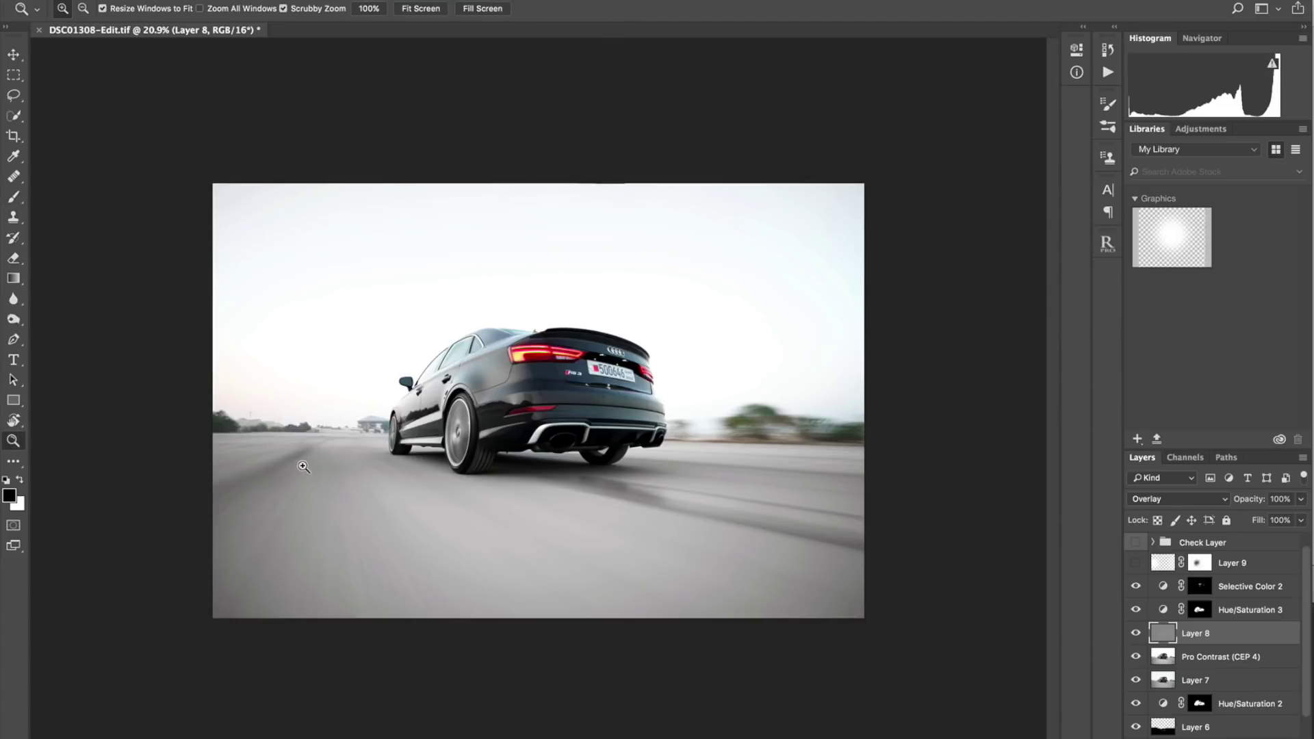
key("b")
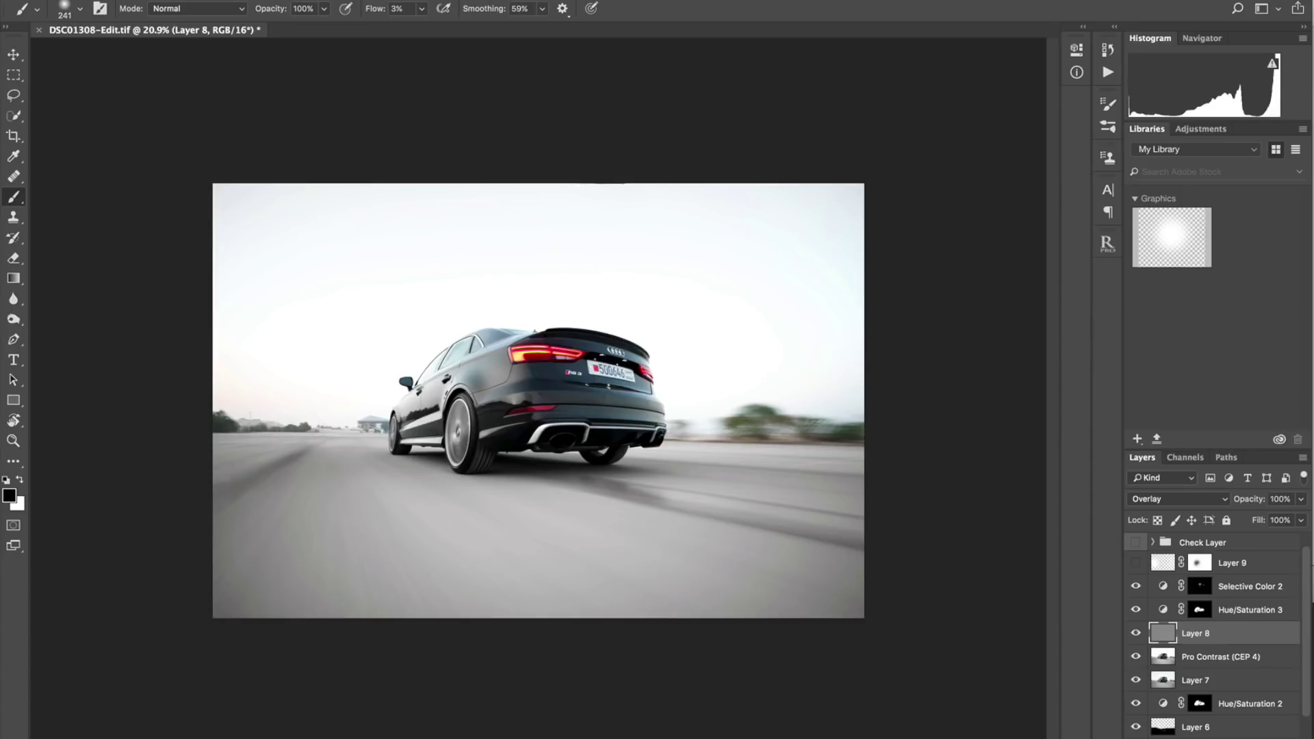
left_click(422, 8)
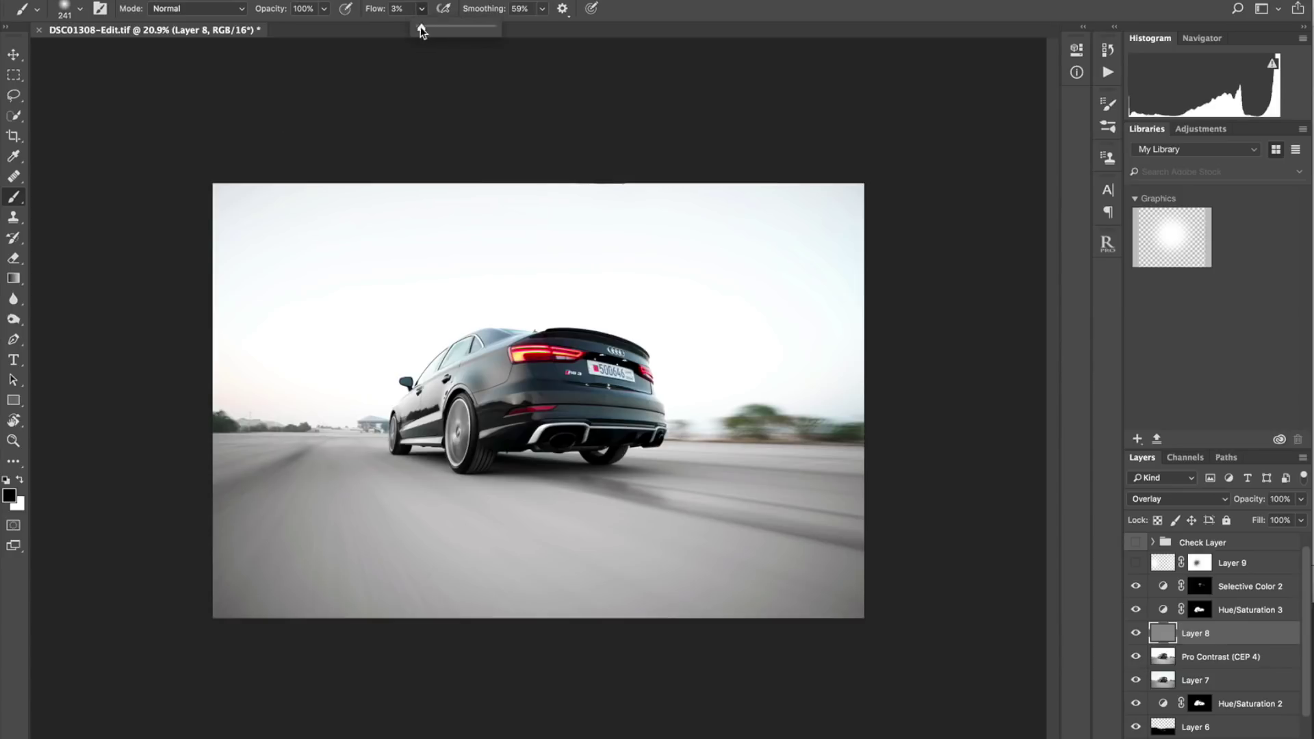
left_click(644, 19)
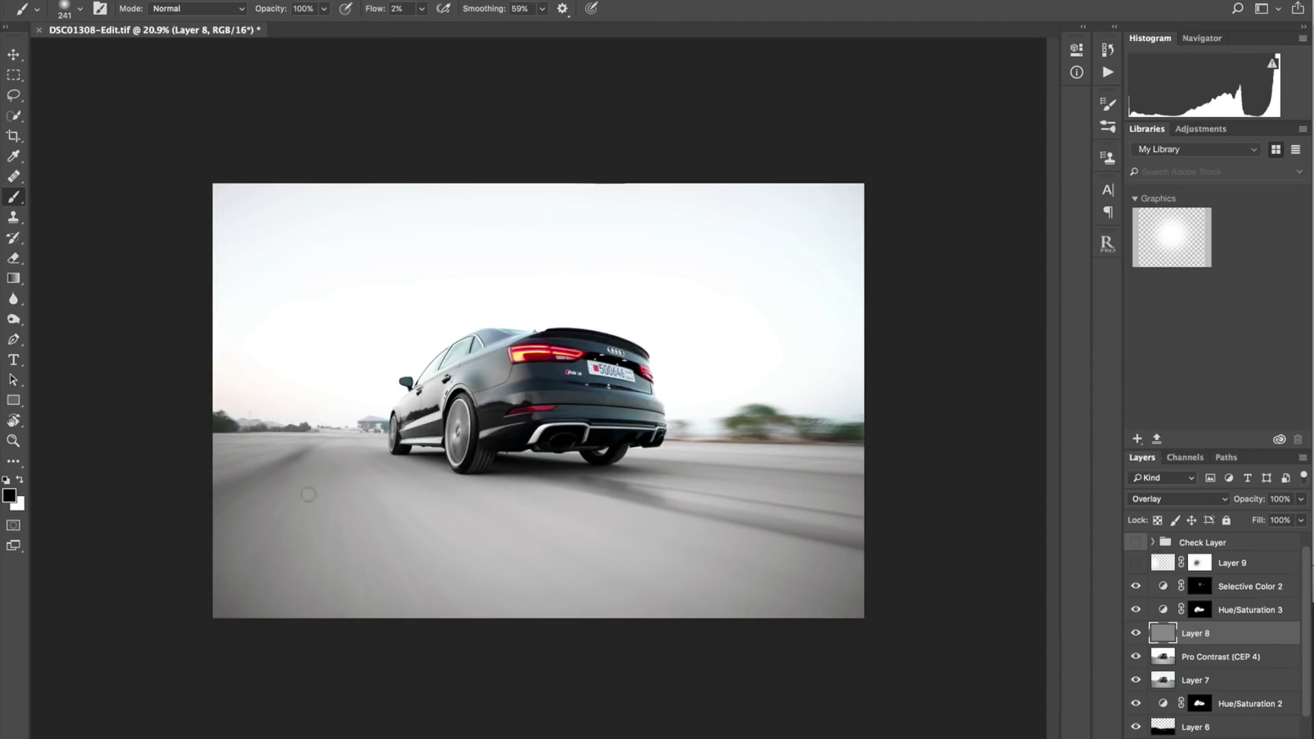
Step: Rotate the view about 45° and paint a faint stroke along the road streaks, then shrink the brush
key("r")
mouse_move(285, 491)
left_mouse_down()
mouse_move(293, 422)
mouse_move(338, 339)
left_mouse_up()
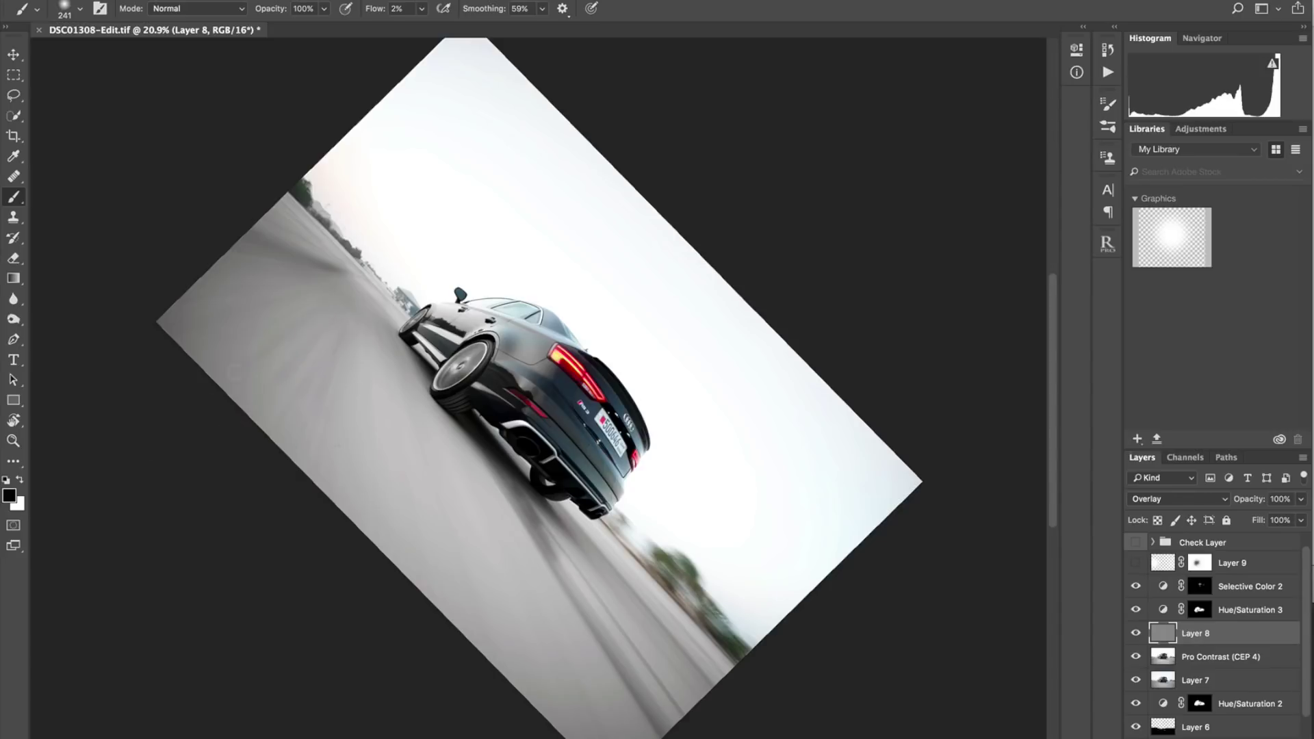
left_click_drag(235, 364, 323, 317)
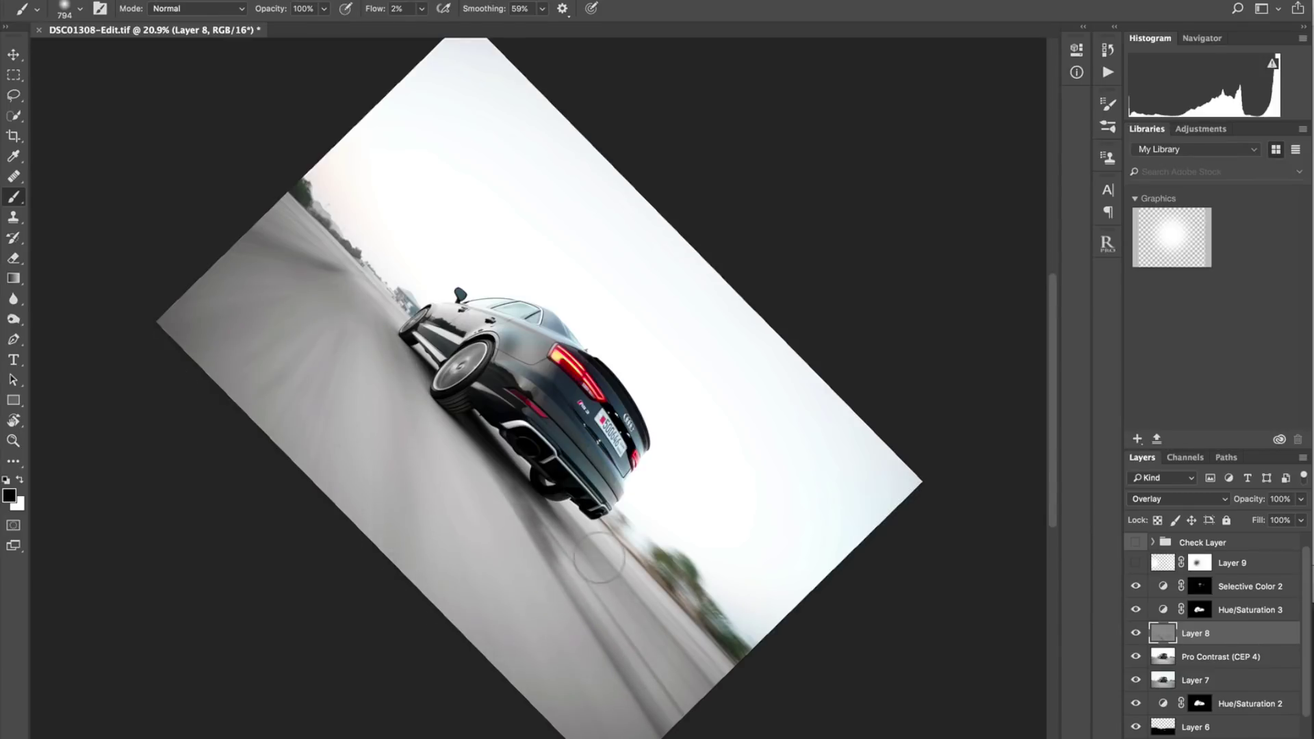
key("bracketleft")
key("bracketleft")
key("bracketleft")
key("bracketleft")
Step: Rotate the view back to nearly level and select the Check Layer group
left_click_drag(374, 304, 336, 444)
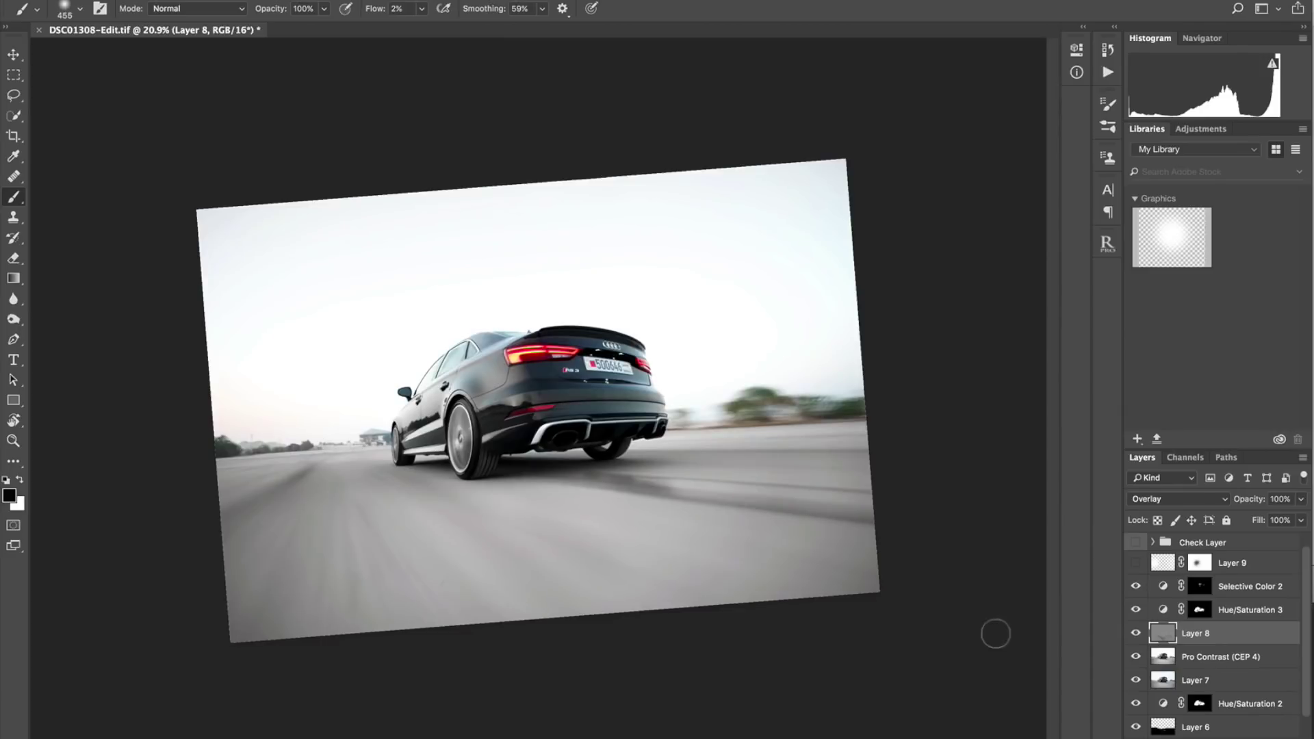
scroll(1217, 656, "up", 1)
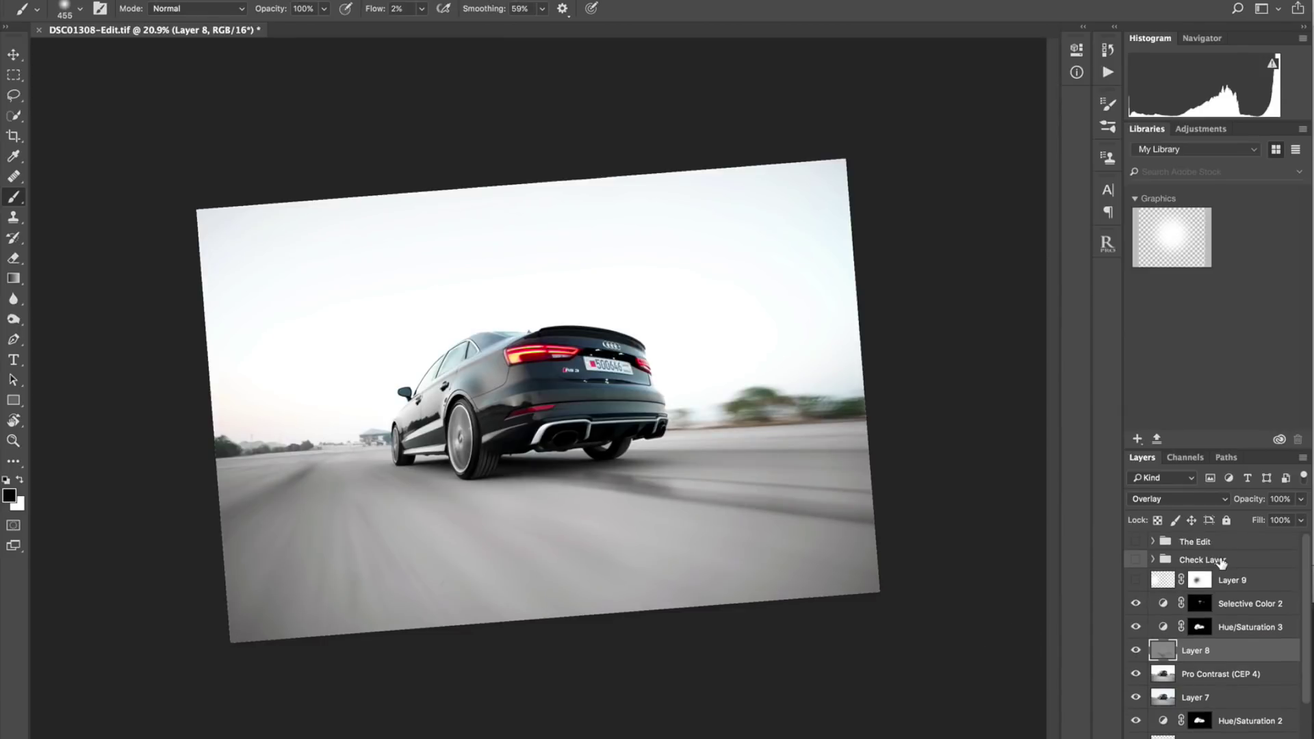
left_click(1222, 562)
Step: Show Layer 9's white glow, then set the photo's Clarity to +28 in Lightroom
left_click(1136, 581)
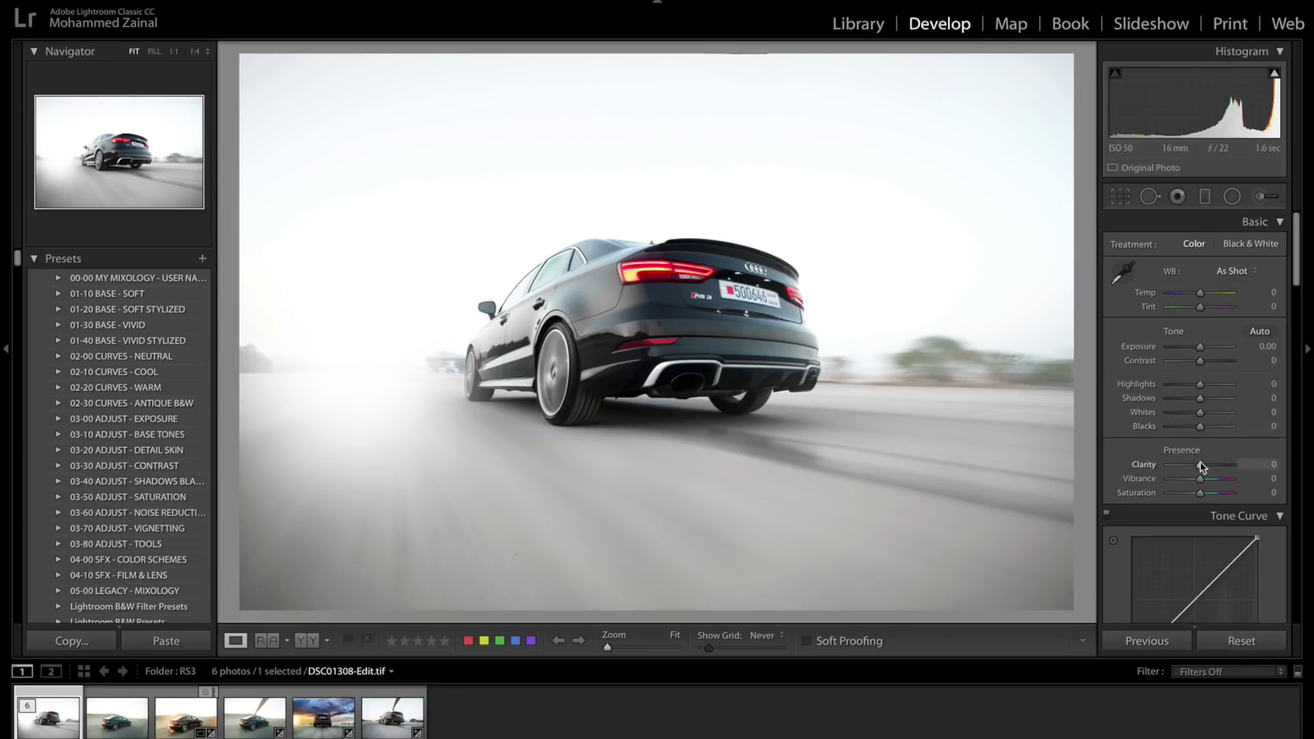
left_click_drag(1204, 468, 1214, 464)
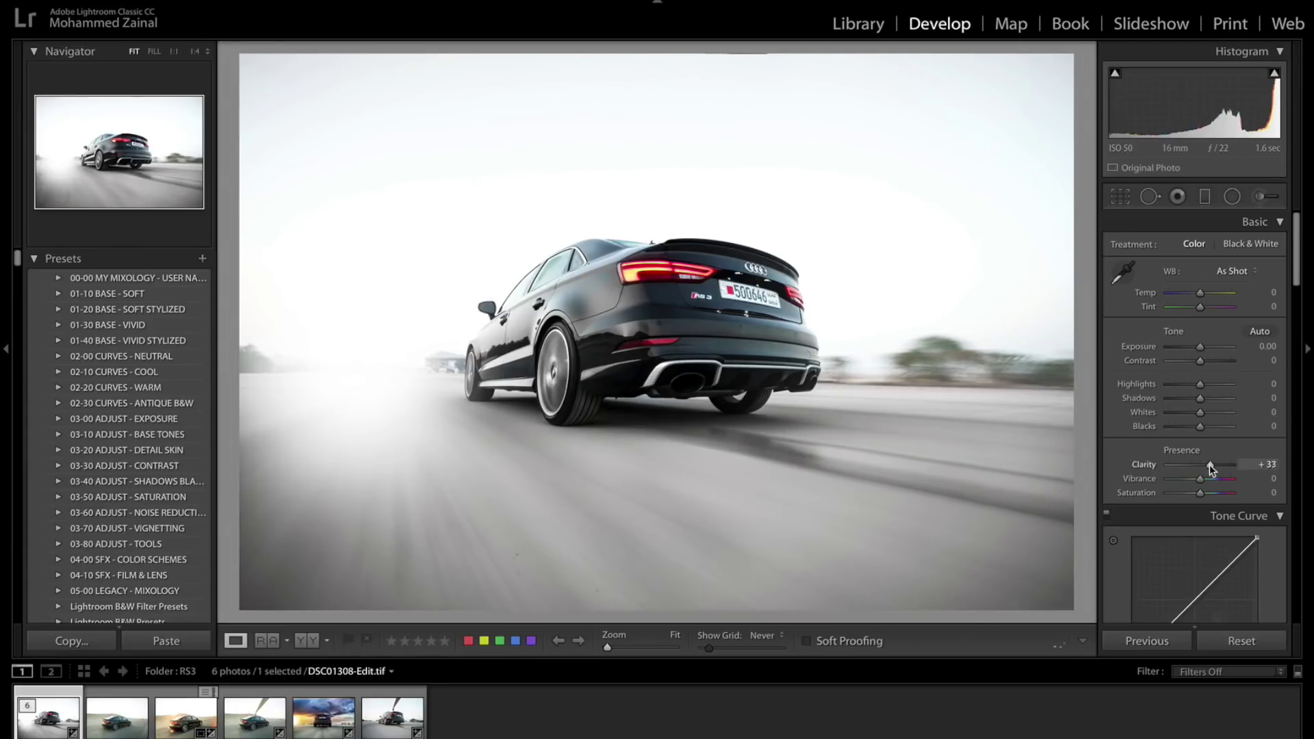
left_click_drag(1210, 465, 1208, 466)
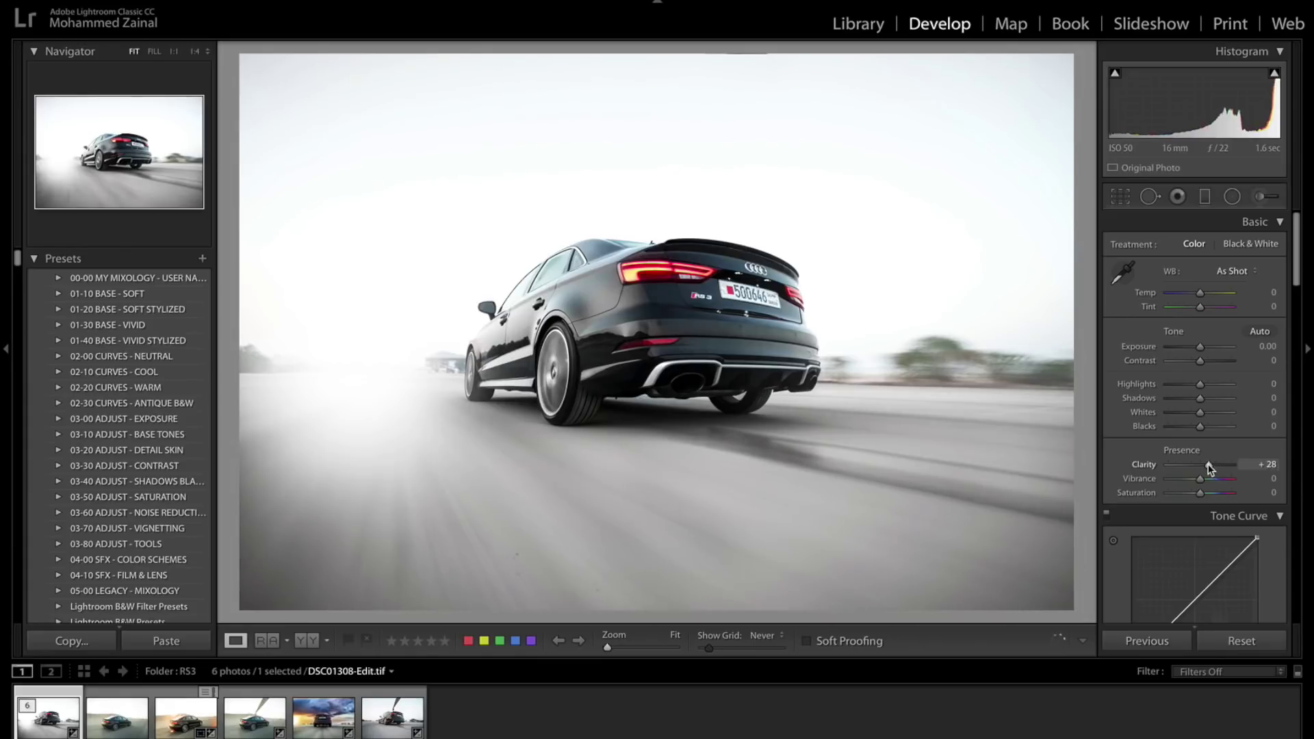
Step: Add a graduated filter over the lower ground and lower its Exposure to -1.52
left_click(1205, 198)
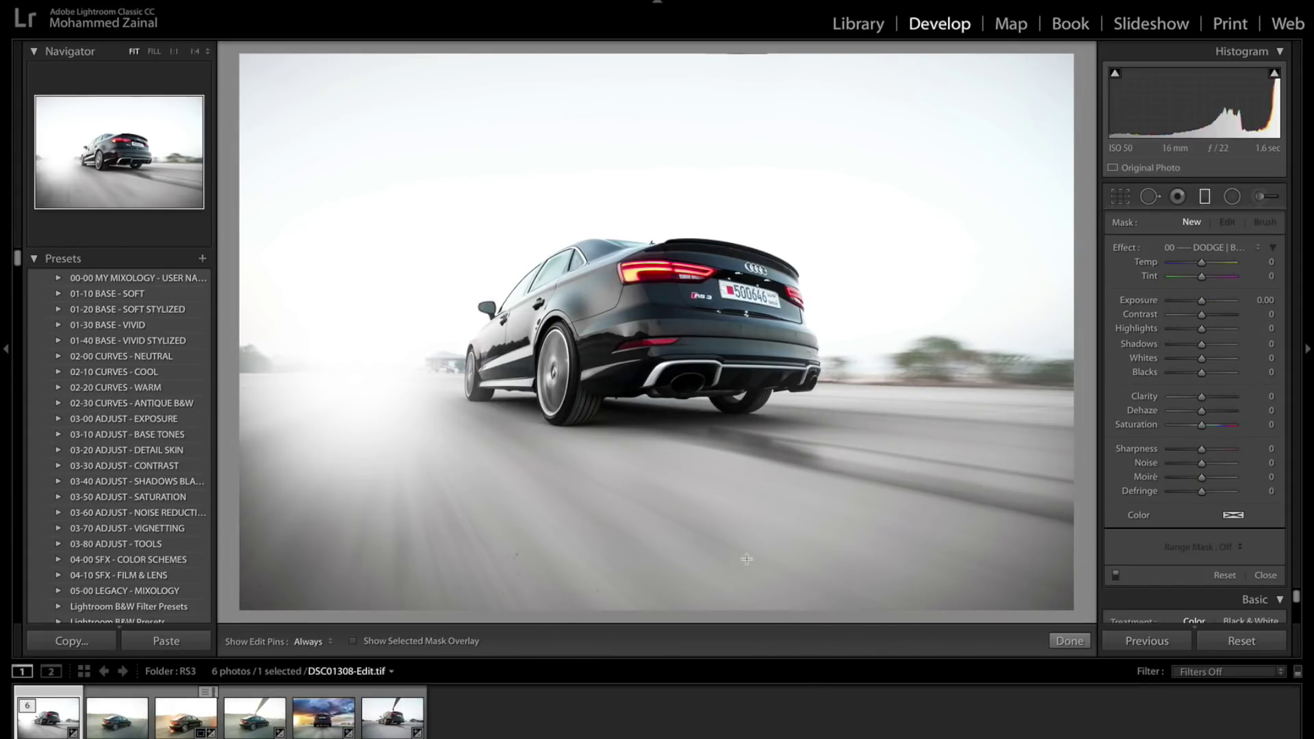
mouse_move(723, 500)
left_mouse_down()
mouse_move(747, 582)
mouse_move(762, 390)
left_mouse_up()
left_click(1192, 299)
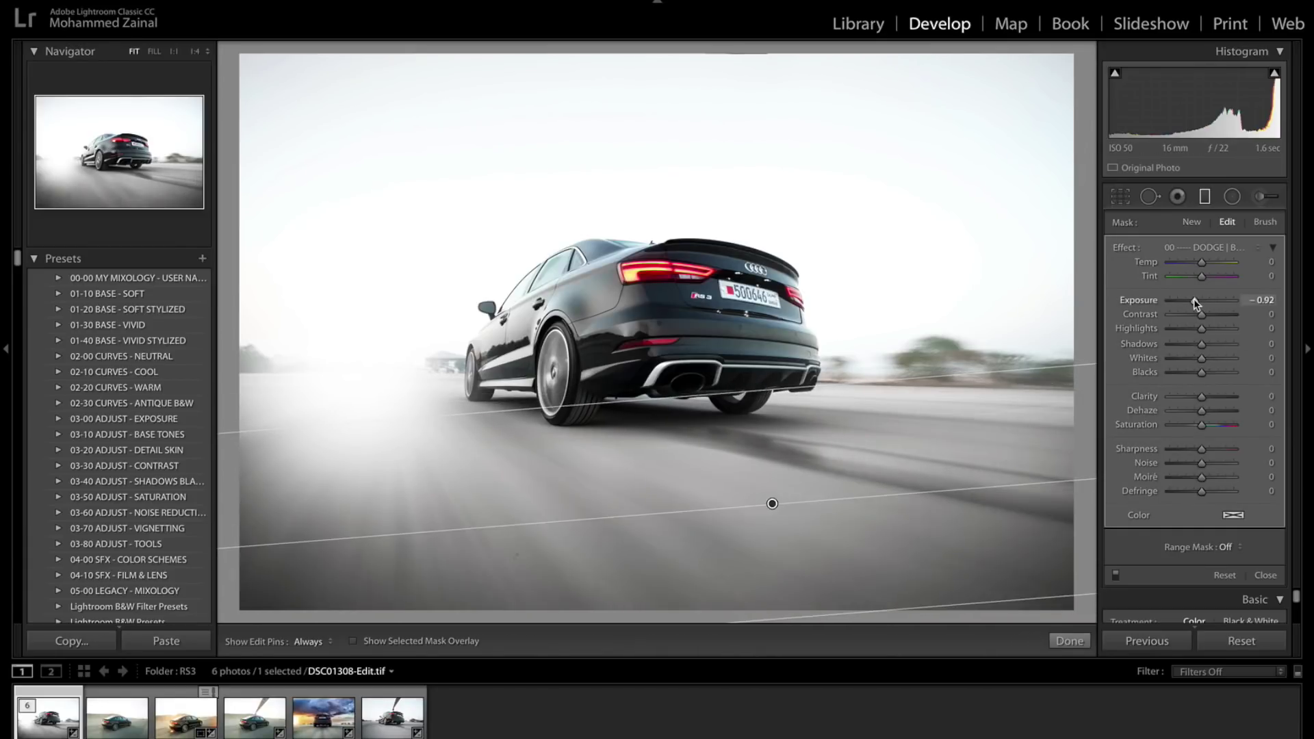
left_click_drag(1191, 302, 1189, 299)
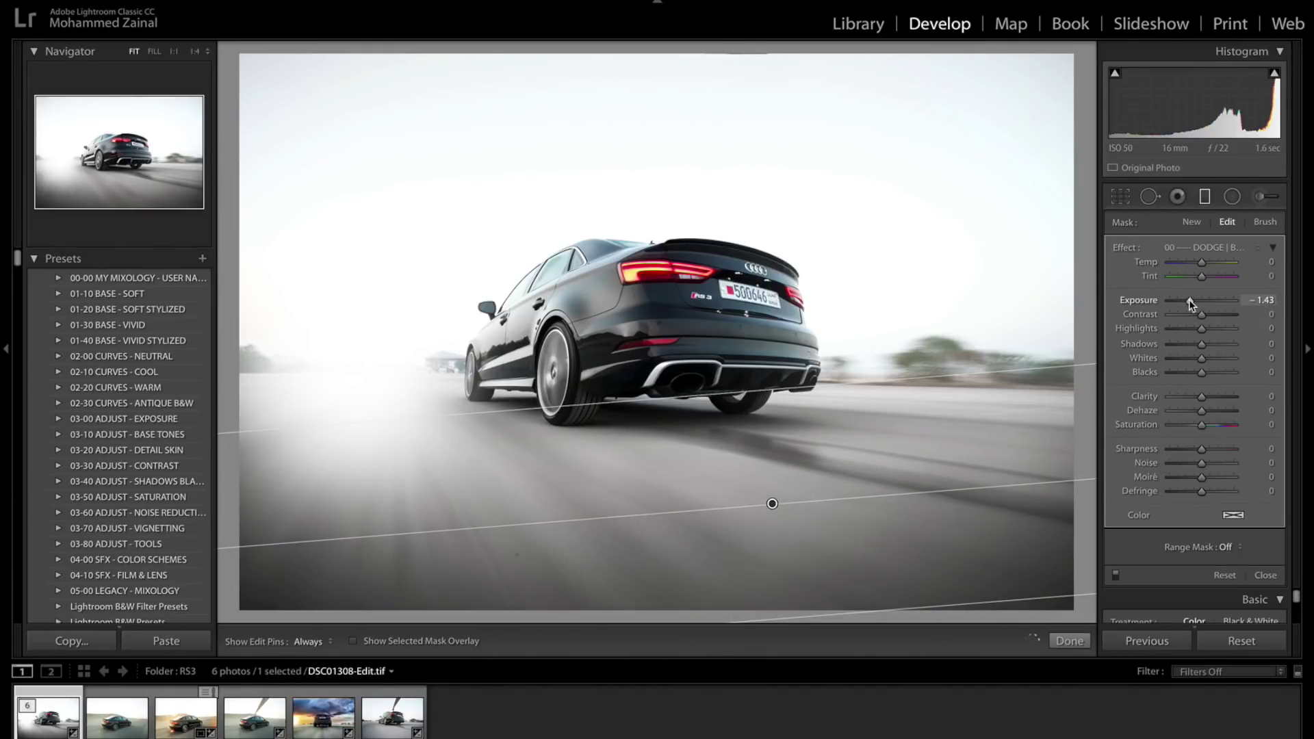
Step: Set the filter's Blacks to -24, Shadows -4, Clarity 31 and Sharpness 12
left_click(1193, 371)
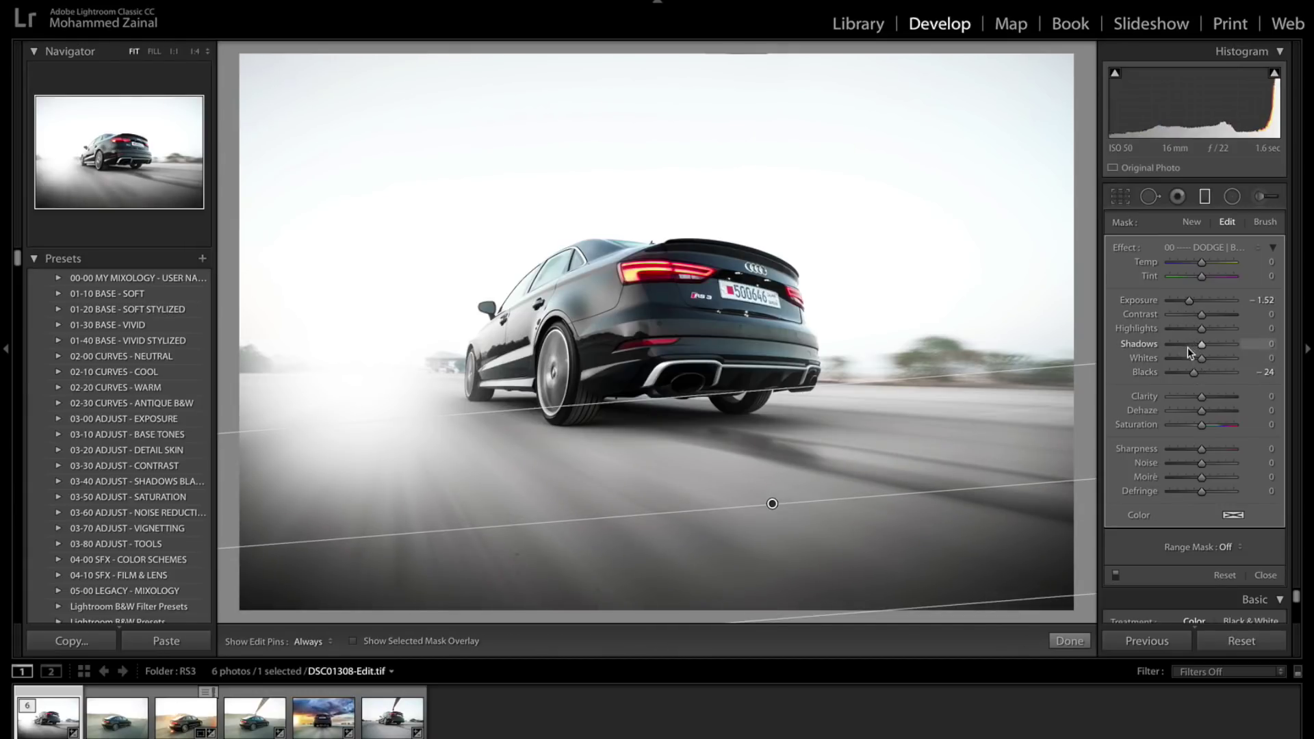
left_click_drag(1198, 345, 1195, 346)
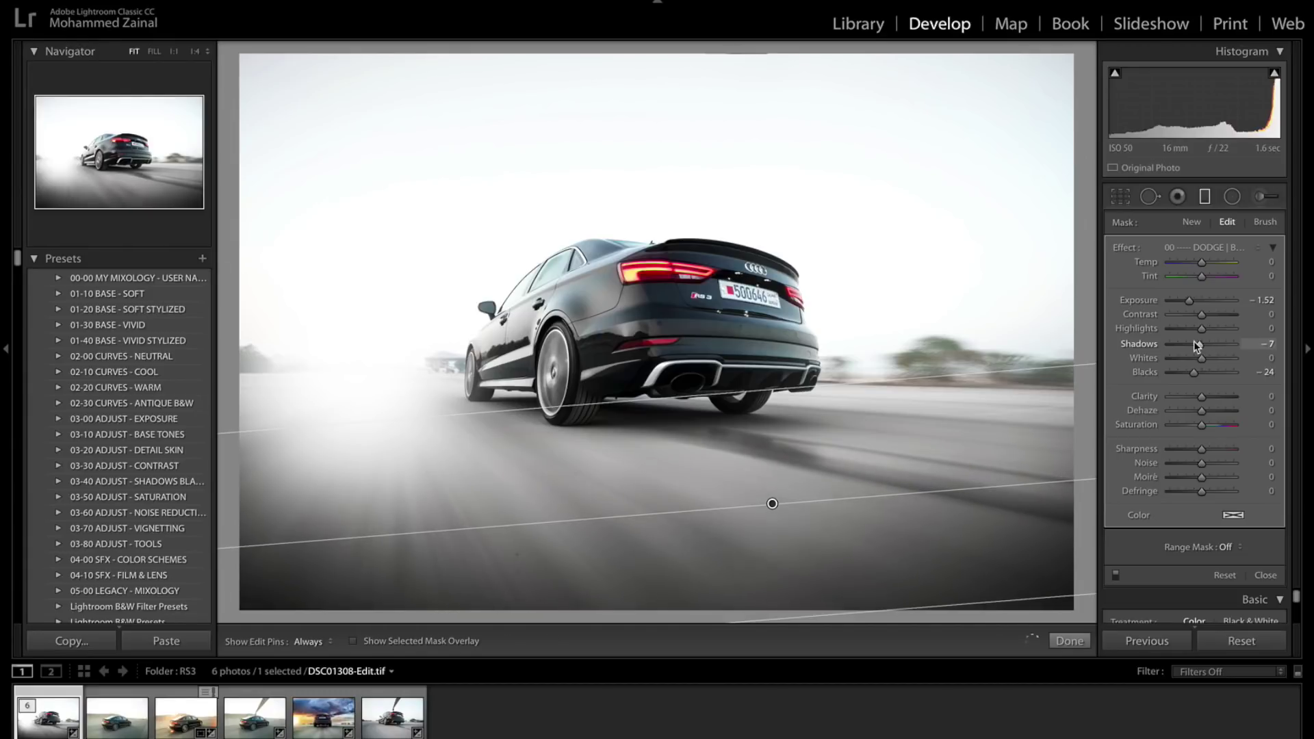
left_click(1209, 396)
left_click_drag(1208, 398, 1213, 398)
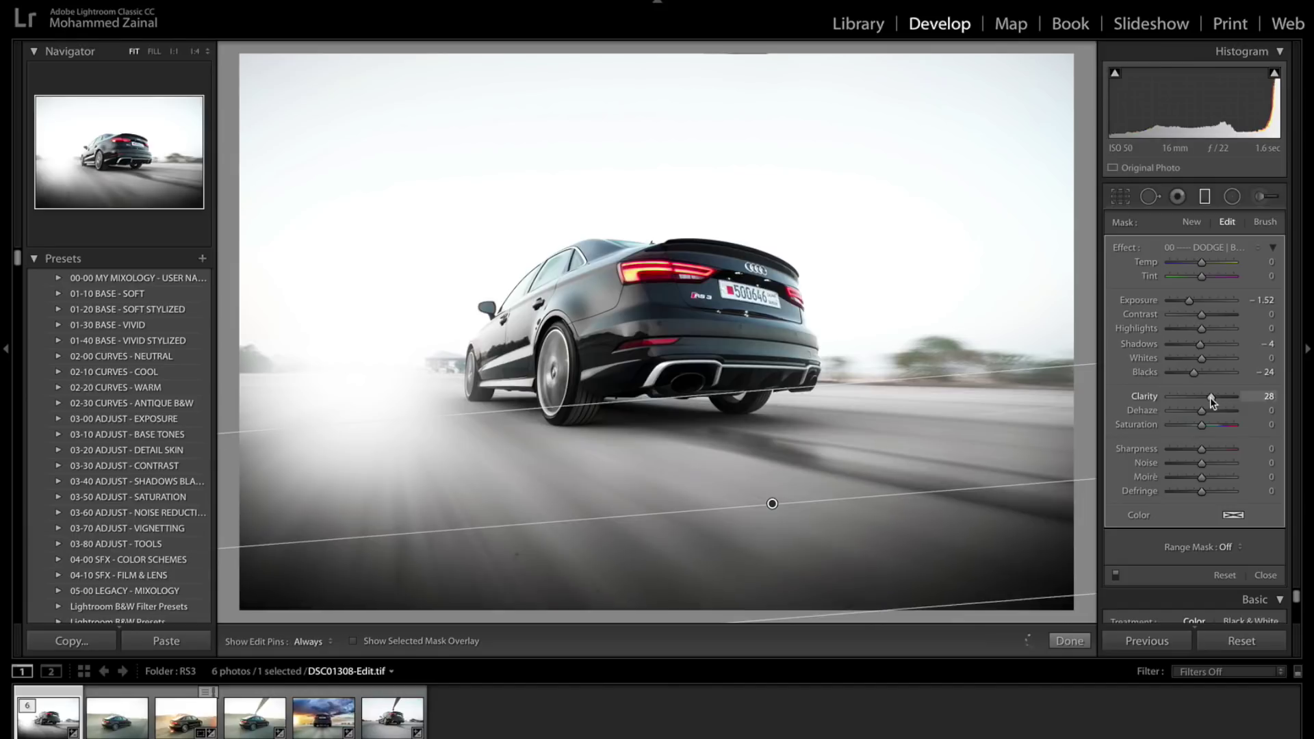
left_click_drag(1210, 397, 1211, 397)
left_click_drag(1202, 450, 1204, 450)
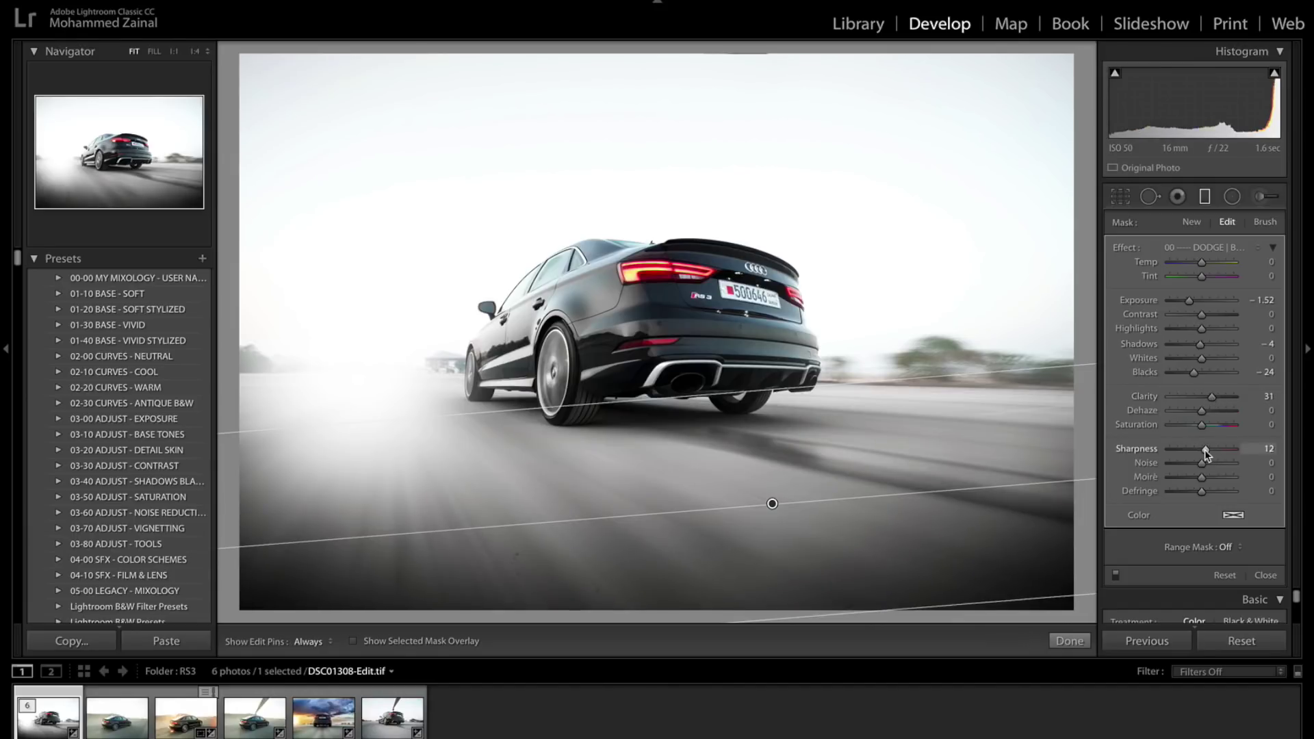
Step: Finish the graduated filter and apply global sharpening: Amount 45, Radius 1.0, Detail 25, Masking 48
left_click(1070, 641)
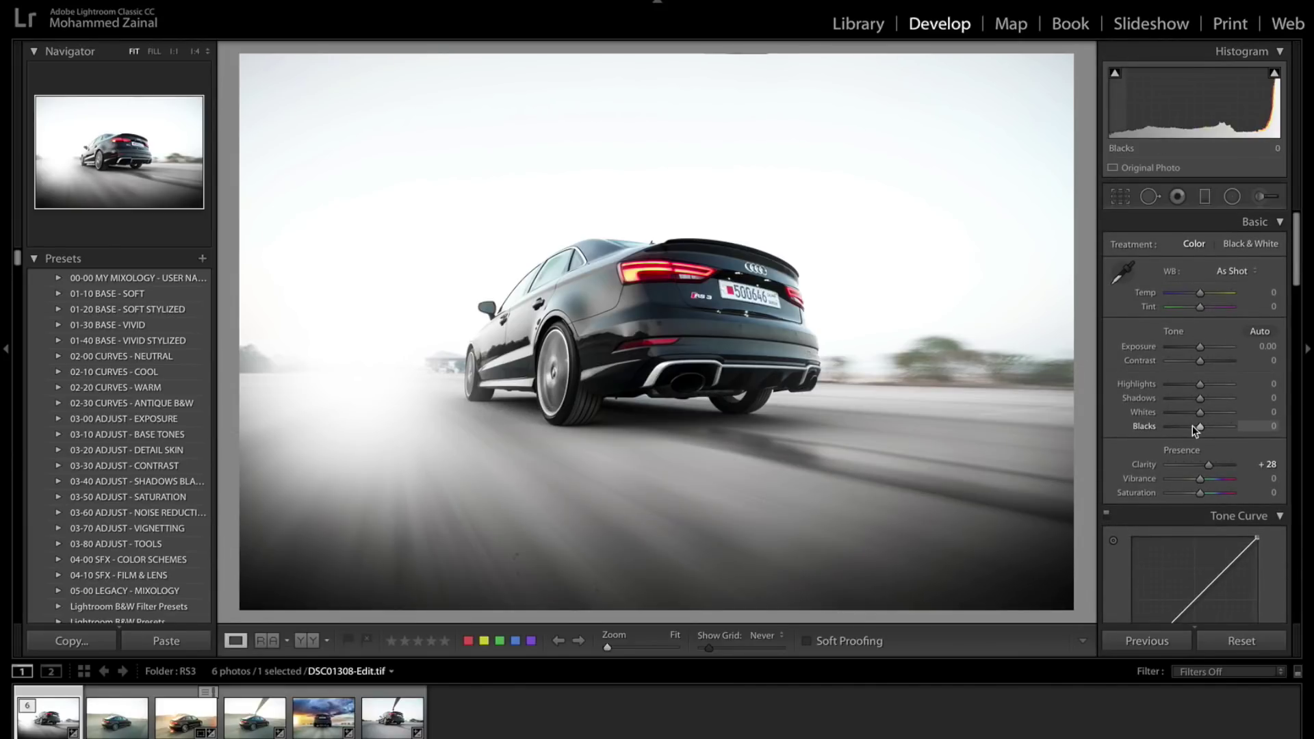
scroll(1192, 425, "down", 10)
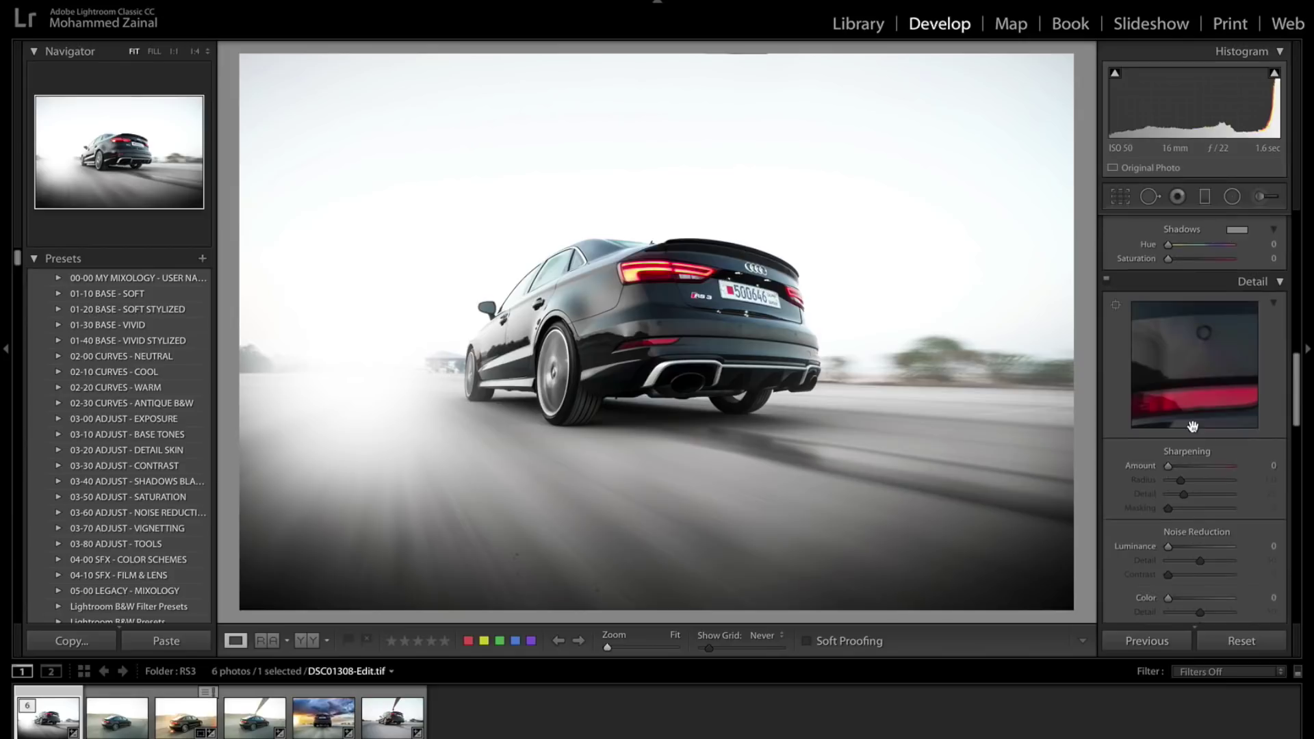
left_click_drag(1192, 468, 1187, 467)
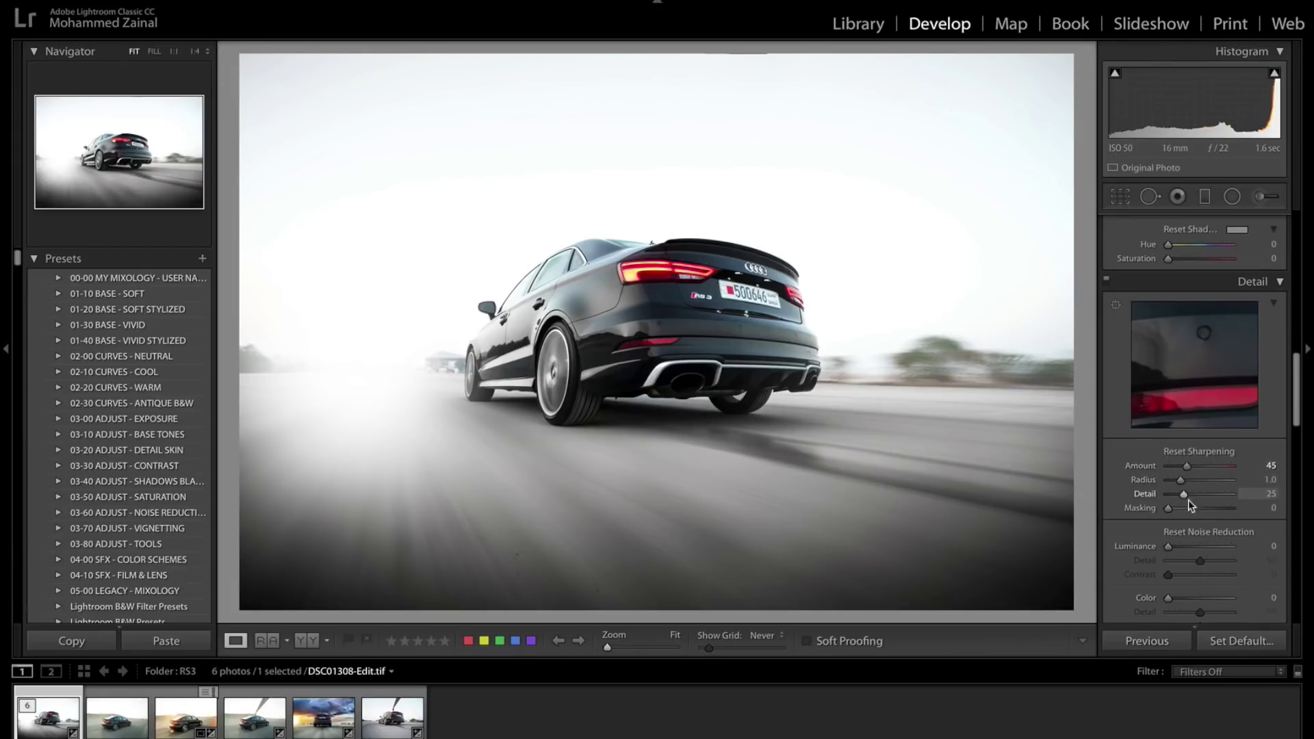
left_click_drag(1188, 508, 1198, 511)
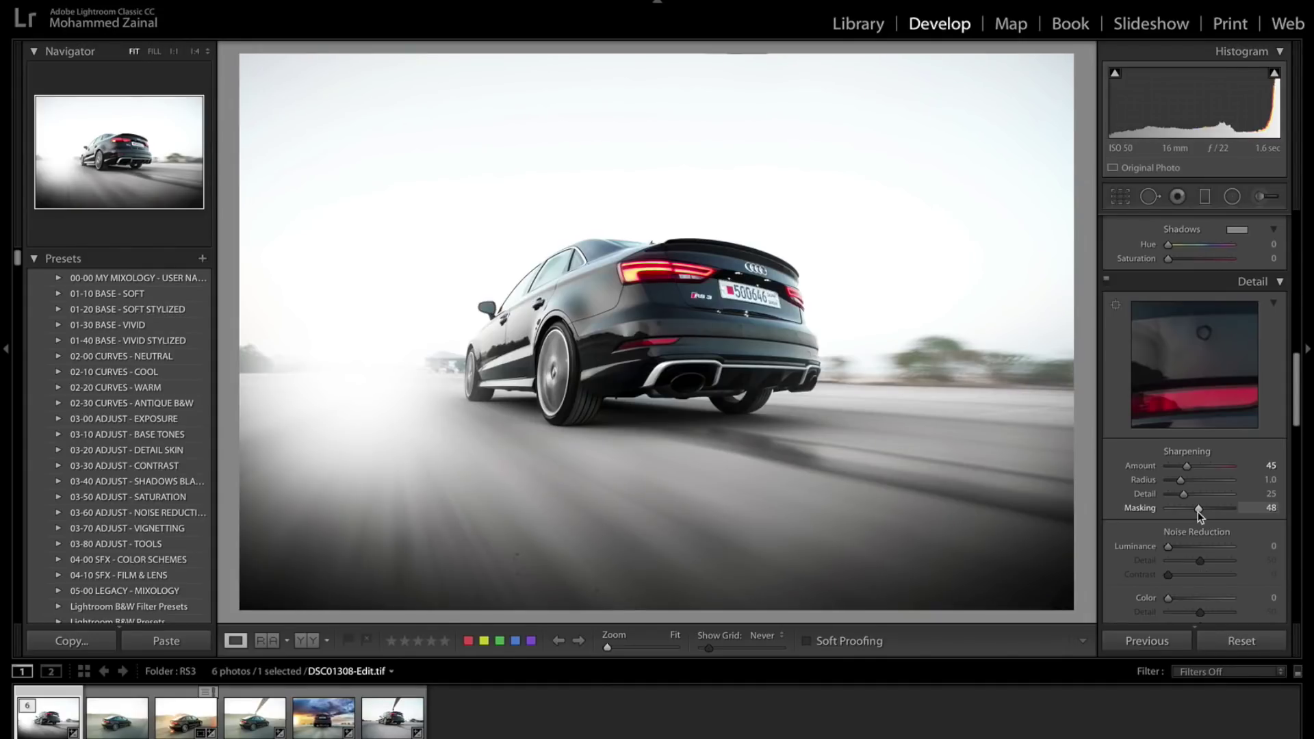
scroll(1198, 411, "up", 10)
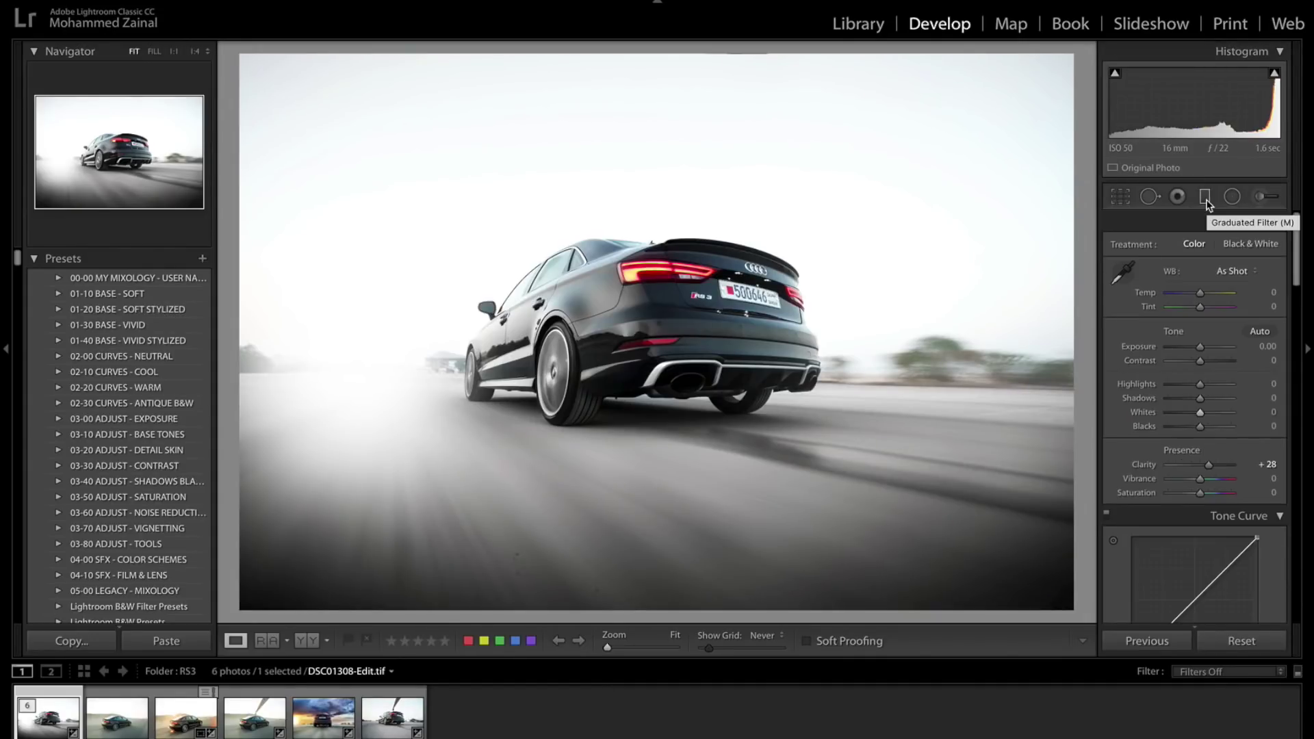